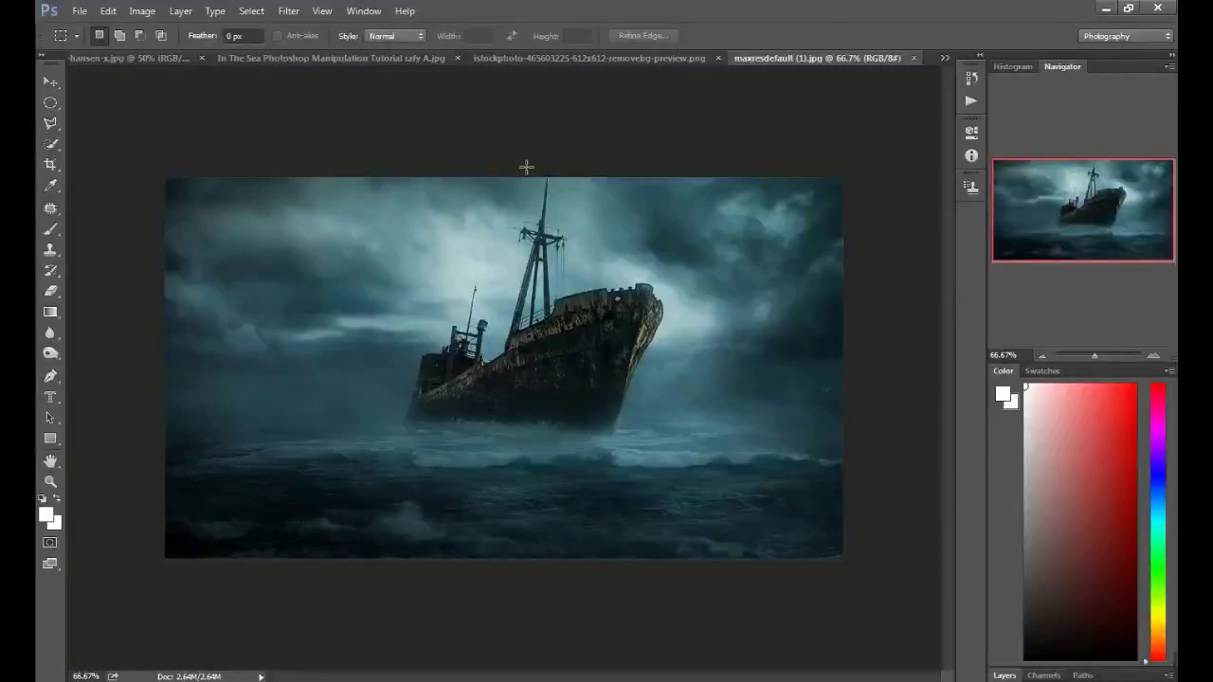
Look through the open gorilla and night forest scene images
left_click(597, 59)
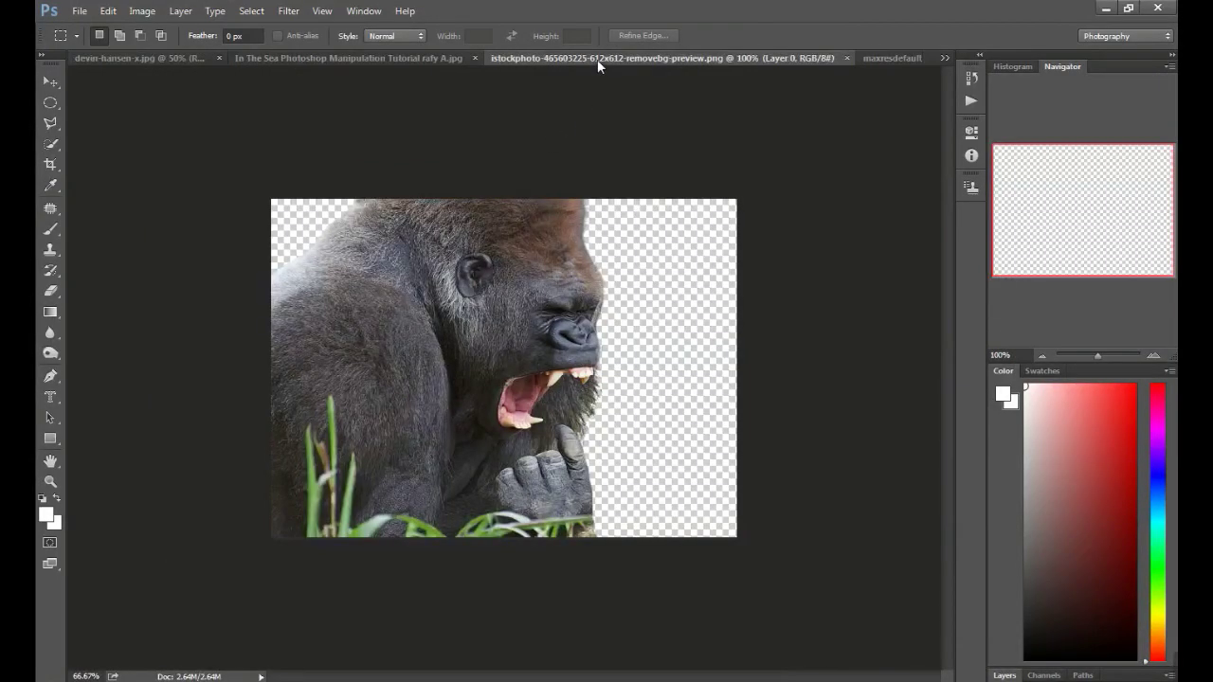
left_click(342, 62)
left_click(191, 57)
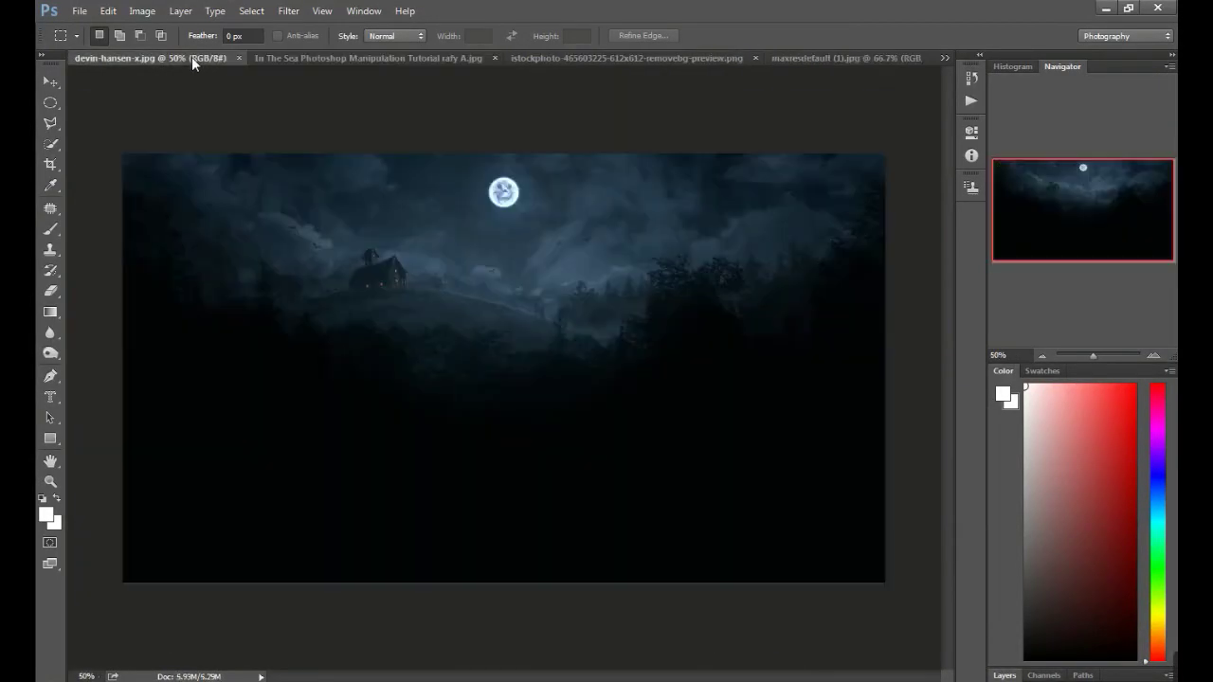
Create a new 7 × 5 inch document at 200 pixels per inch
left_click(80, 11)
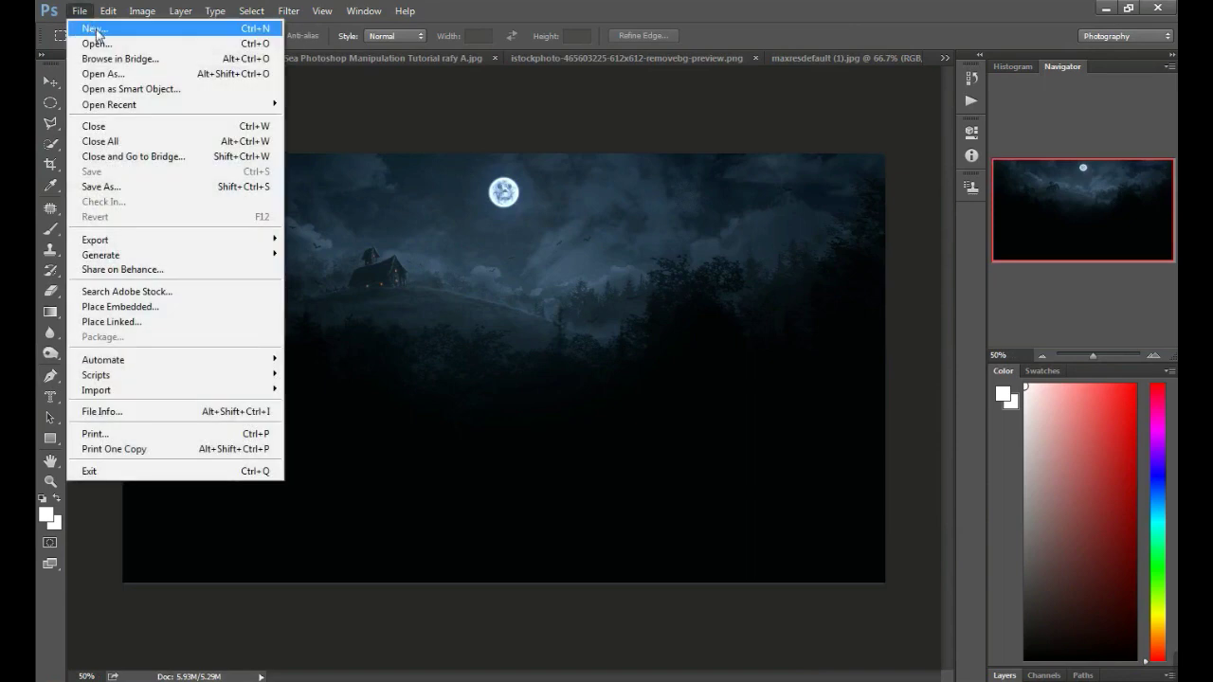
left_click(95, 30)
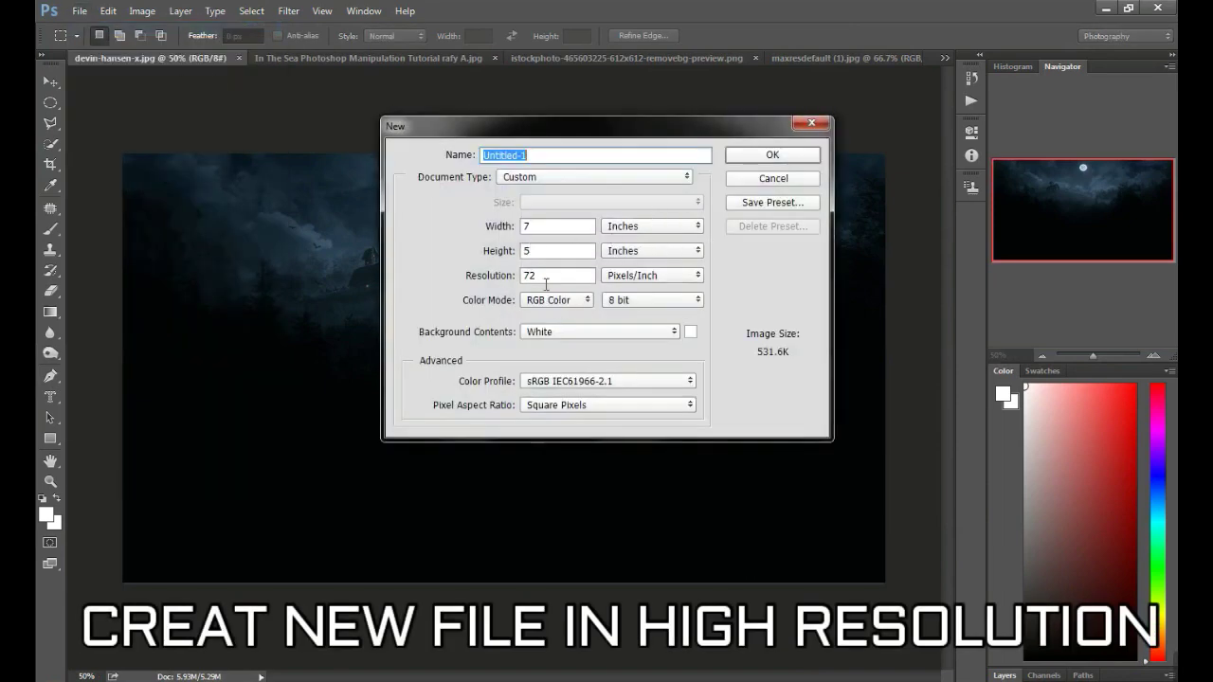
double_click(546, 276)
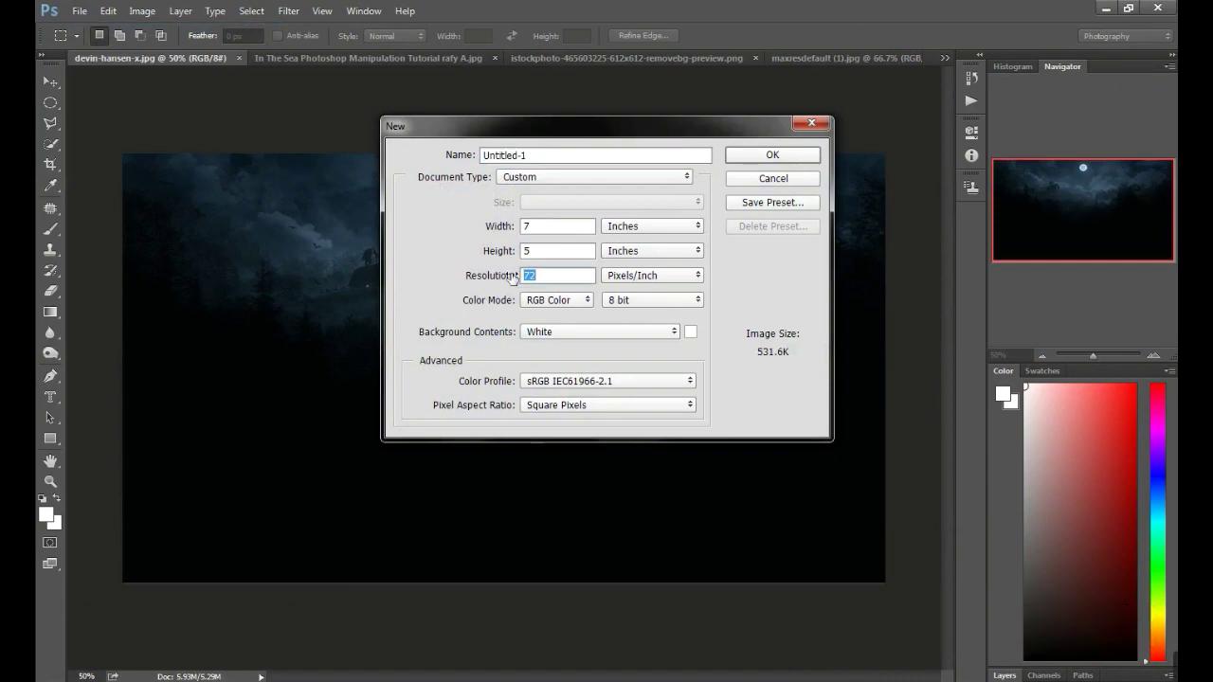
type("200")
left_click(771, 155)
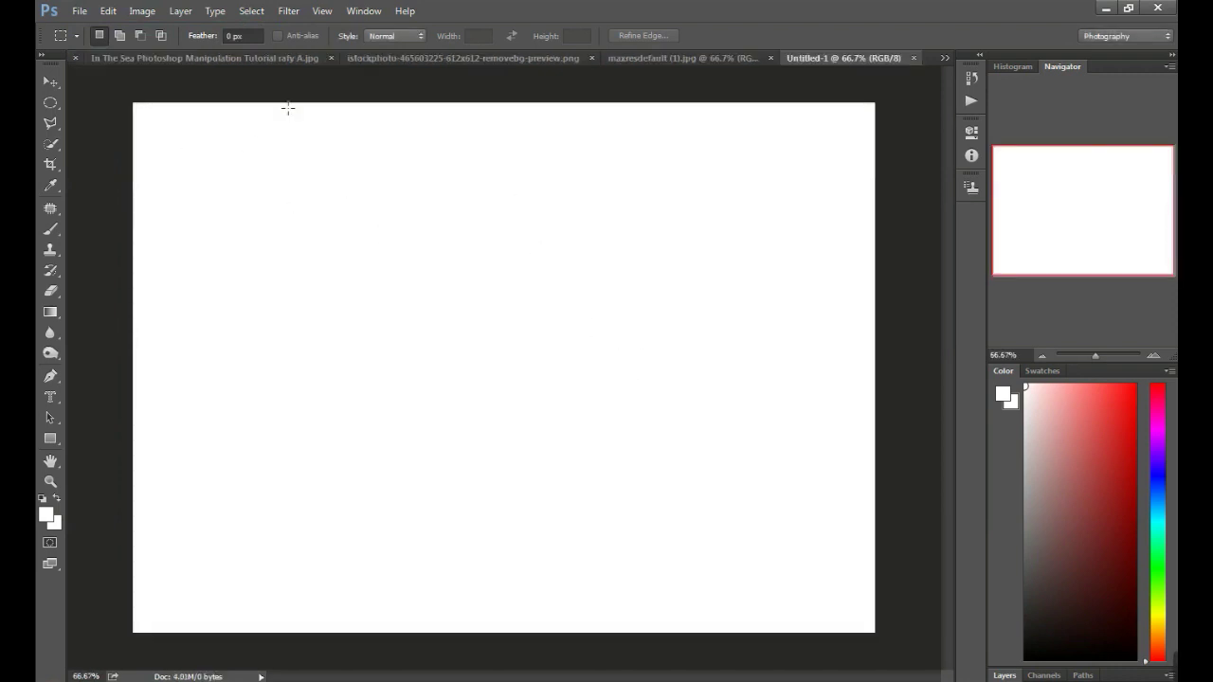
Drag the night forest scene toward the new document with the Move tool
left_click(385, 59)
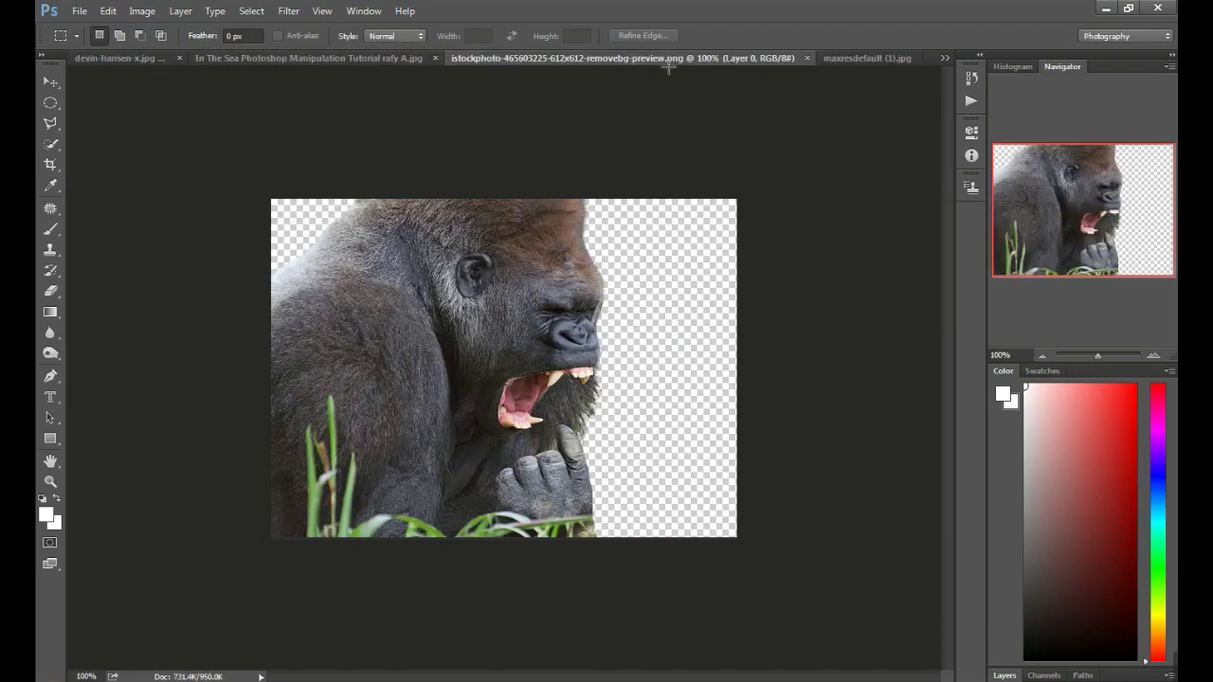
left_click(846, 58)
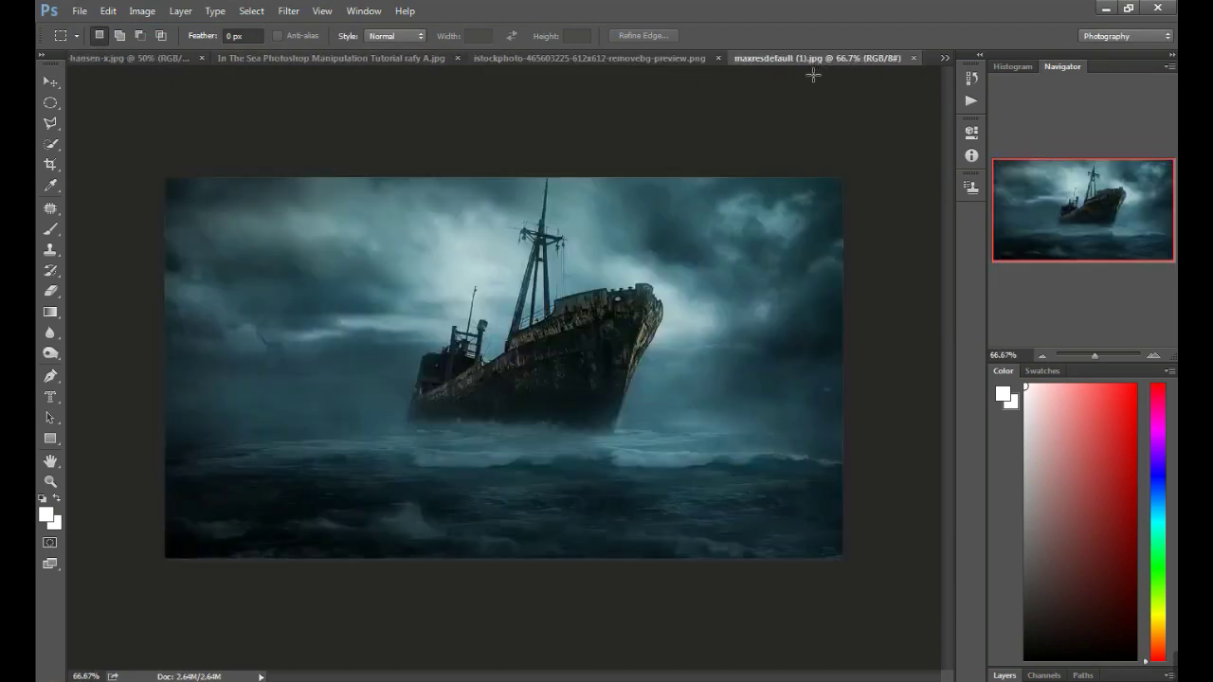
left_click(670, 55)
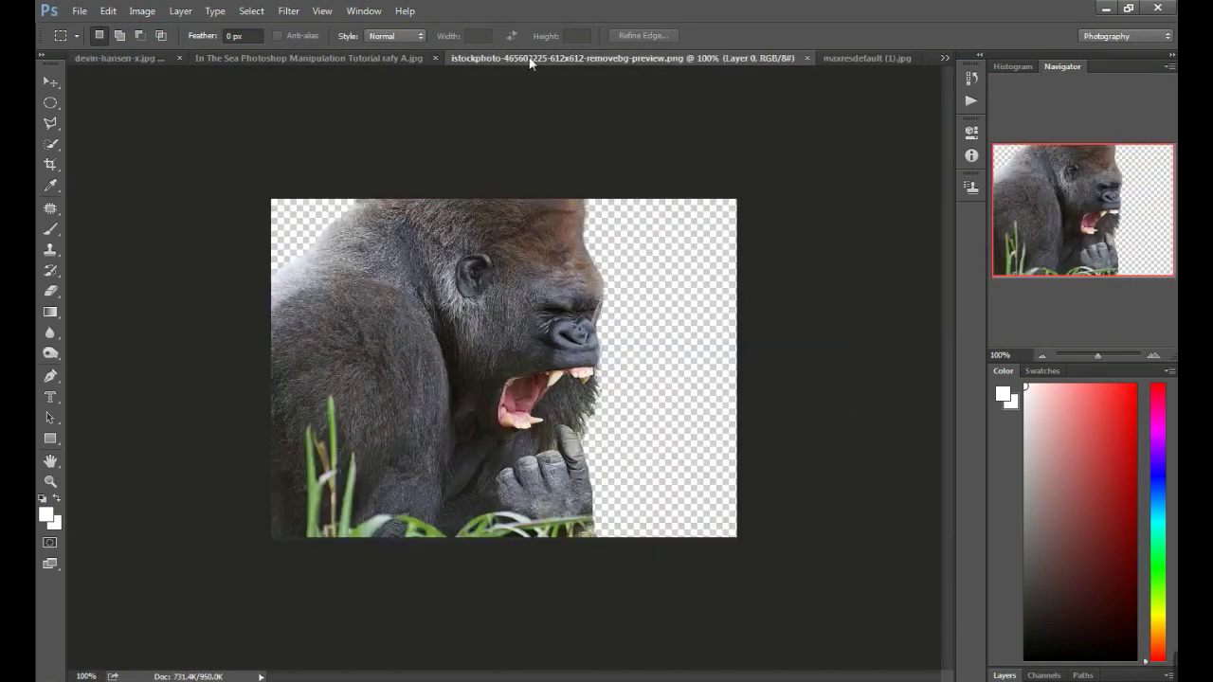
left_click(389, 55)
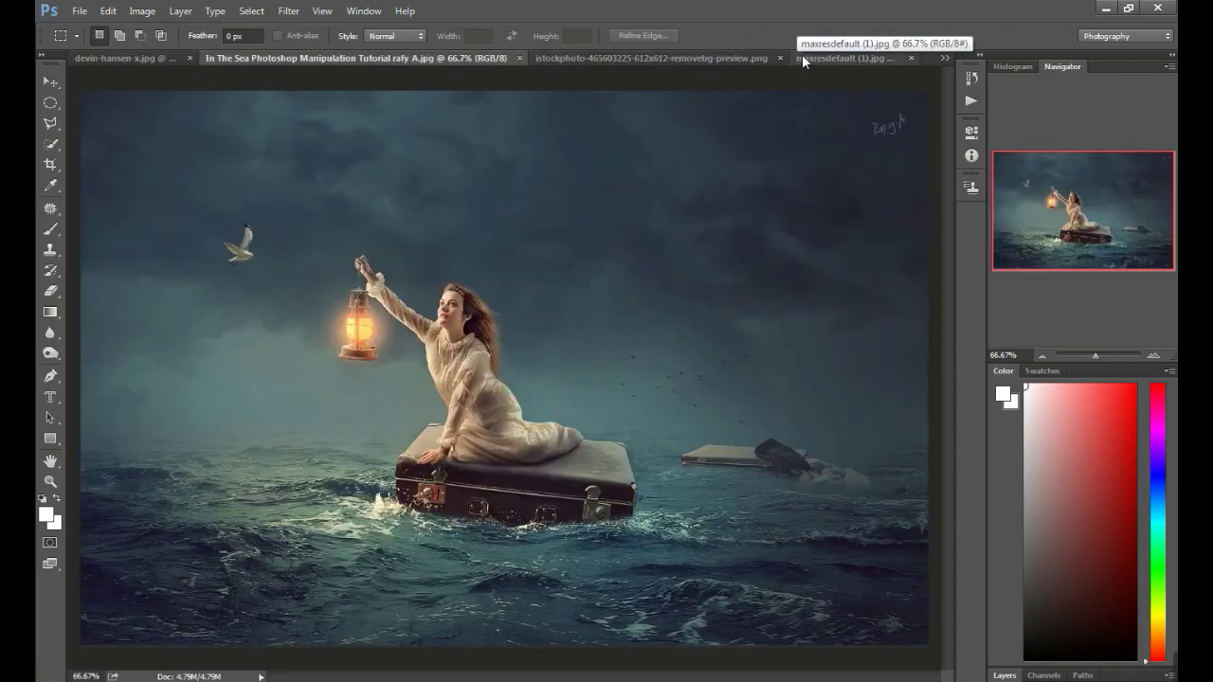
left_click(157, 58)
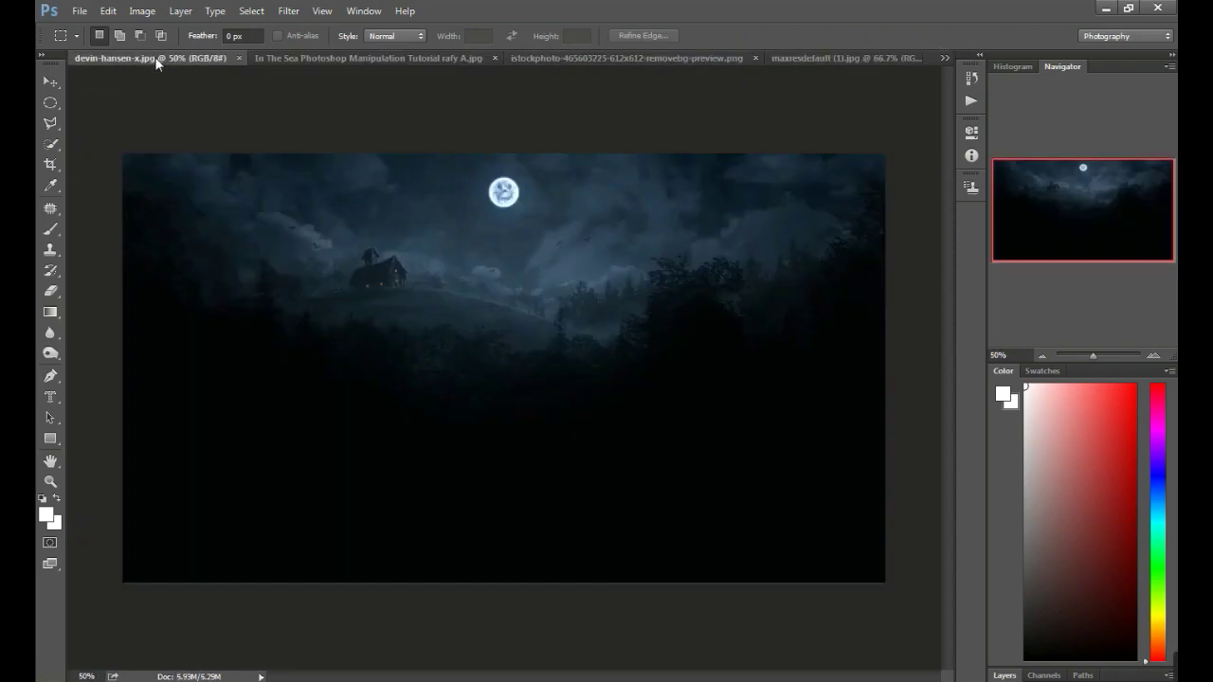
left_click(51, 82)
mouse_move(626, 341)
left_mouse_down()
mouse_move(798, 76)
mouse_move(731, 81)
mouse_move(860, 58)
mouse_move(751, 71)
left_mouse_up()
Select the stormy ship image from the document list and close it
left_click(690, 59)
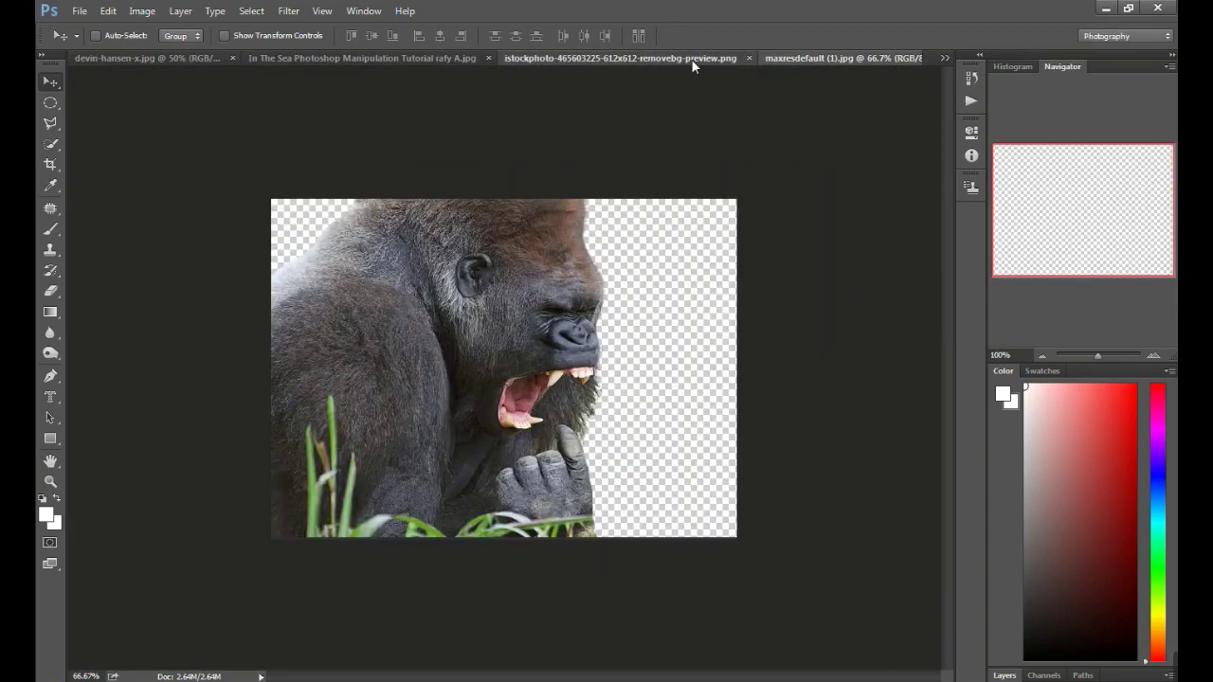
left_click(395, 58)
left_click(151, 58)
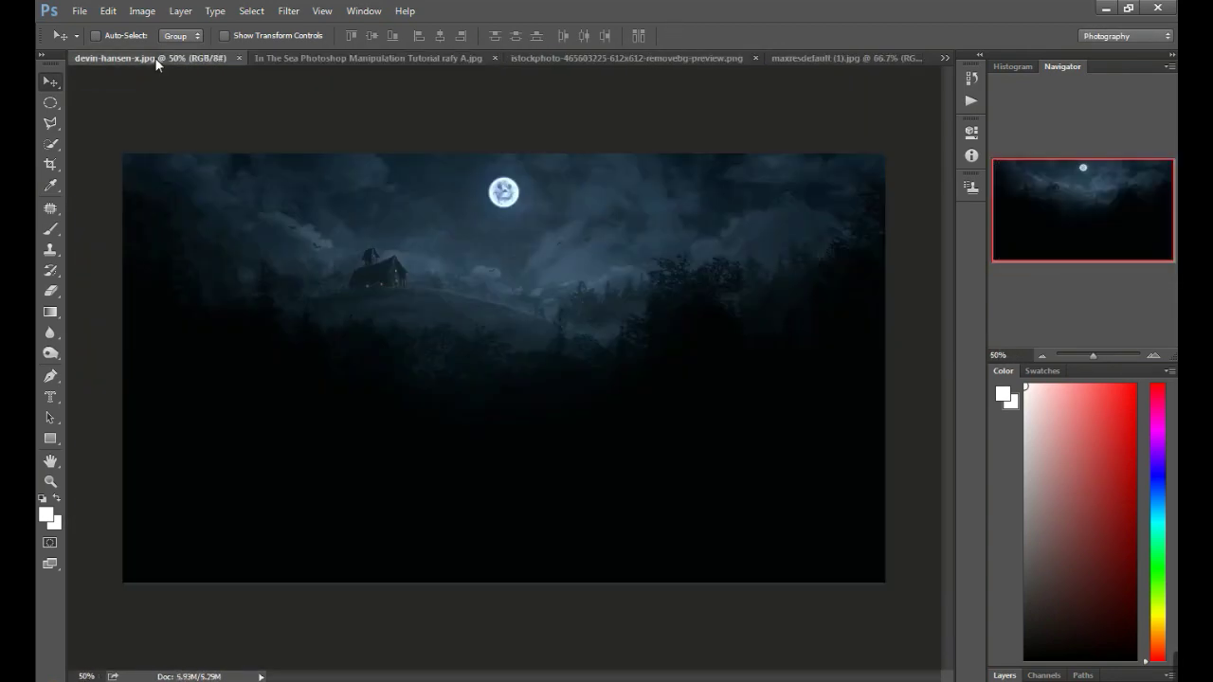
left_click(943, 57)
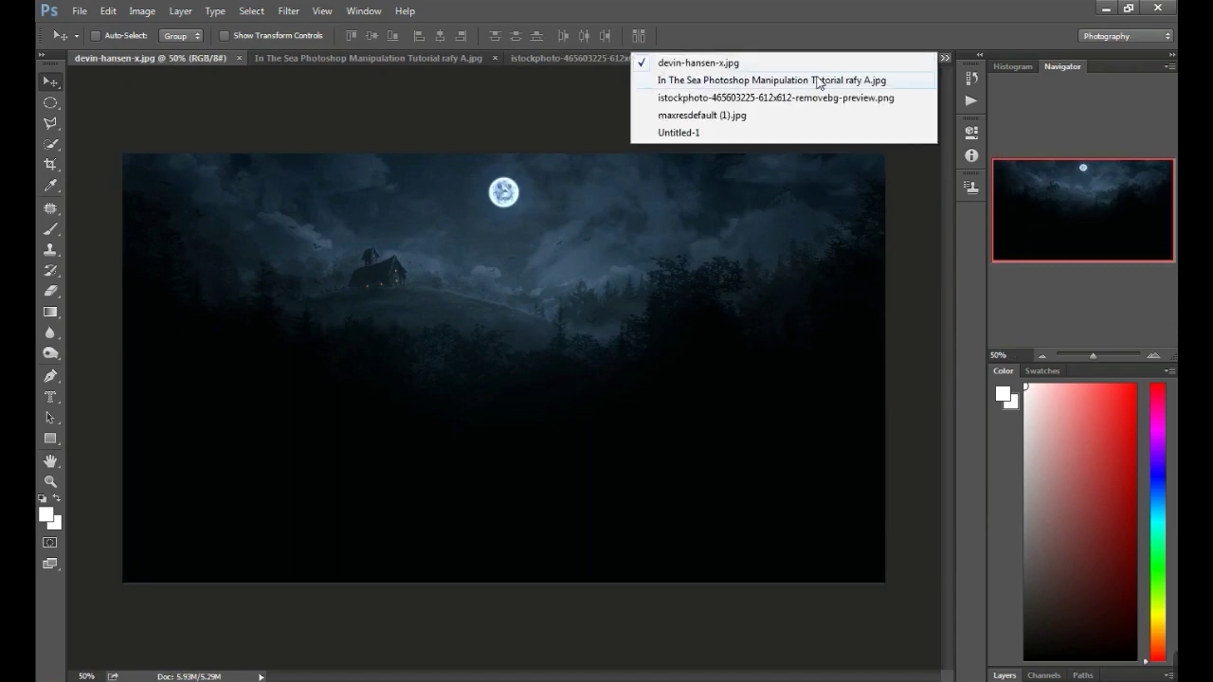
left_click(753, 118)
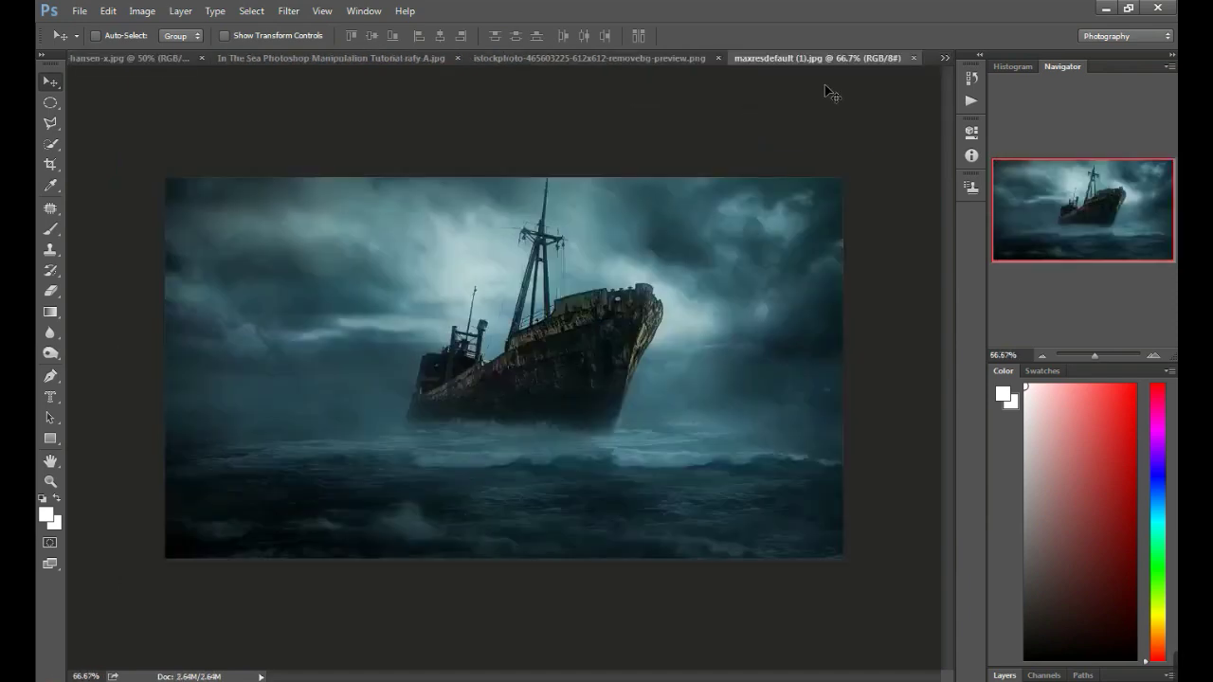
left_click(914, 58)
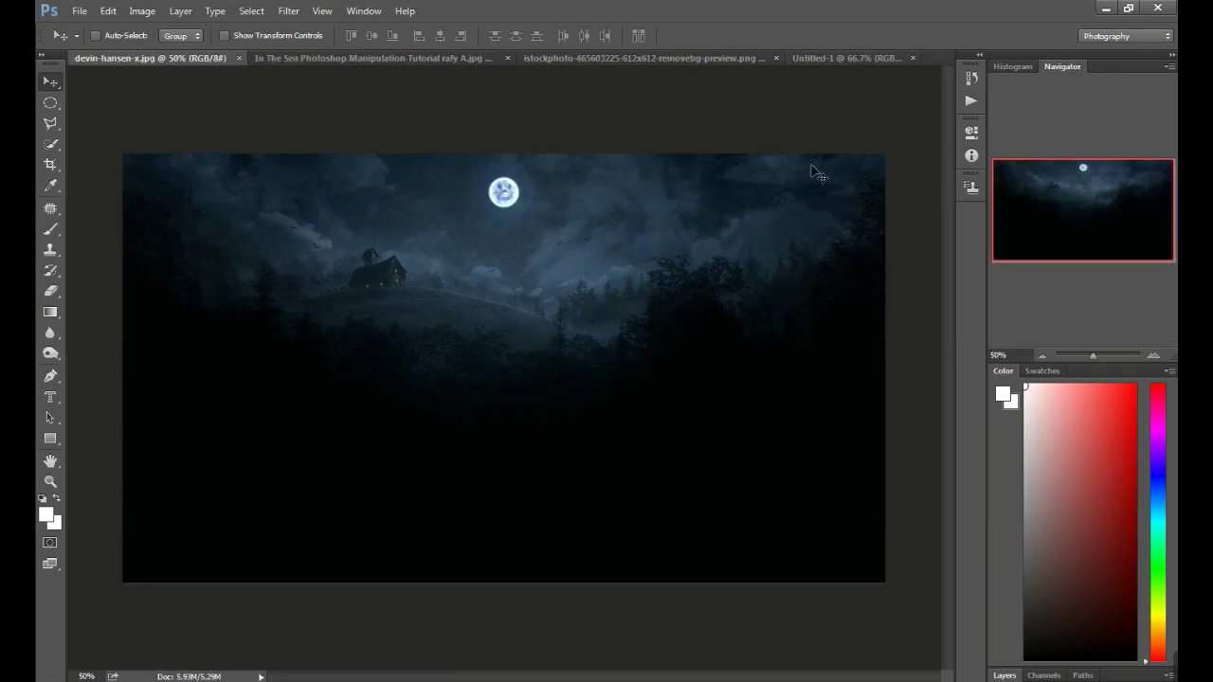
Cycle through the blank document, gorilla, woman-at-sea and night forest tabs
left_click(824, 57)
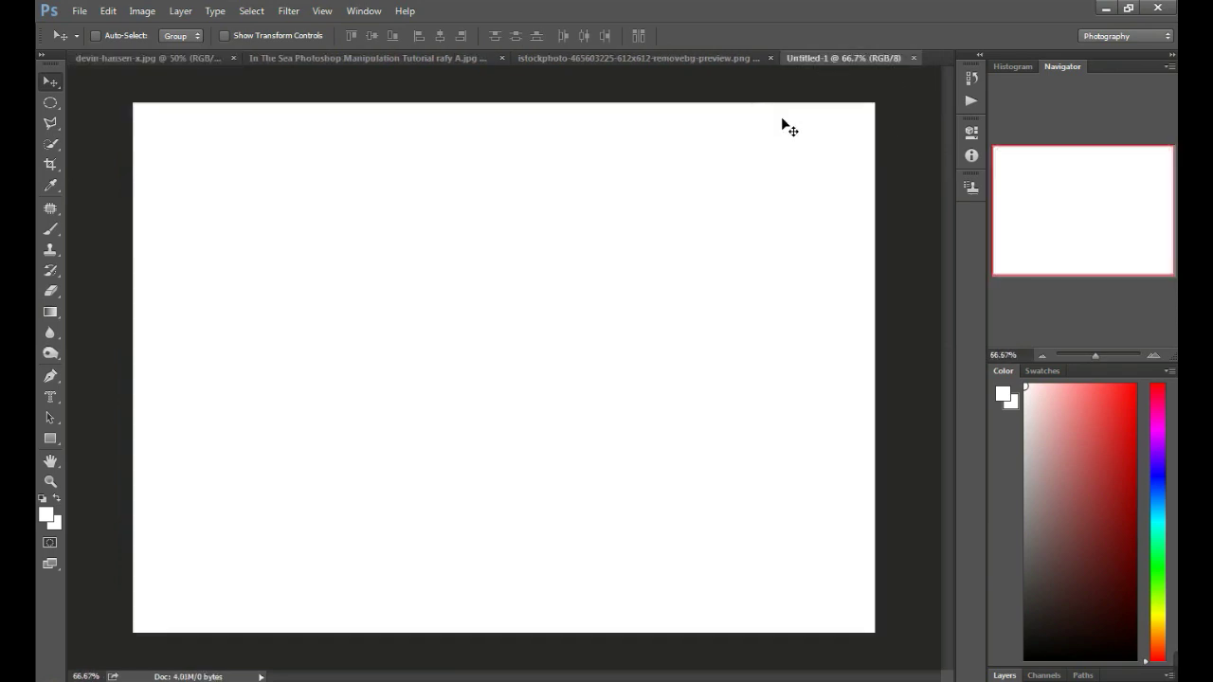
left_click(716, 57)
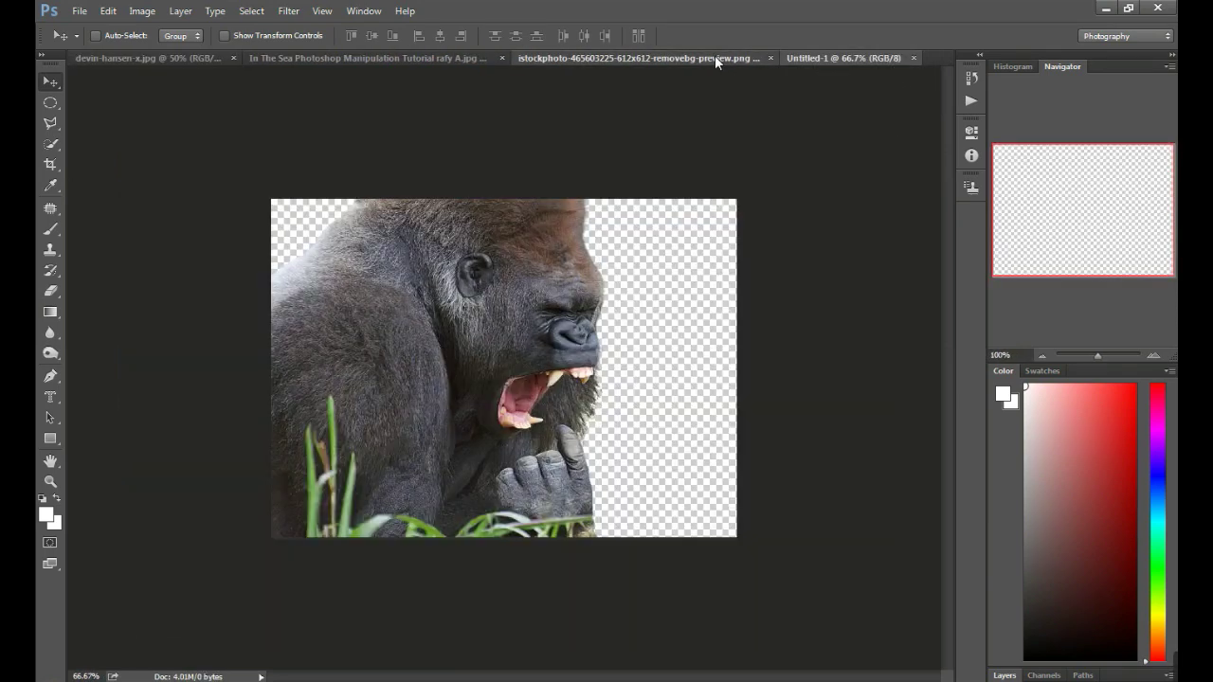
left_click(372, 57)
left_click(207, 58)
mouse_move(413, 242)
left_mouse_down()
mouse_move(819, 57)
mouse_move(528, 264)
mouse_move(533, 356)
mouse_move(514, 362)
mouse_move(513, 306)
left_mouse_up()
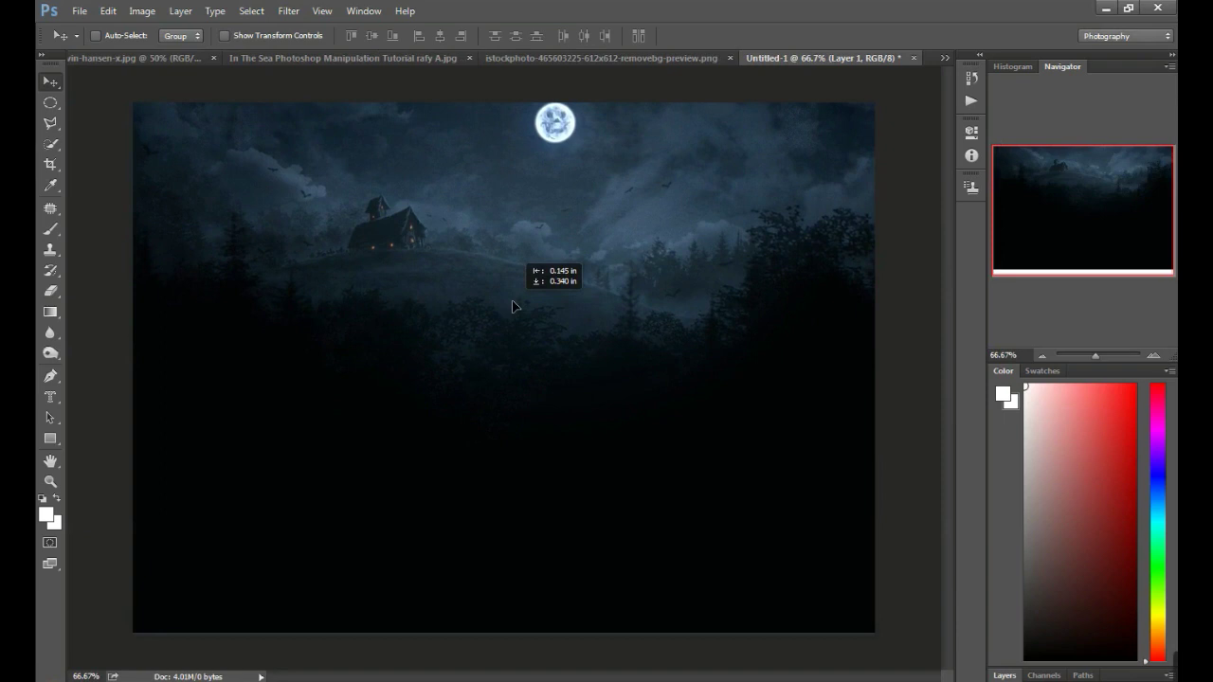
left_click_drag(536, 354, 535, 347)
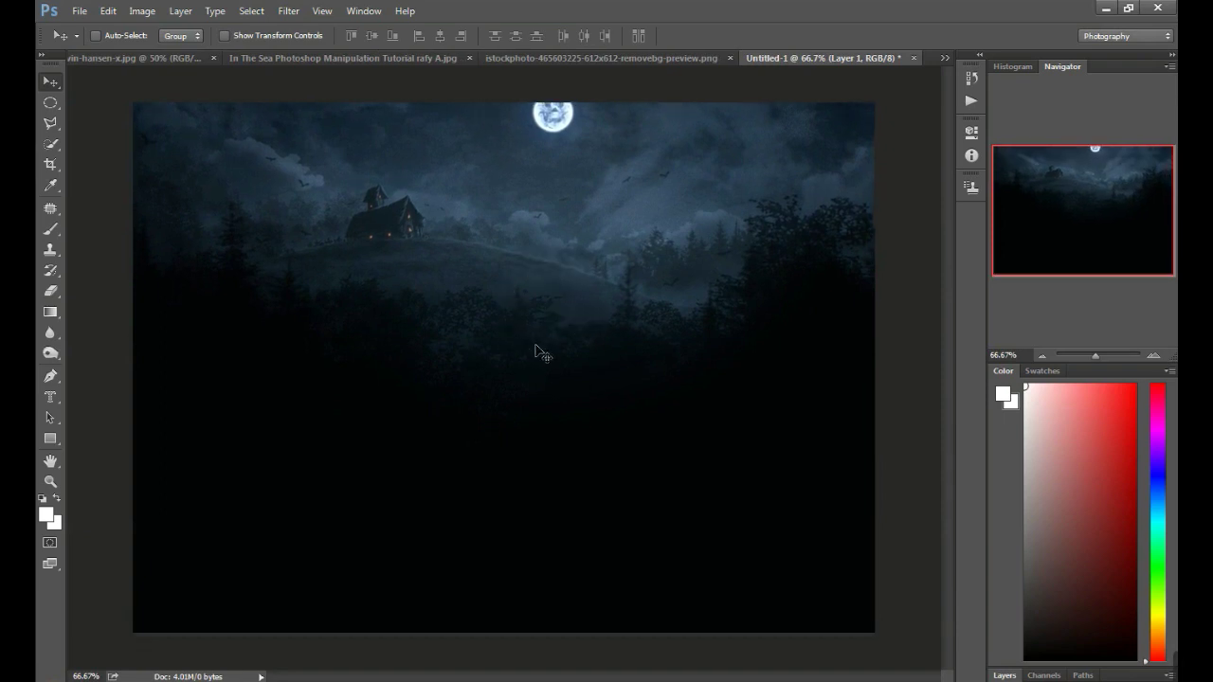
left_click_drag(557, 283, 566, 307)
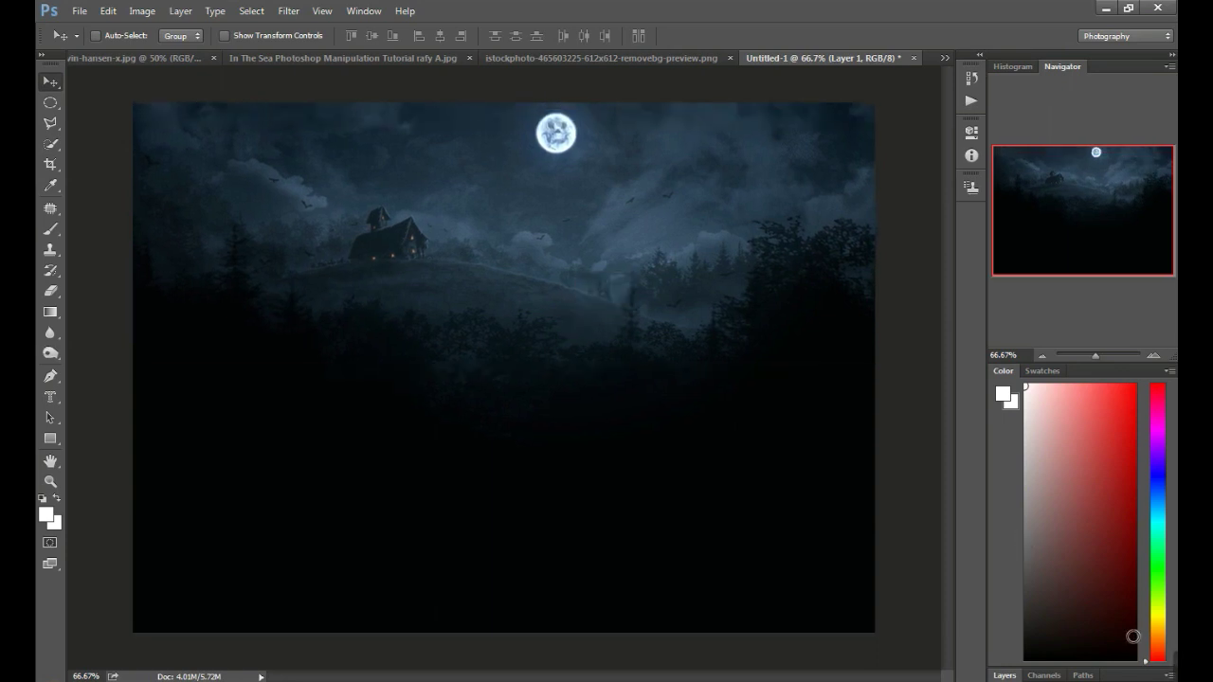
left_click(1004, 676)
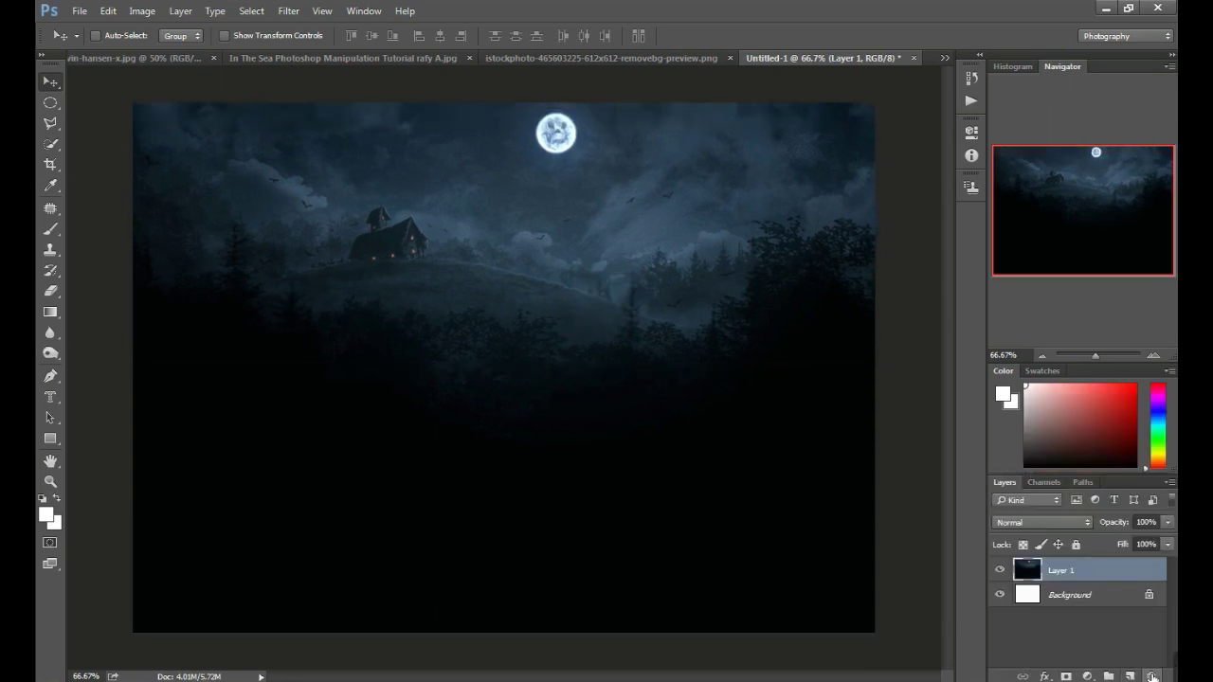
left_click(1151, 677)
left_click(597, 264)
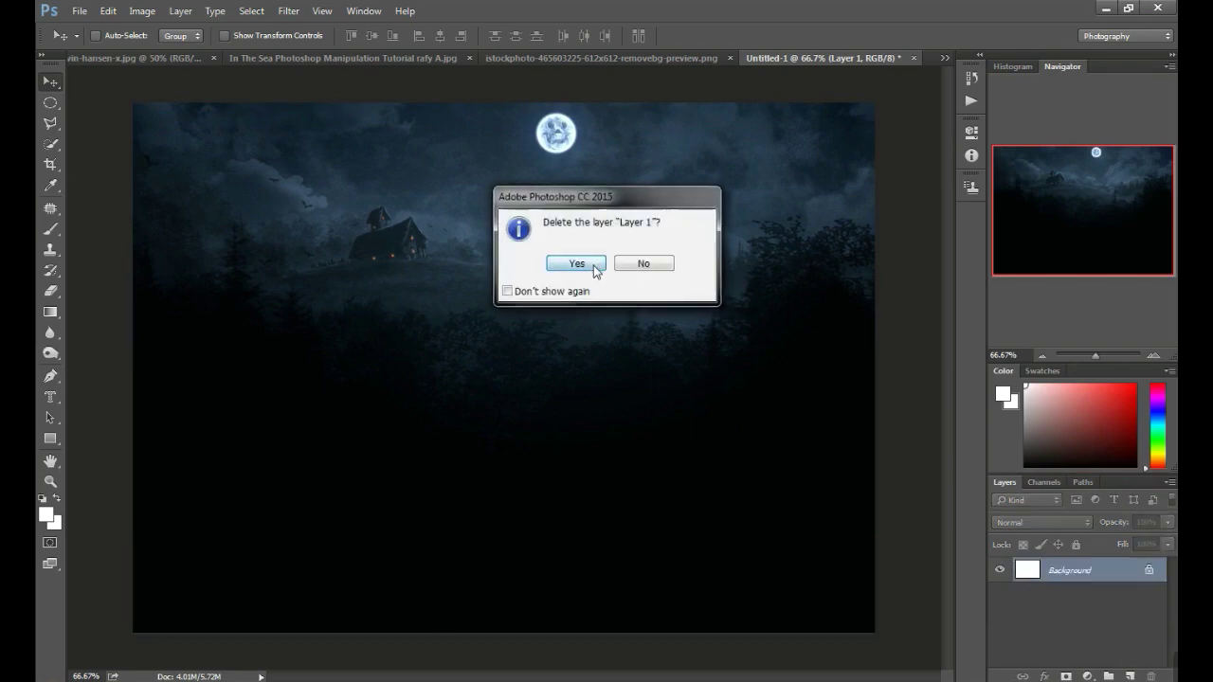
left_click(666, 59)
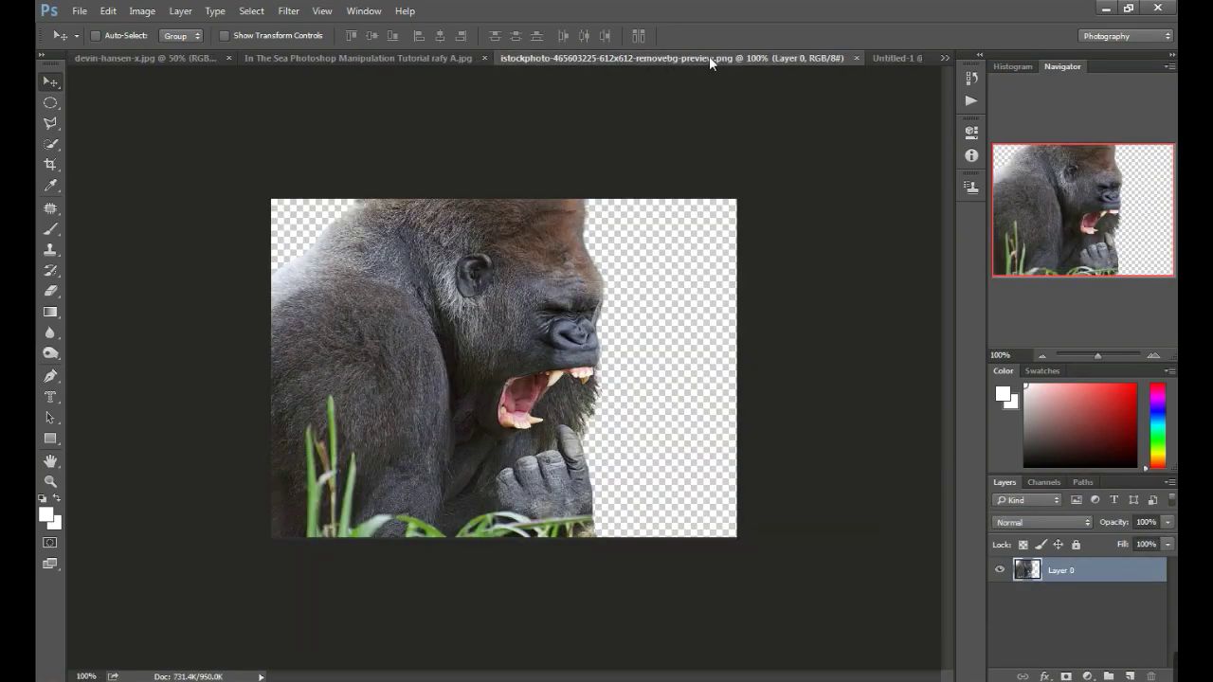
Drag the woman-at-sea image into the new document as a layer
left_click(432, 57)
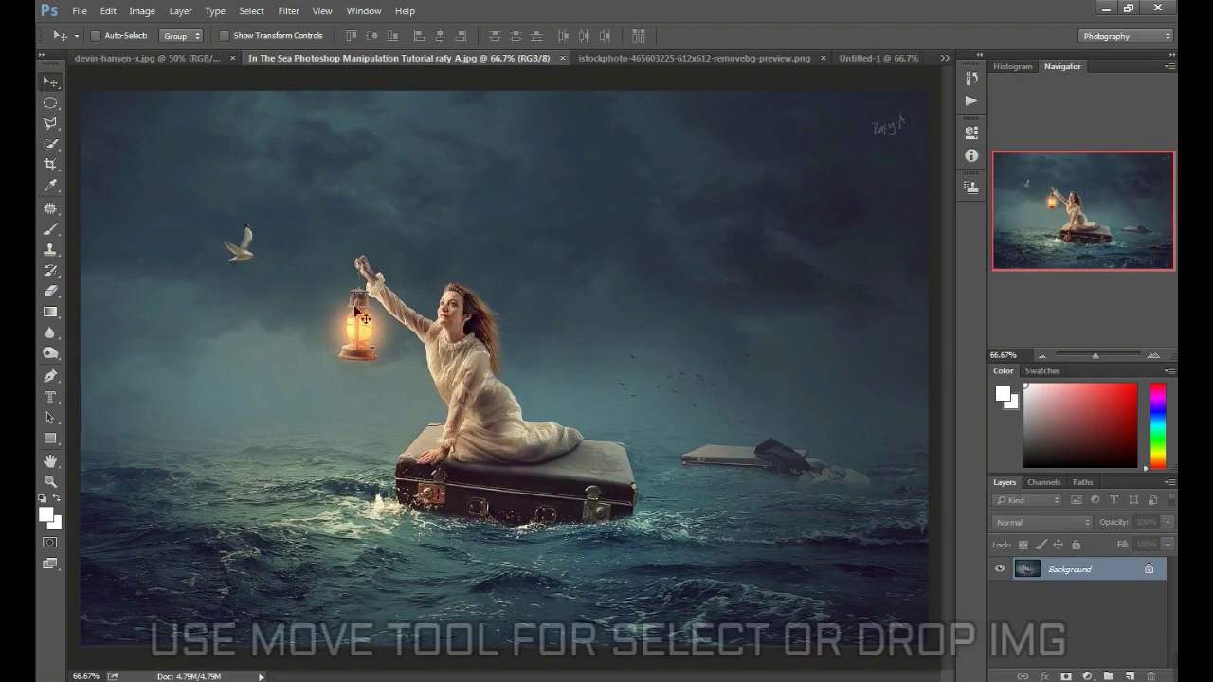
left_click_drag(493, 294, 864, 60)
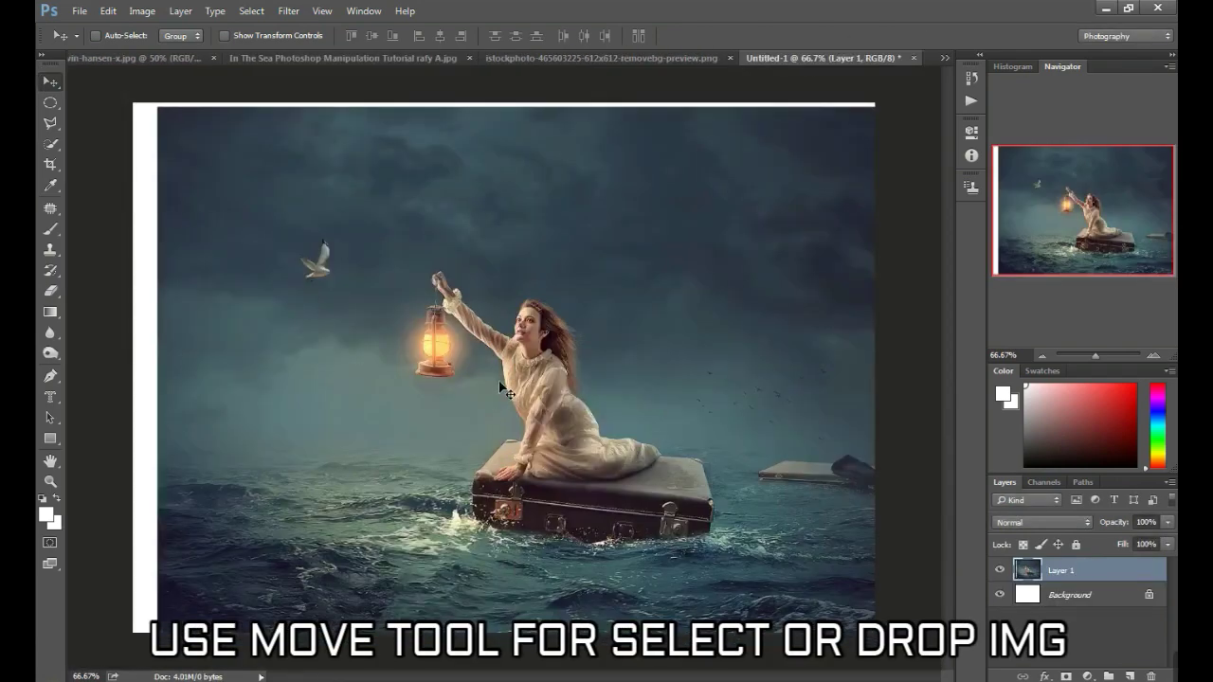
mouse_move(863, 61)
left_mouse_down()
mouse_move(538, 404)
mouse_move(573, 436)
left_mouse_up()
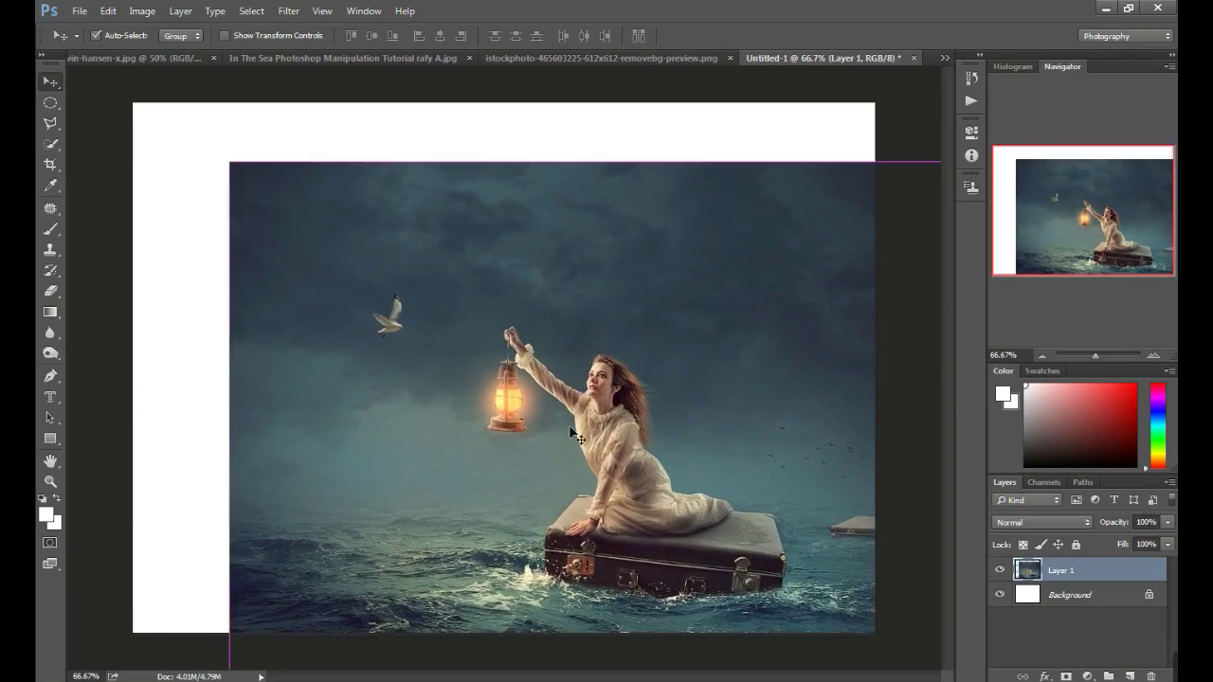
Scale the sea layer to about 85%, tilt it slightly, move it up-left, and commit
key("ctrl+t")
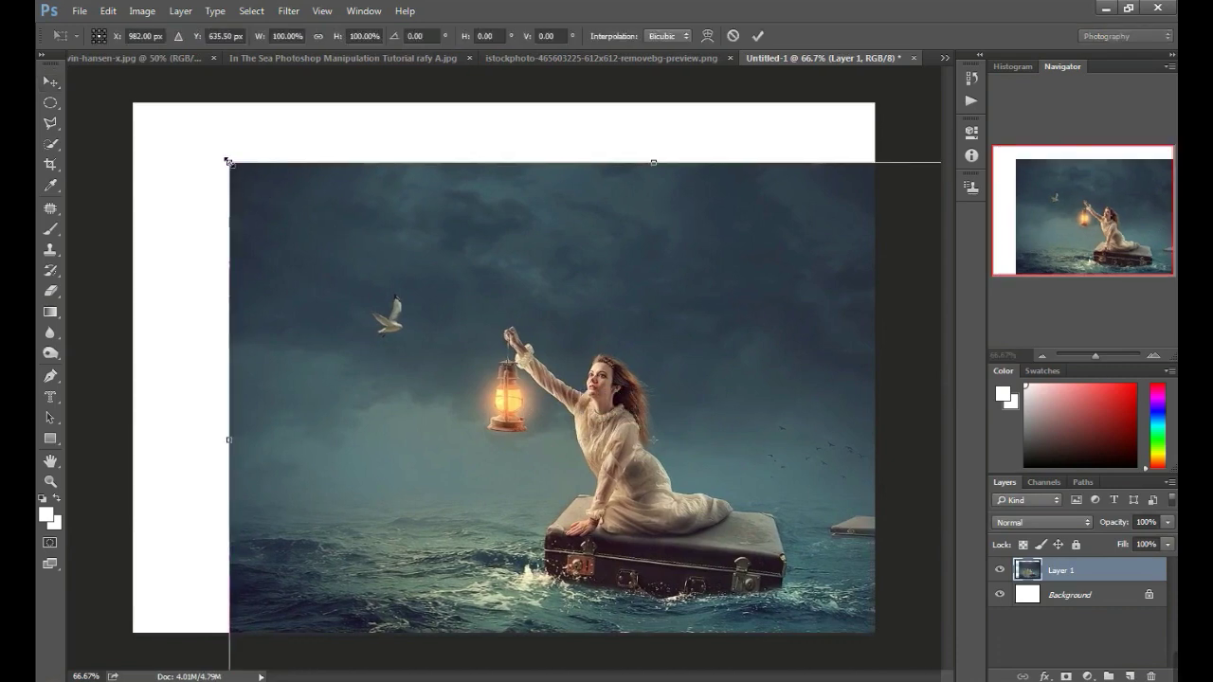
mouse_move(430, 311)
left_mouse_down()
mouse_move(423, 265)
mouse_move(390, 229)
mouse_move(357, 219)
left_mouse_up()
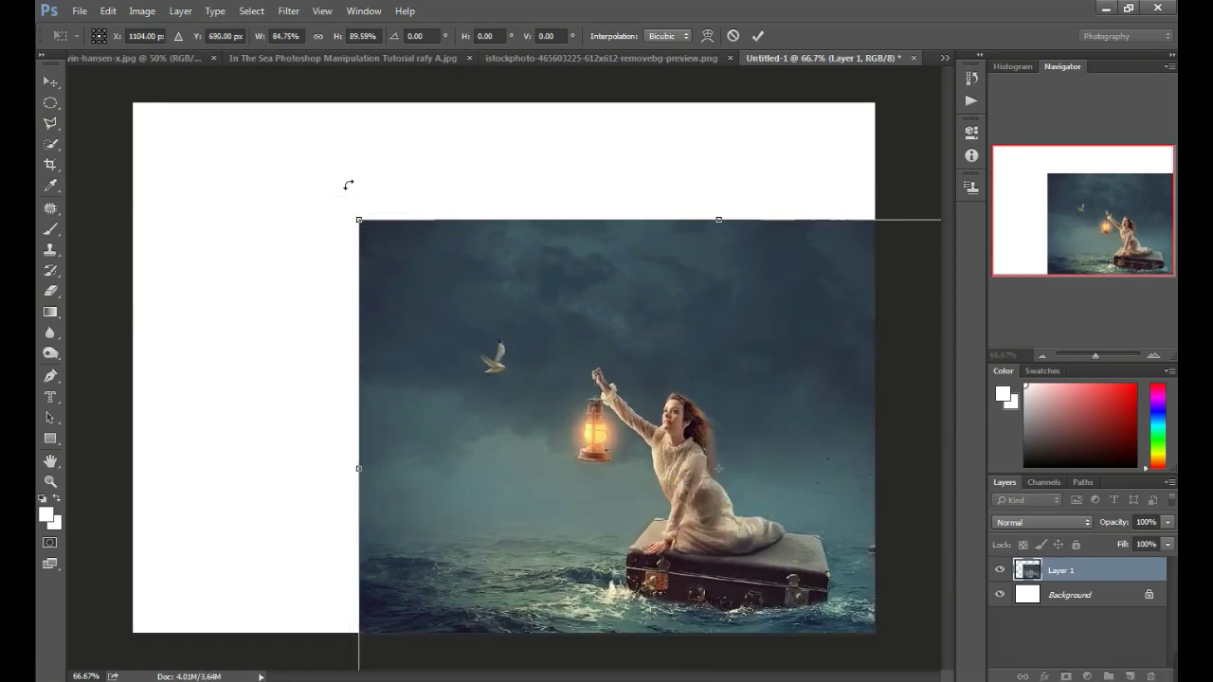
left_click_drag(348, 185, 330, 189)
left_click_drag(552, 420, 500, 375)
left_click_drag(284, 187, 282, 163)
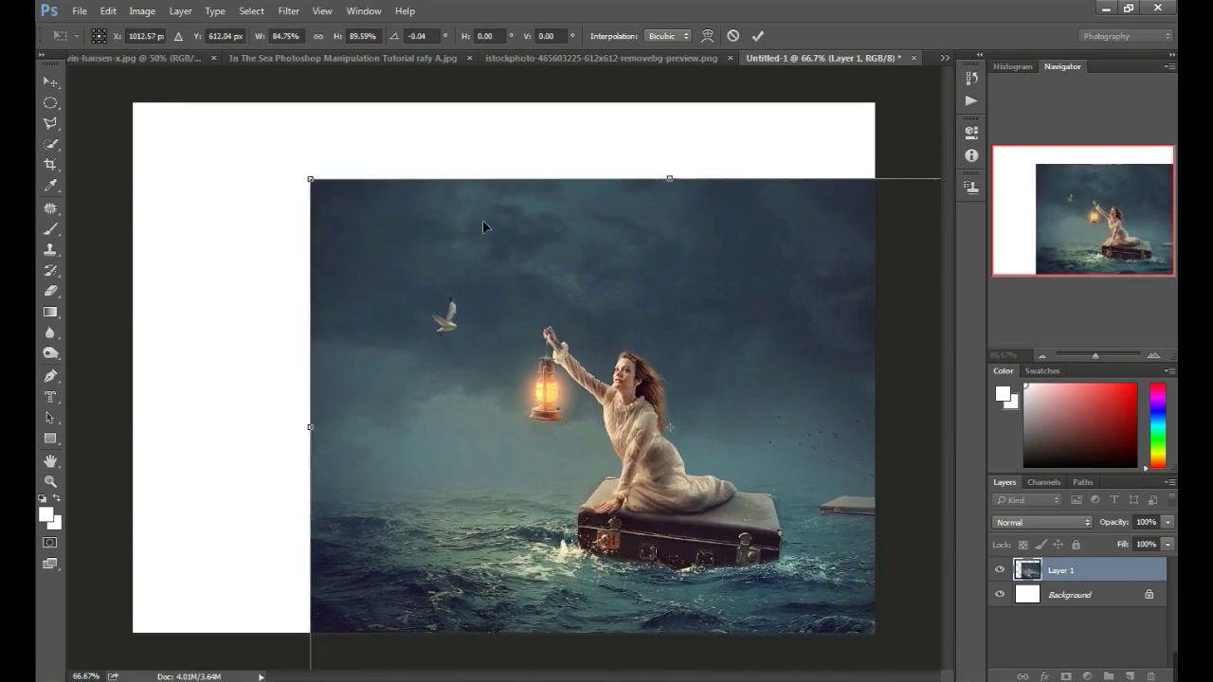
left_click(758, 36)
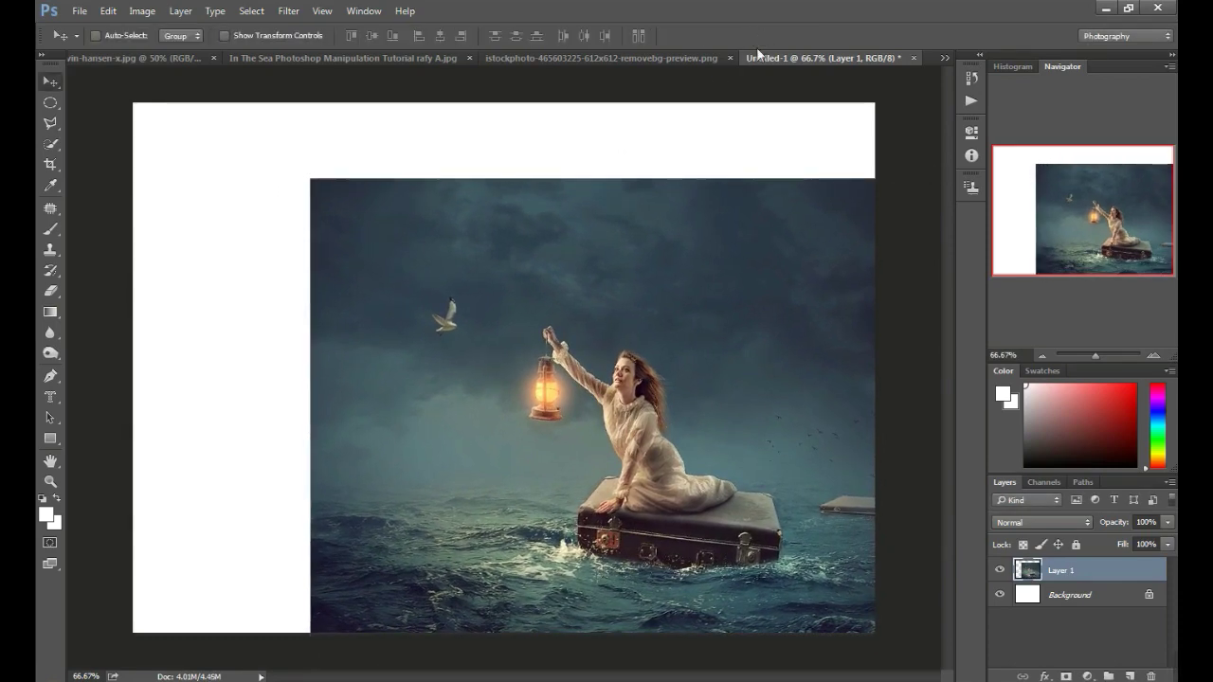
Drag the gorilla image into the composite as Layer 2
left_click(80, 10)
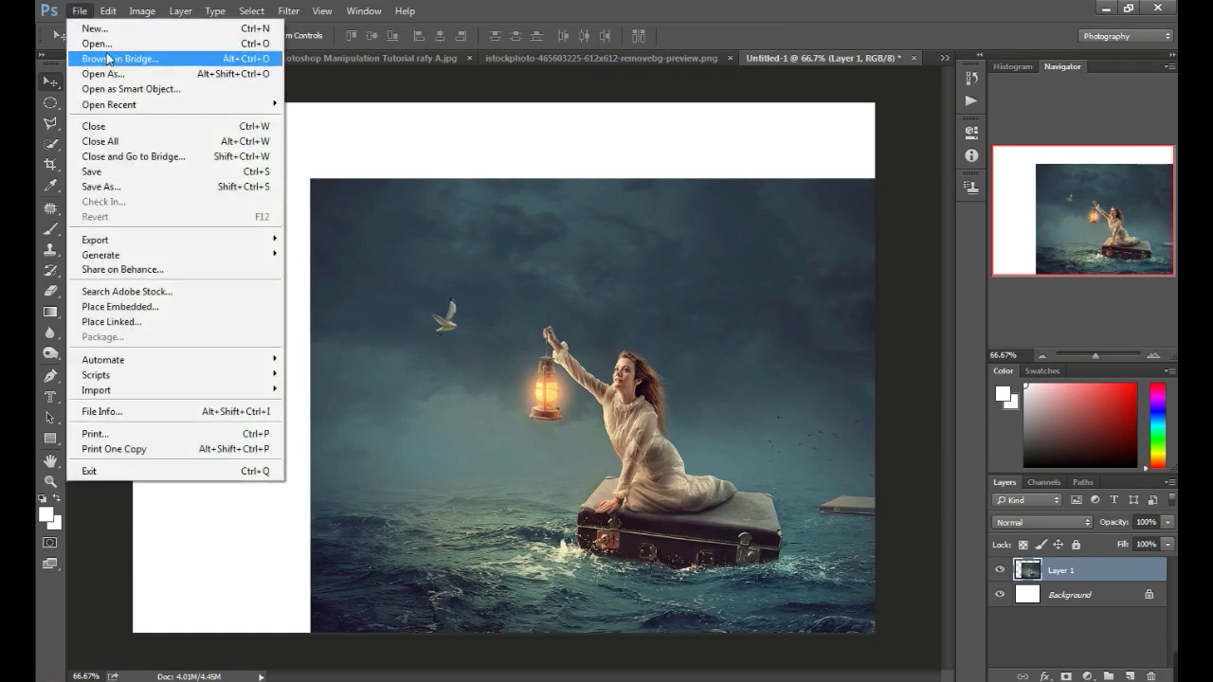
left_click(518, 58)
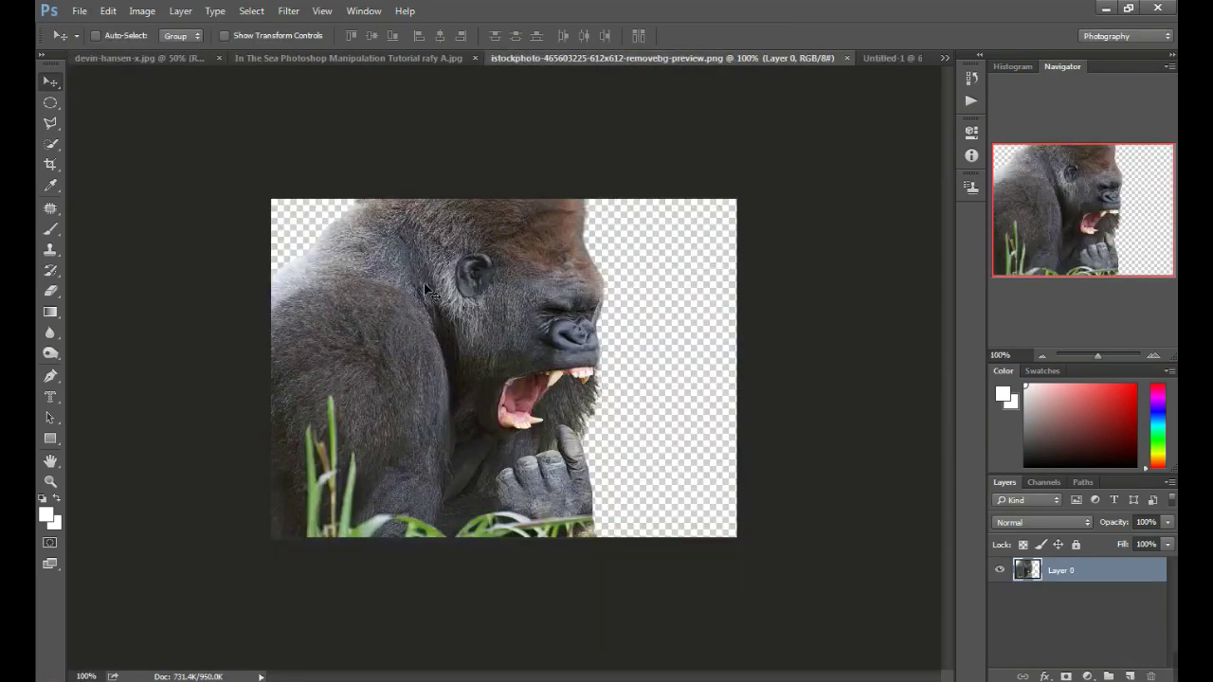
mouse_move(428, 355)
left_mouse_down()
mouse_move(881, 61)
mouse_move(855, 79)
left_mouse_up()
left_click_drag(268, 379, 275, 372)
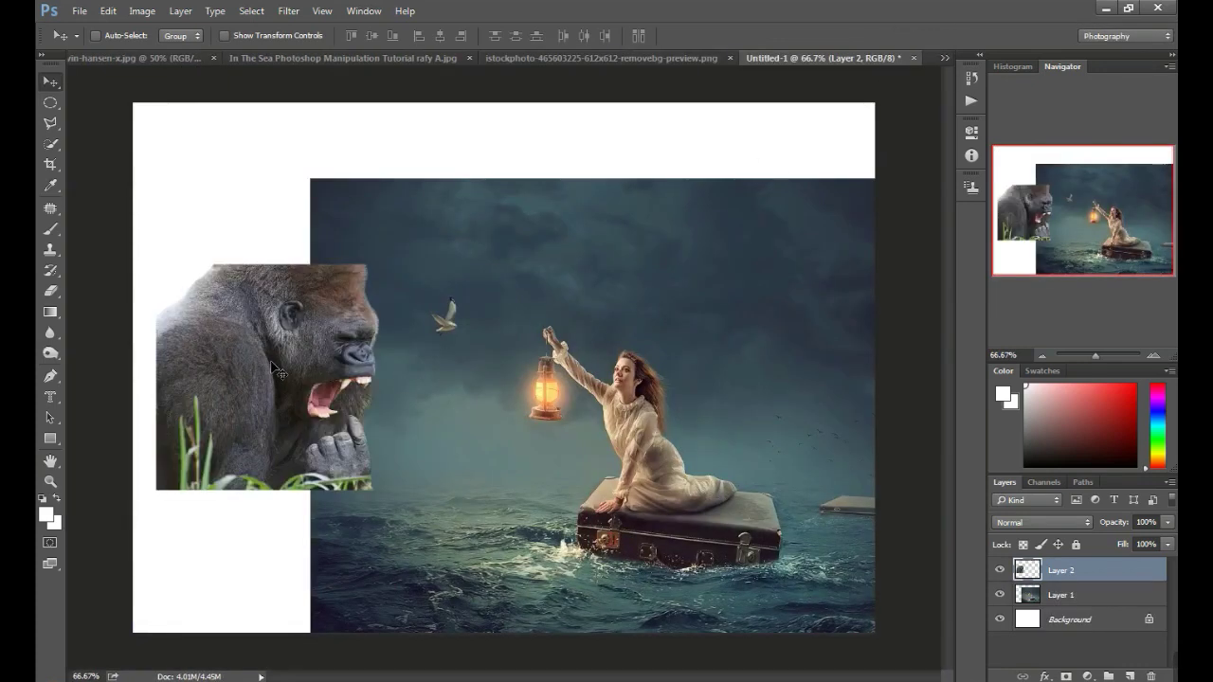
Enlarge the gorilla to about 237% × 257% on the left side and commit
key("ctrl+t")
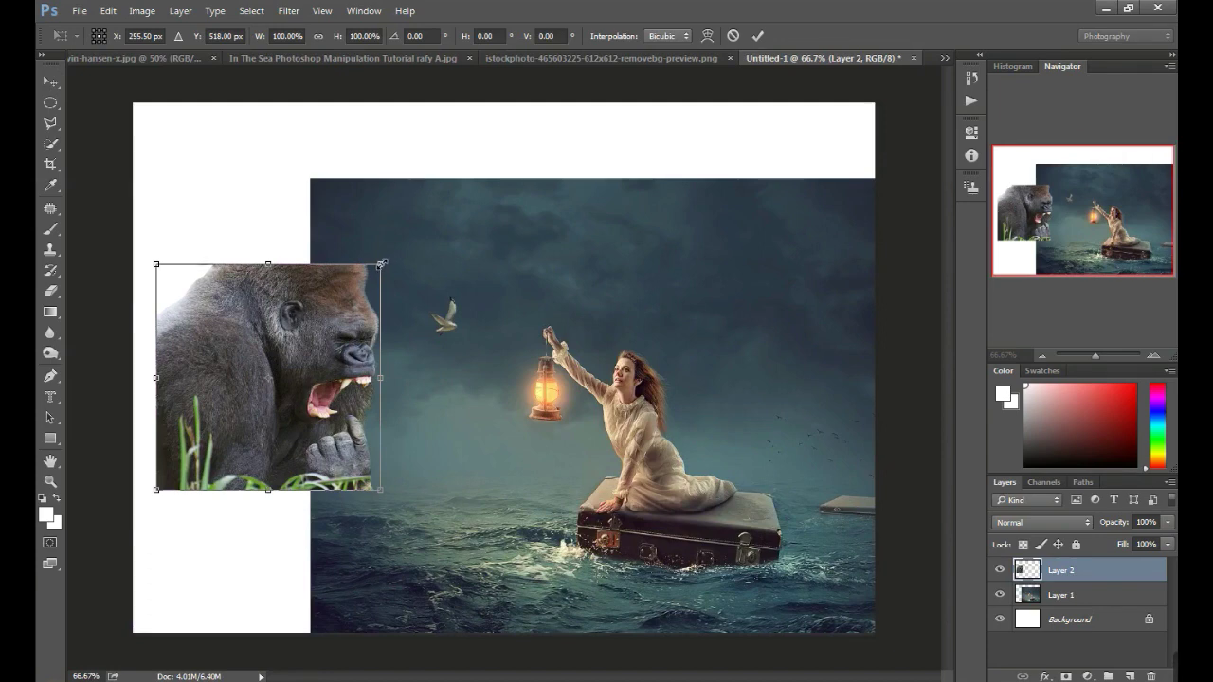
left_click_drag(381, 264, 516, 101)
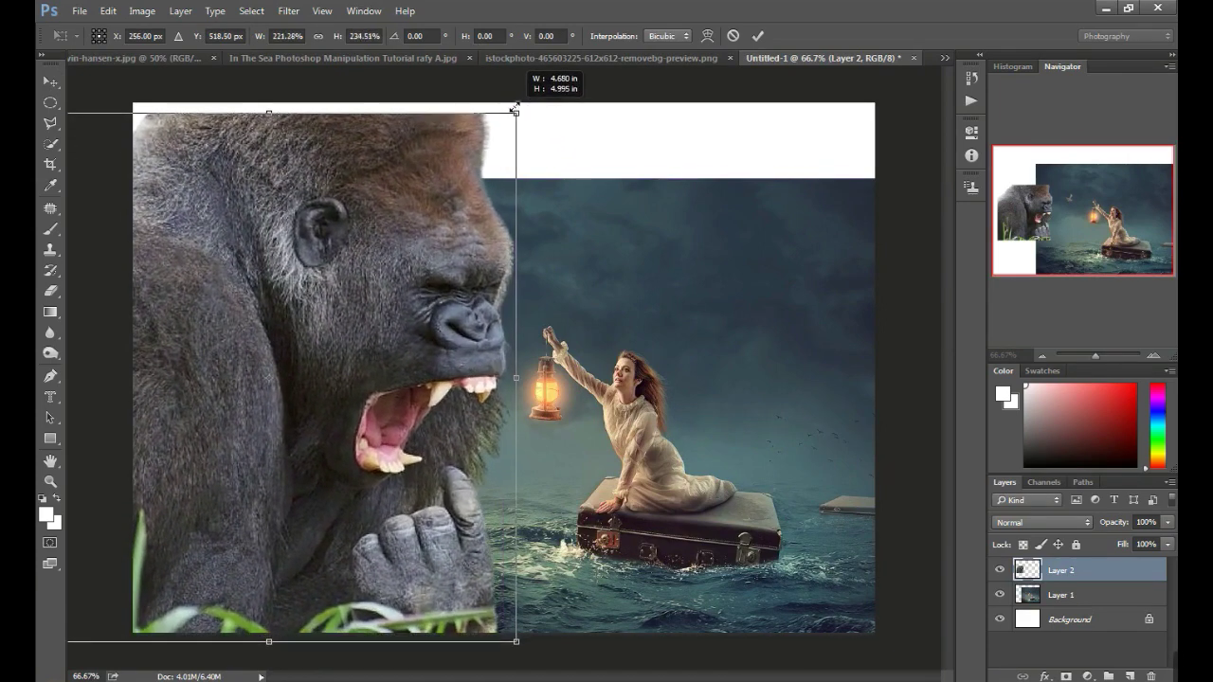
left_click_drag(516, 101, 517, 102)
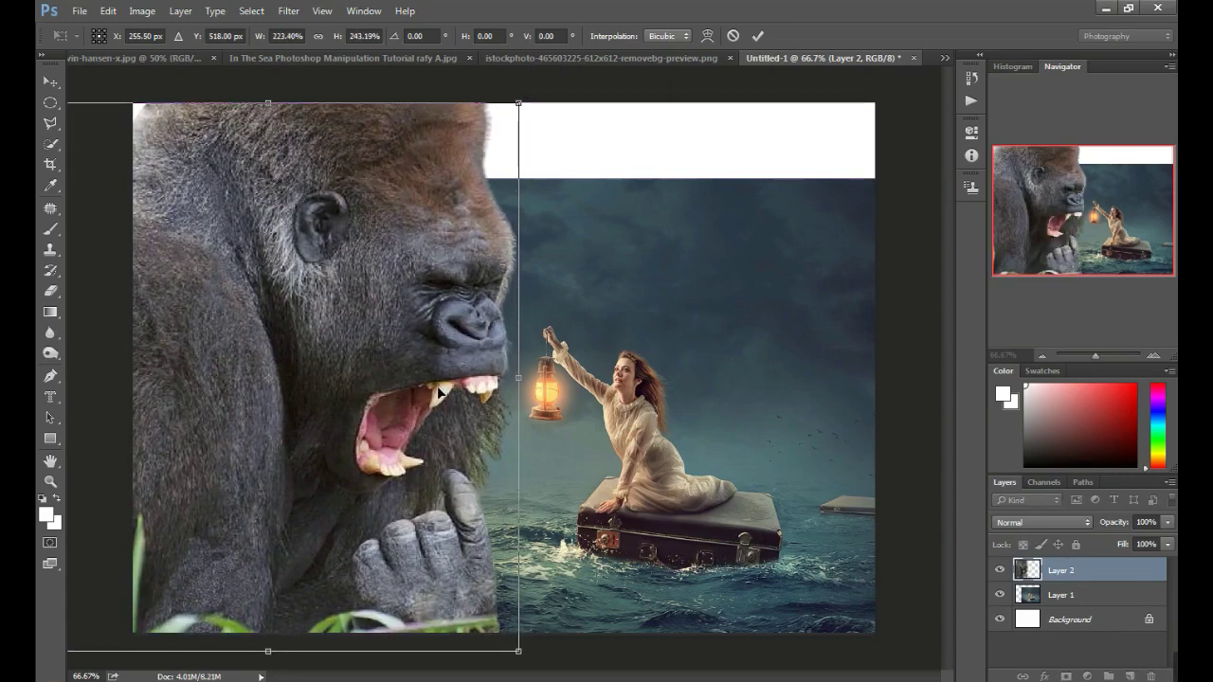
left_click_drag(439, 389, 436, 420)
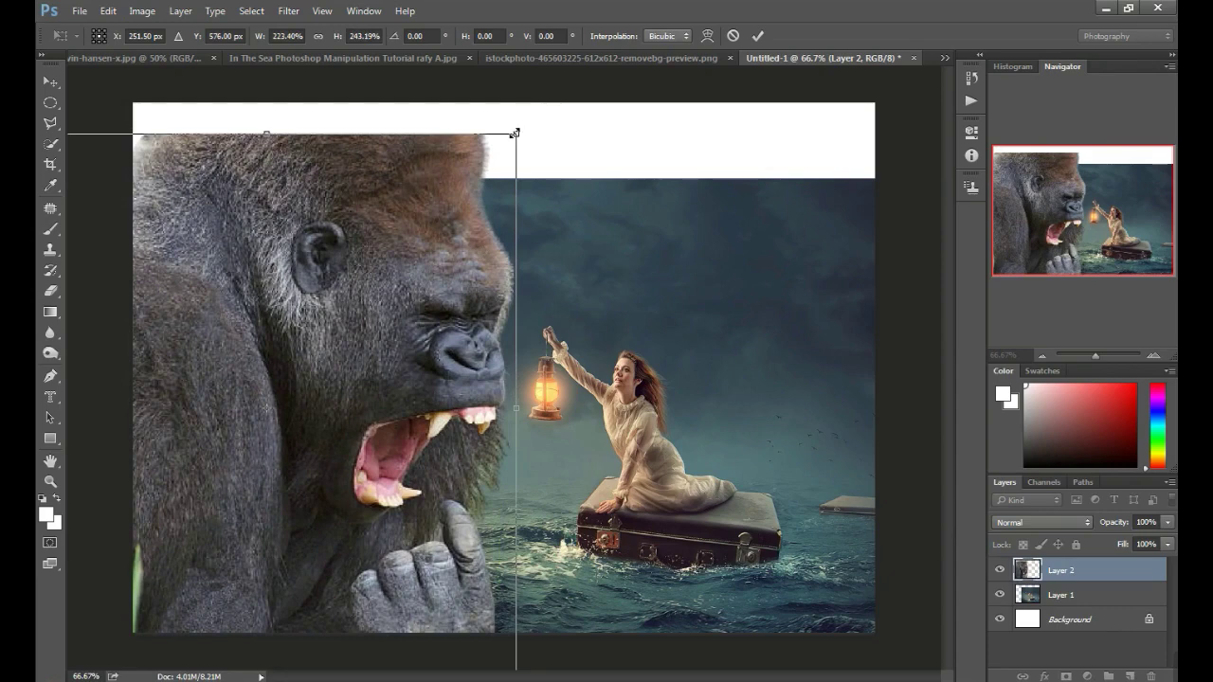
left_click_drag(517, 133, 547, 102)
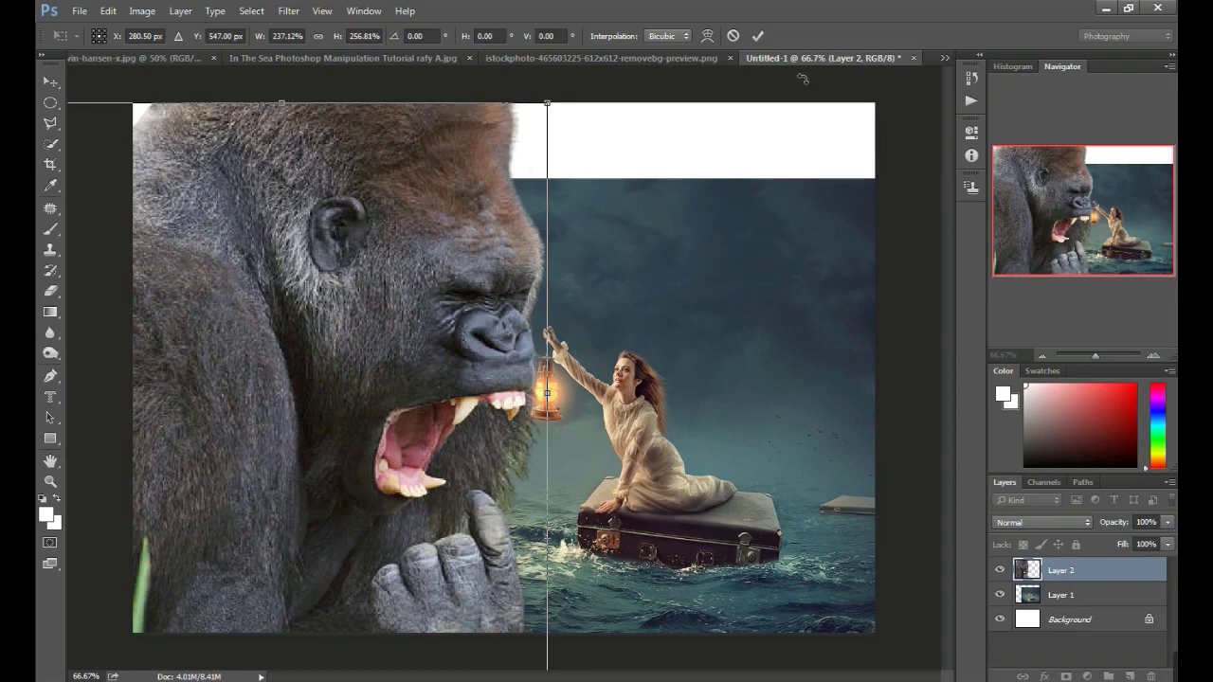
left_click(758, 36)
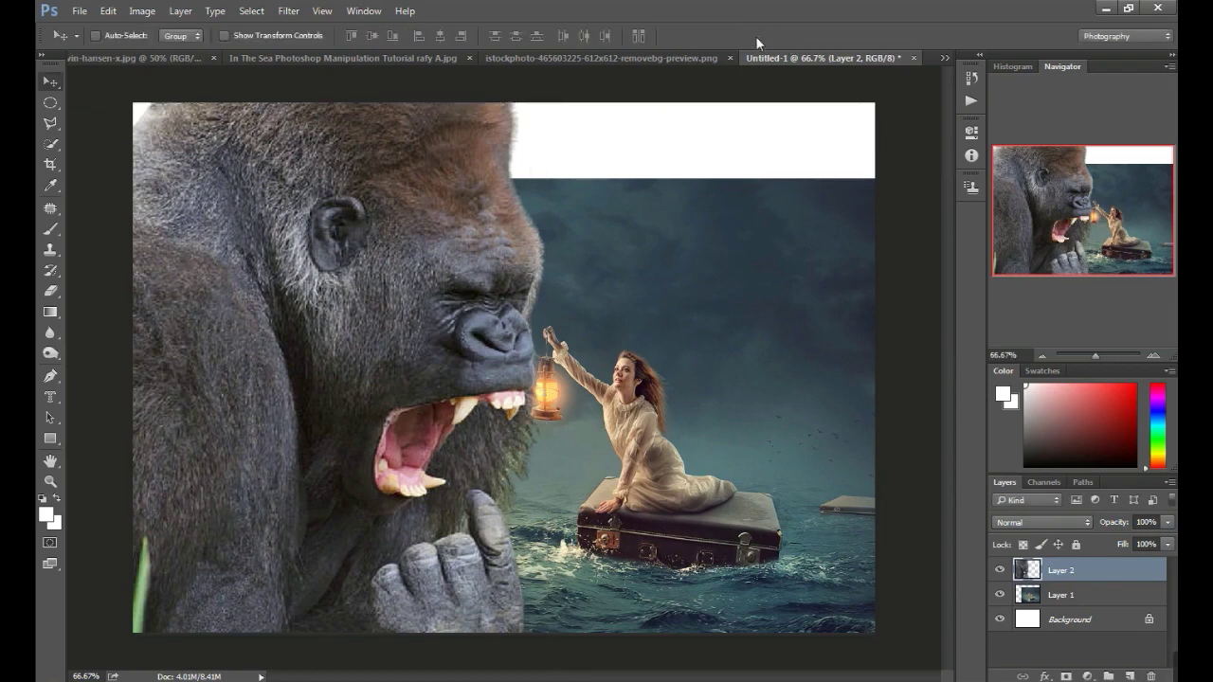
left_click(1033, 597)
Shrink the sea layer to about 70%, shift it lower right, and commit
key("ctrl+t")
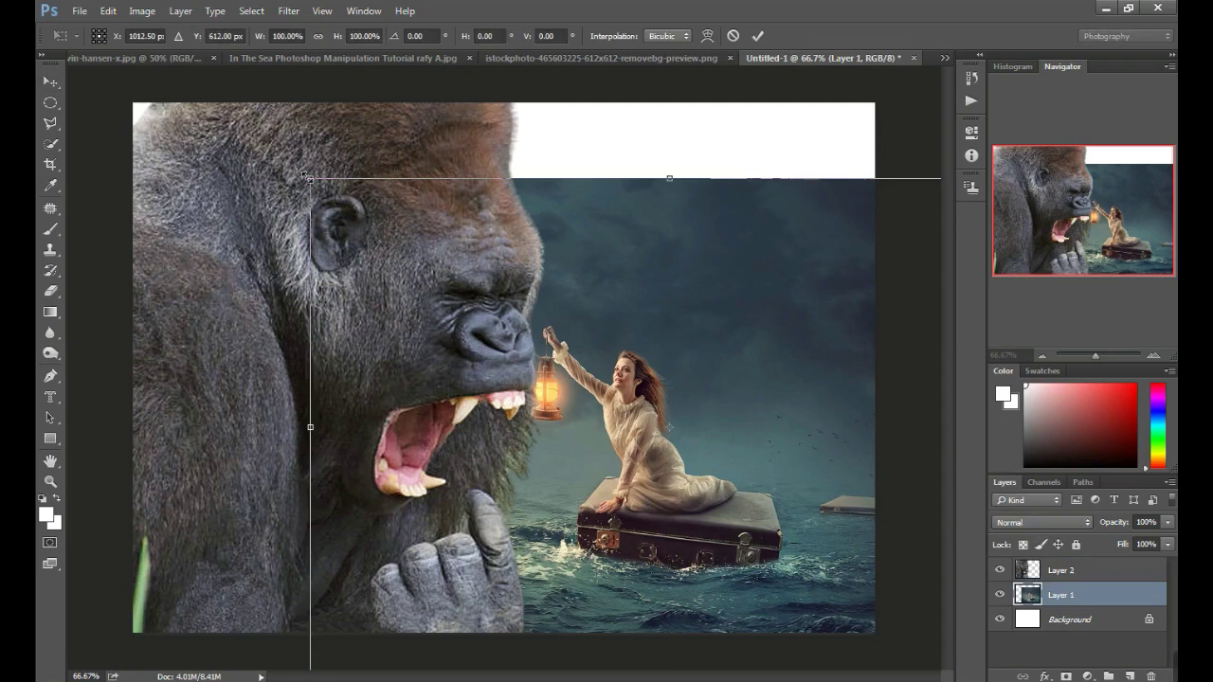
left_click_drag(337, 196, 396, 237)
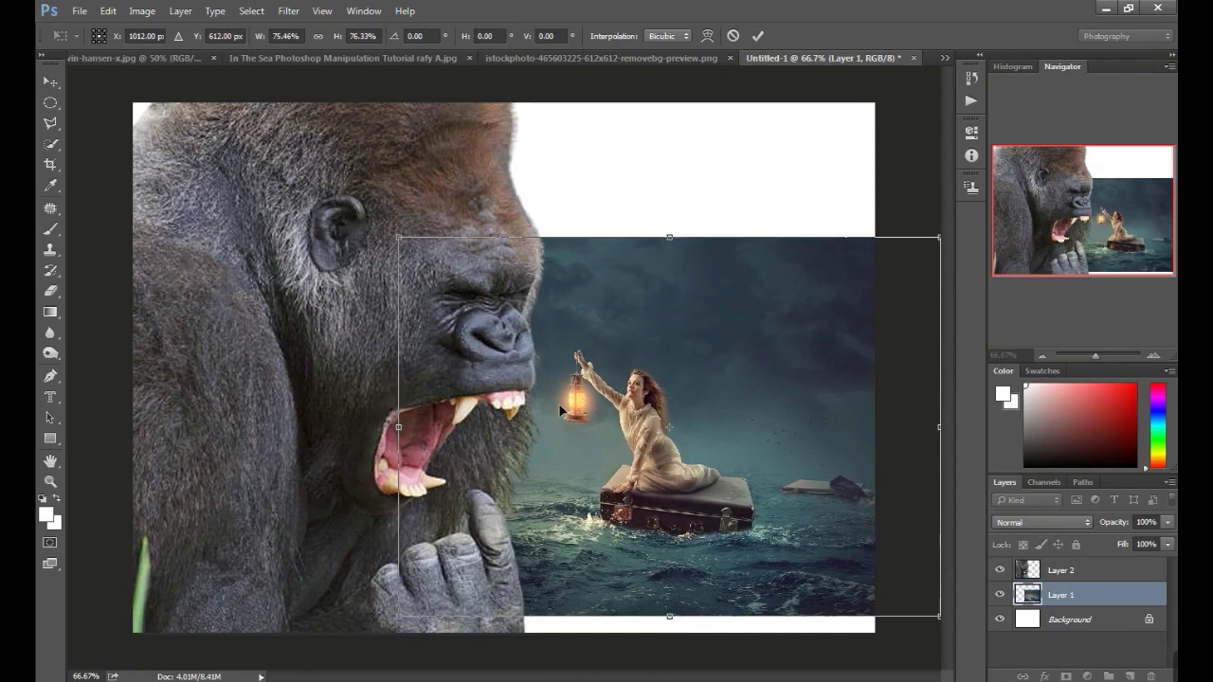
left_click_drag(559, 406, 610, 465)
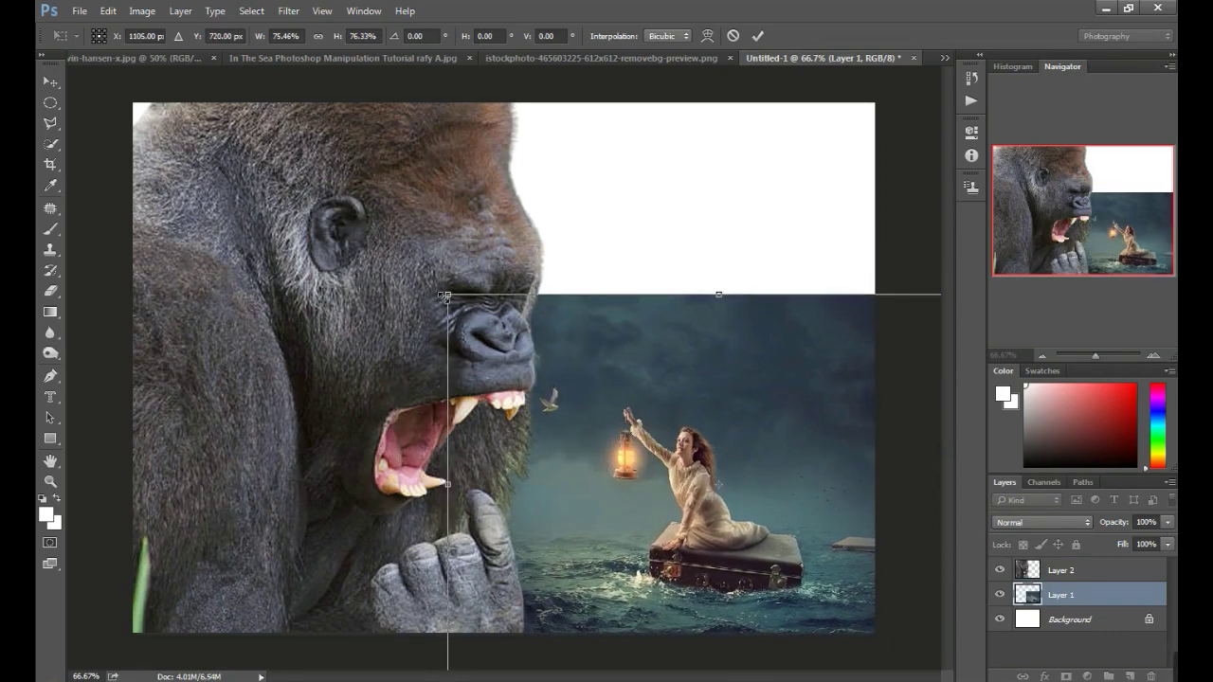
left_click_drag(447, 295, 465, 306)
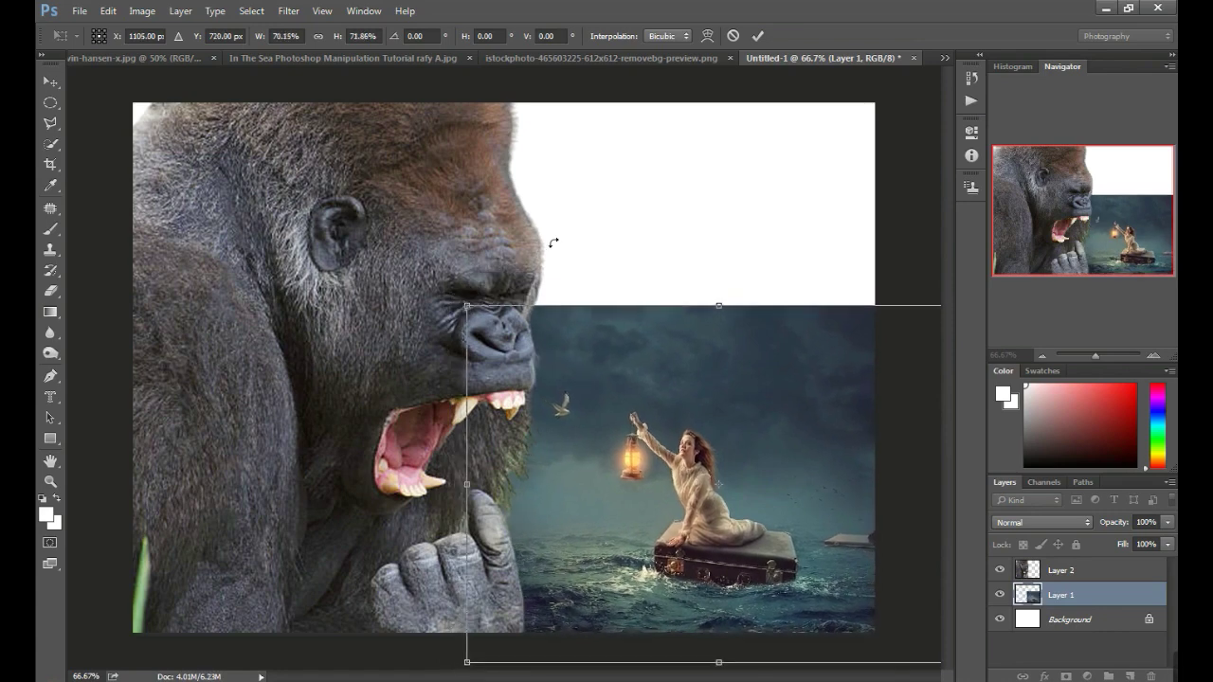
left_click(758, 35)
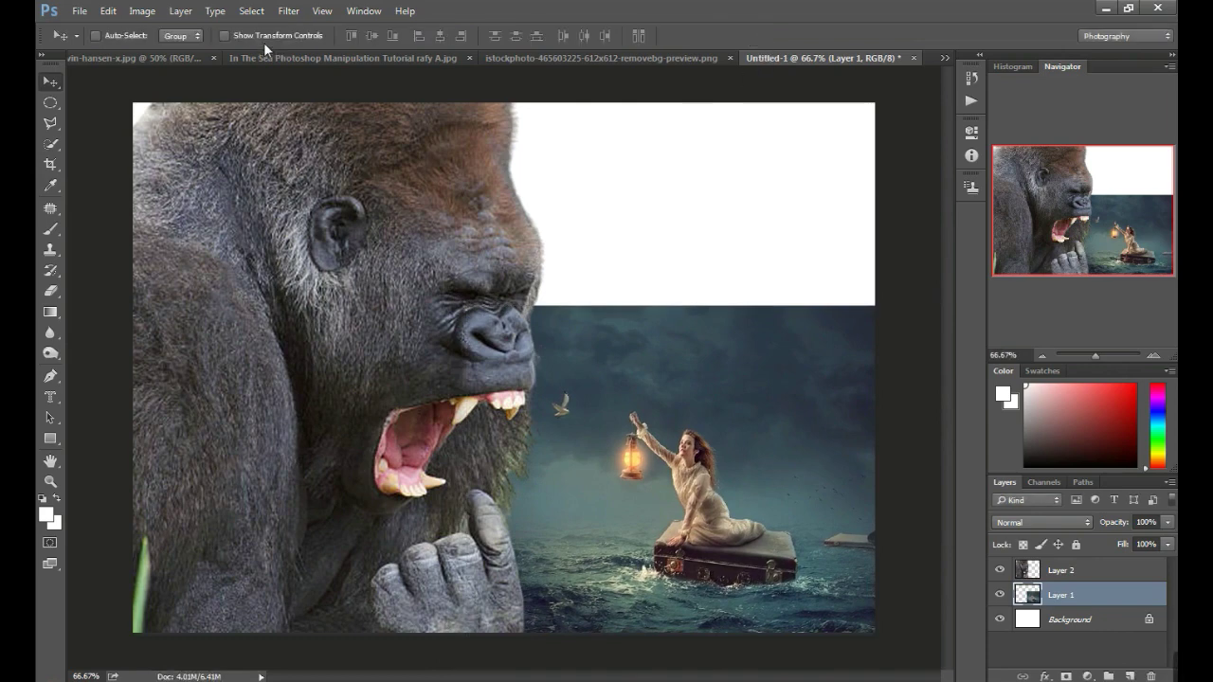
Close the gorilla source document
left_click(80, 10)
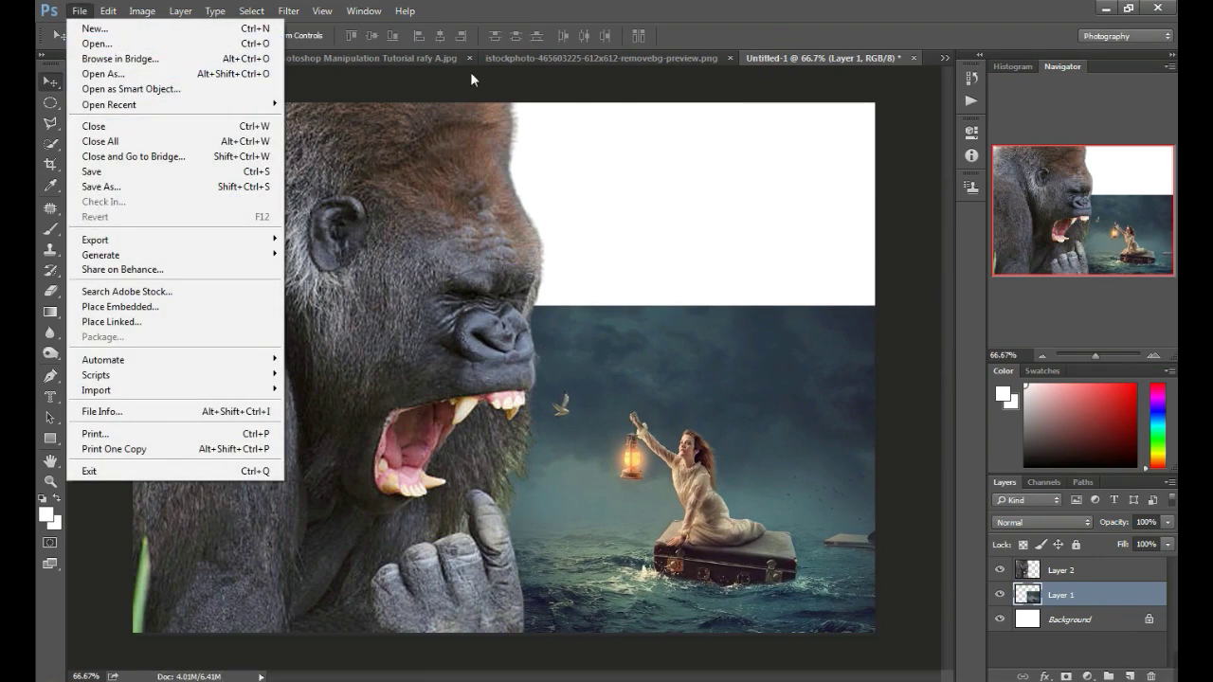
left_click(601, 59)
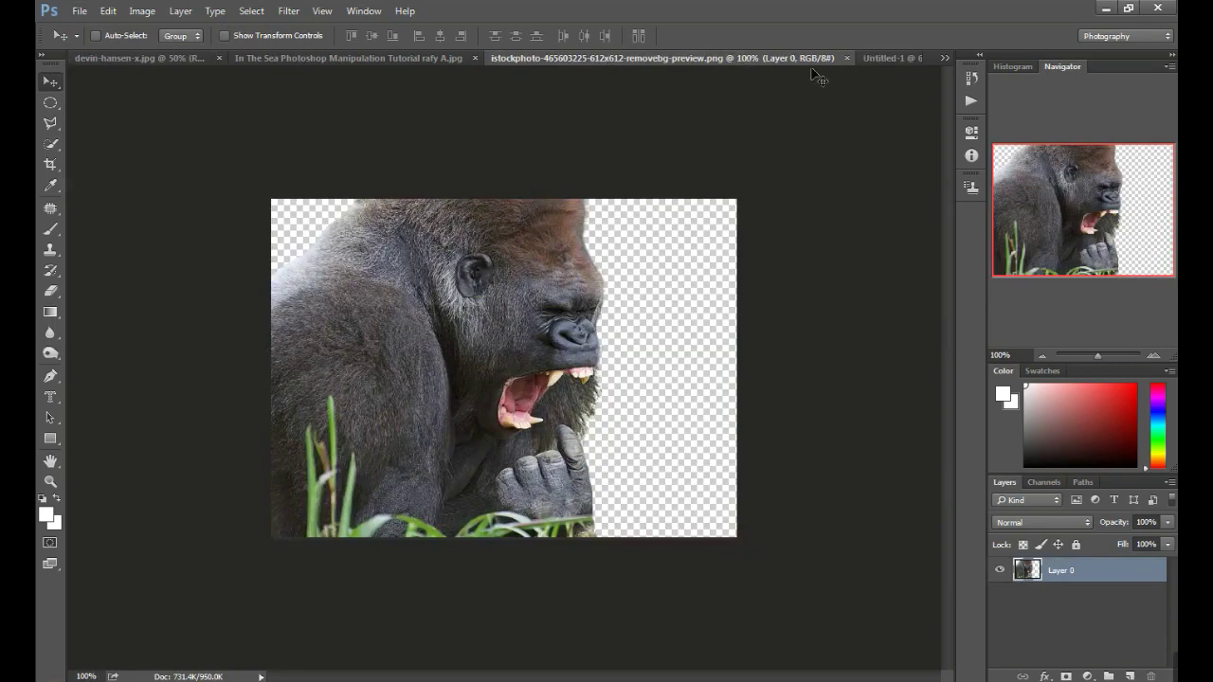
left_click(846, 58)
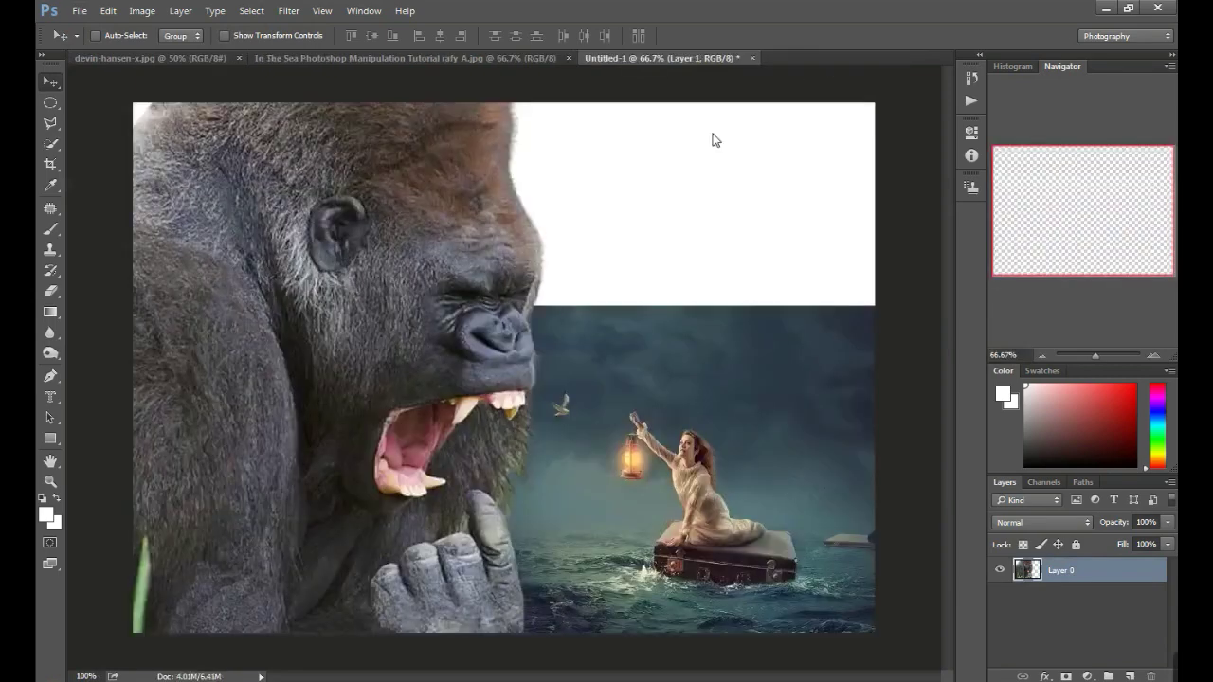
left_click(522, 58)
Paste the moonlit night landscape into the composite and lower it so the moon sits near the top
left_click(166, 58)
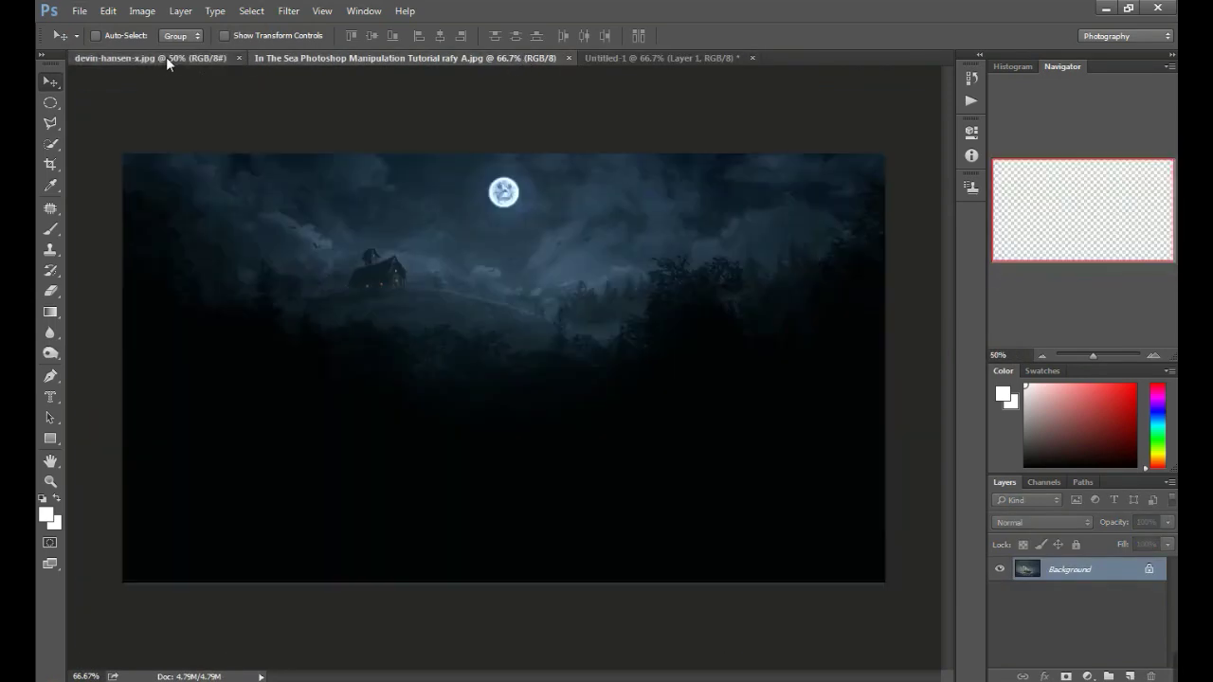
left_click(642, 58)
key("ctrl+v")
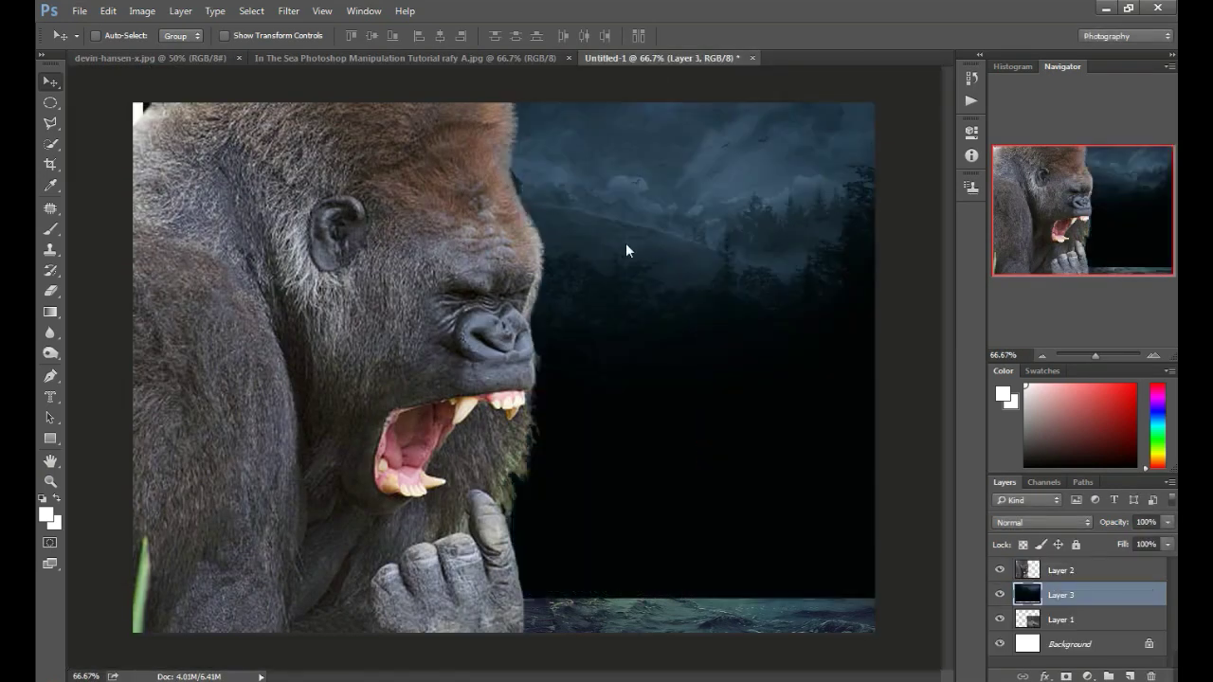
left_click_drag(625, 243, 540, 282)
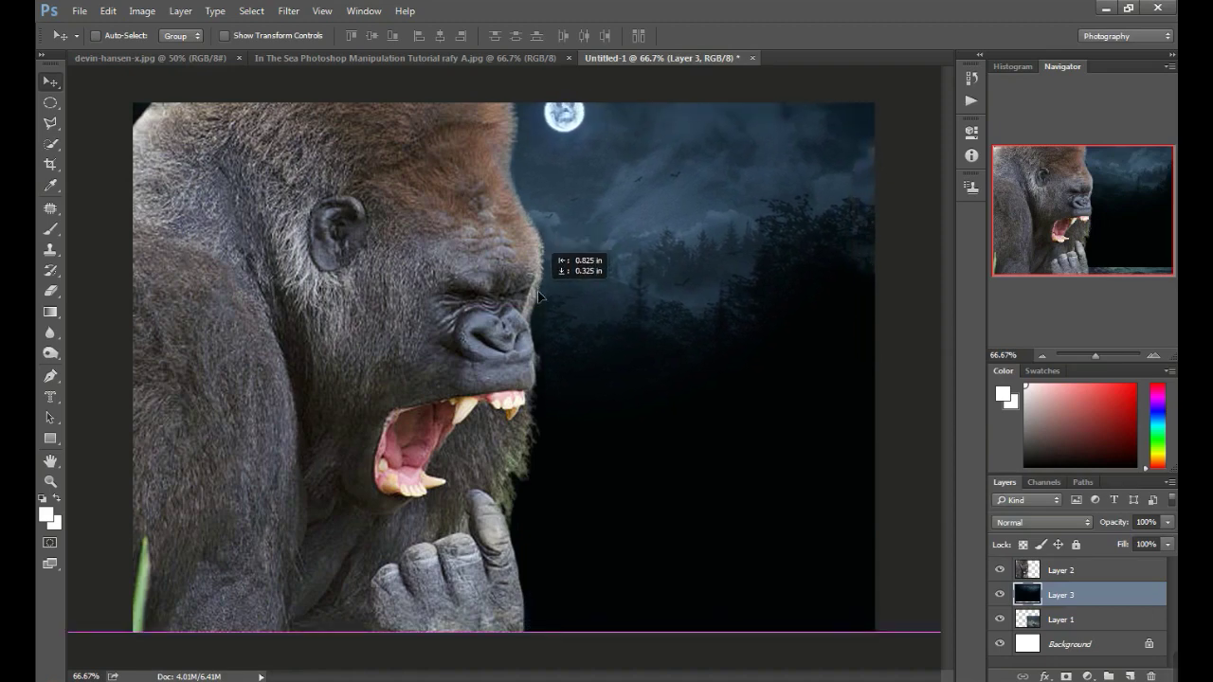
left_click_drag(540, 282, 543, 301)
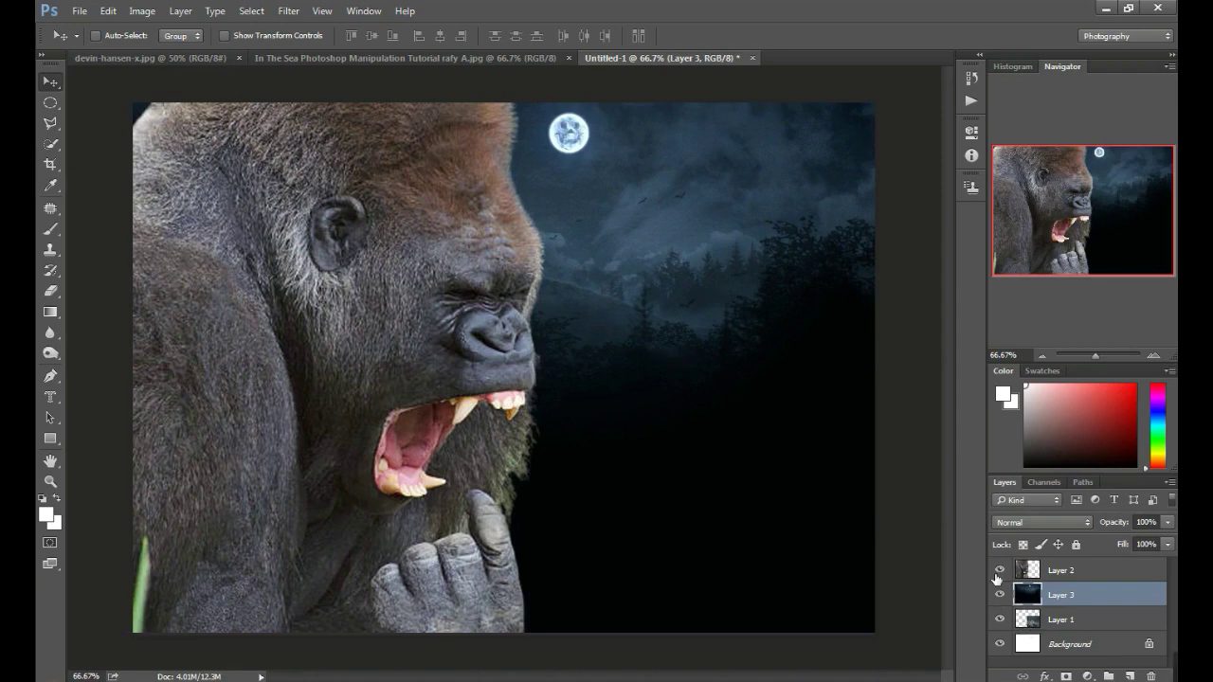
Add a layer mask to Layer 3, abandoning an attempt to unlock the Background
left_click(1065, 676)
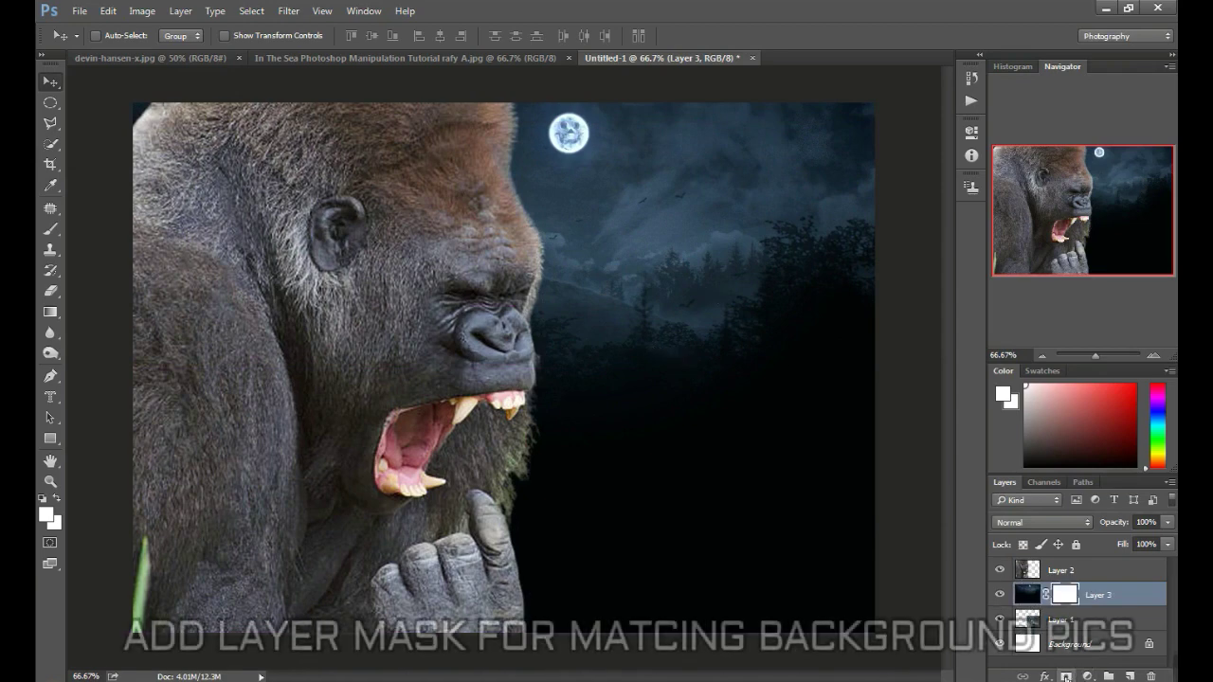
double_click(1042, 645)
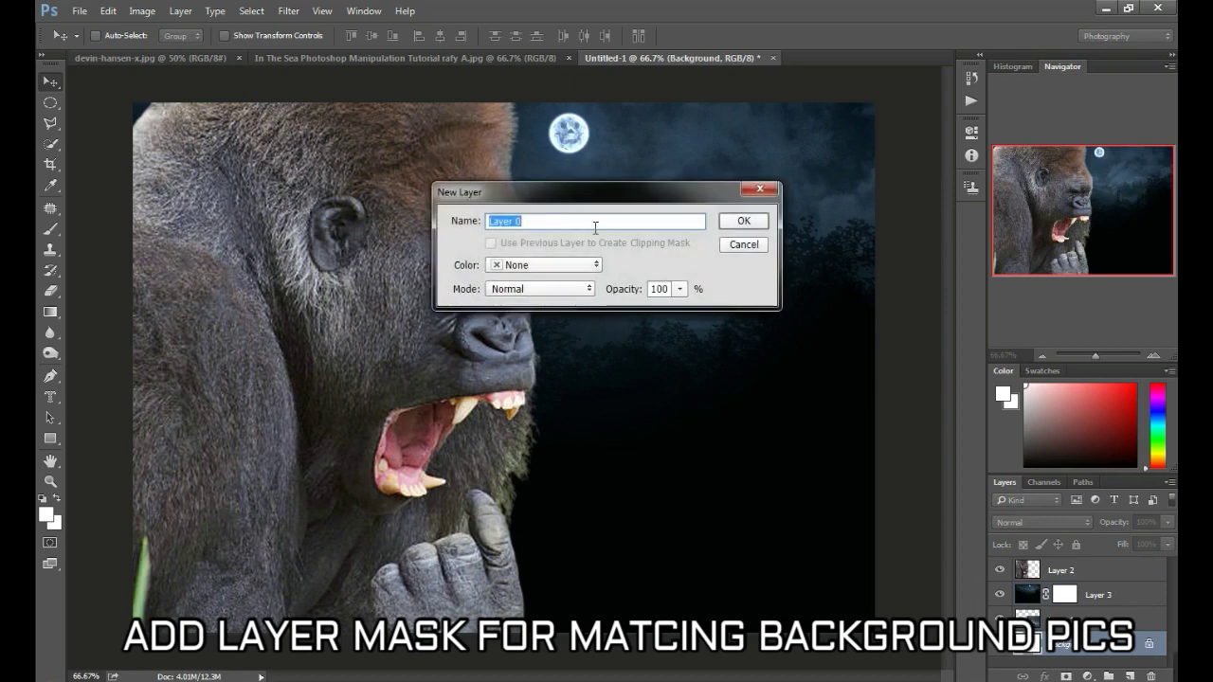
left_click(744, 245)
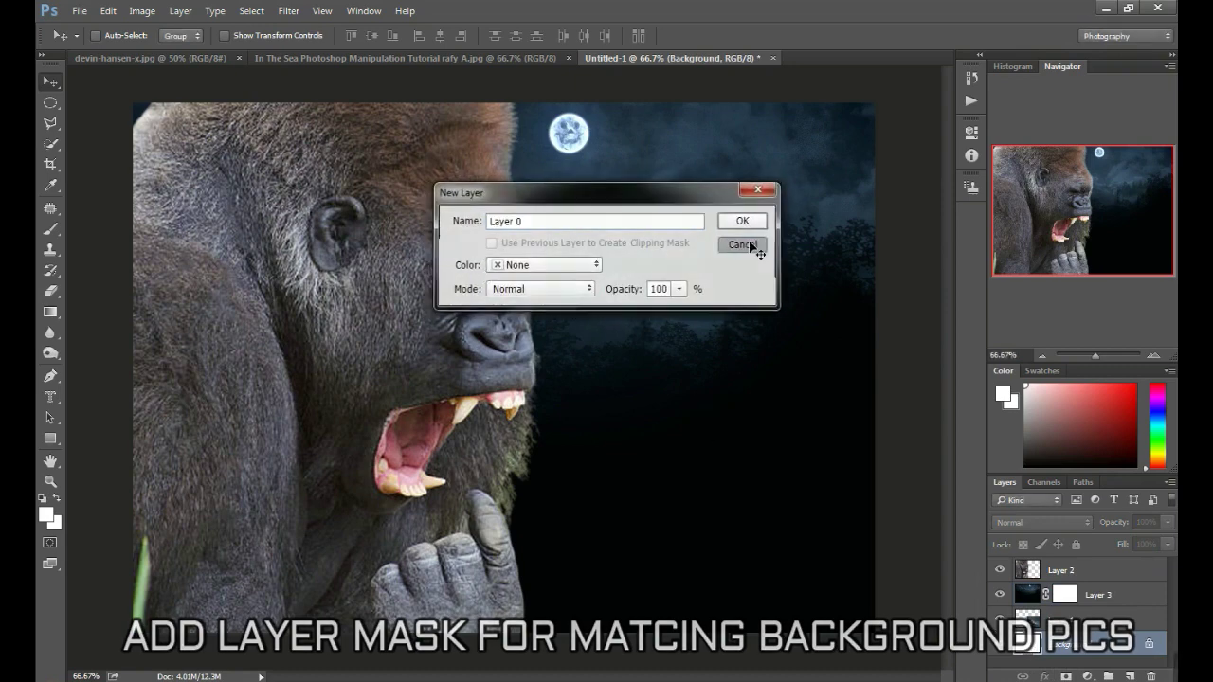
Set both foreground and background colours to blue-grey 324f68
left_click(1002, 396)
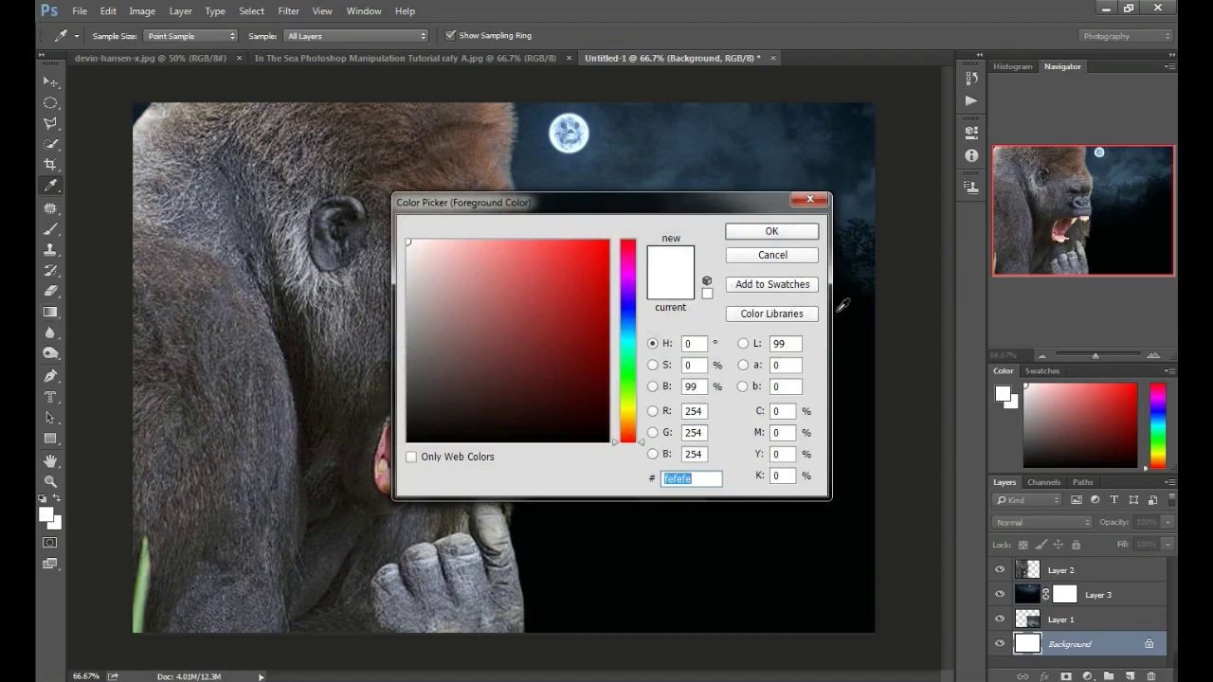
left_click(659, 155)
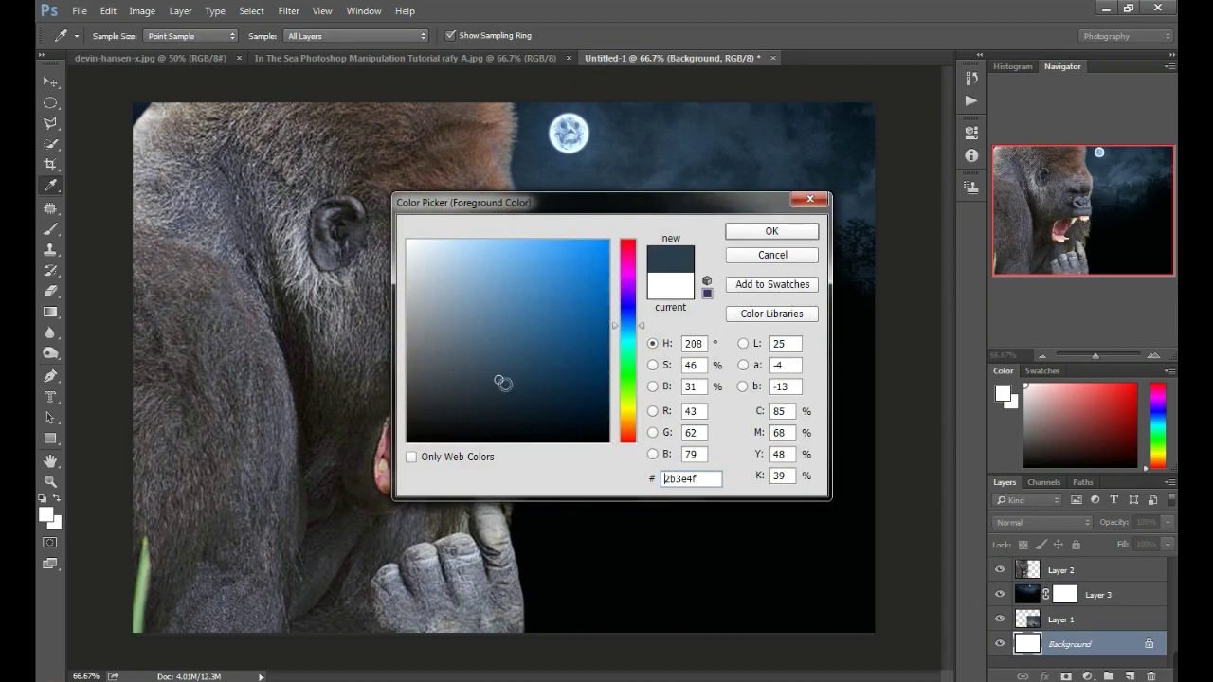
left_click_drag(502, 383, 512, 360)
left_click(749, 231)
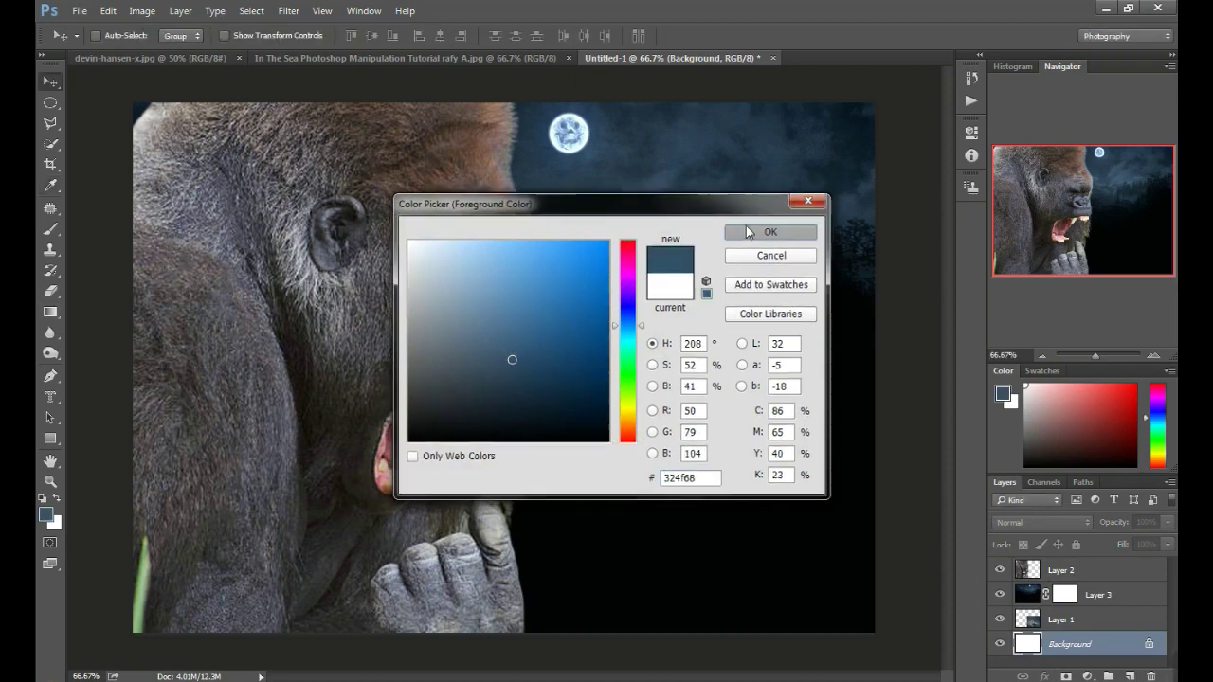
double_click(1012, 405)
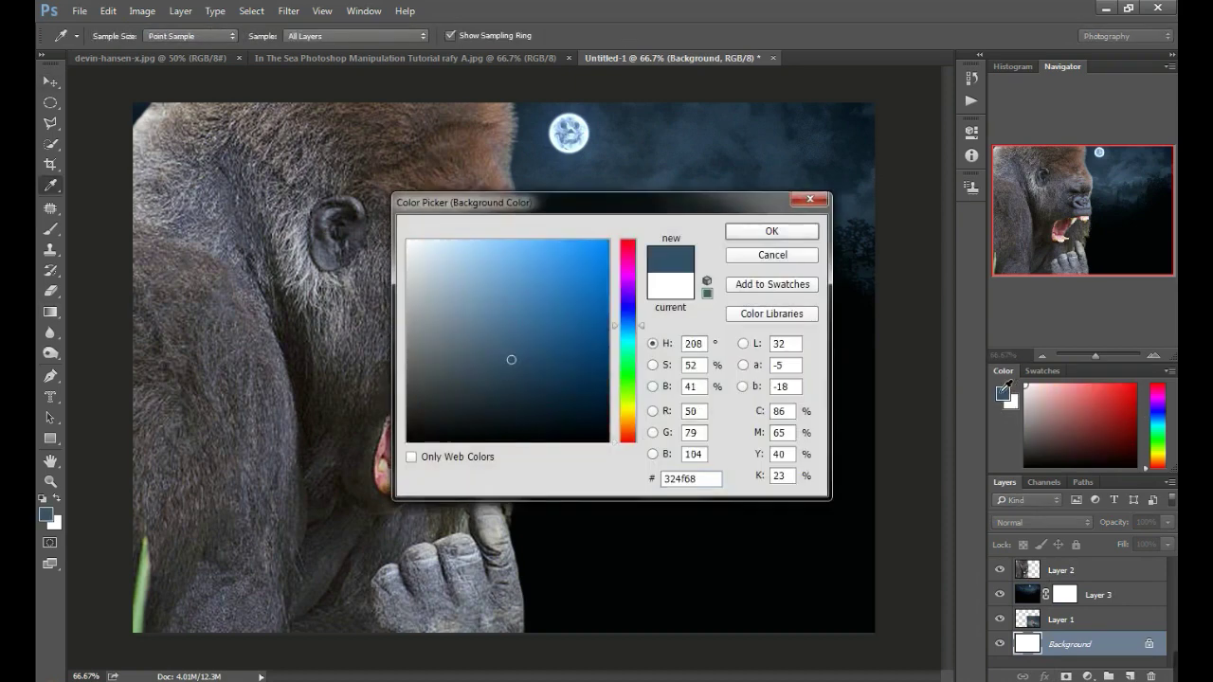
left_click(753, 231)
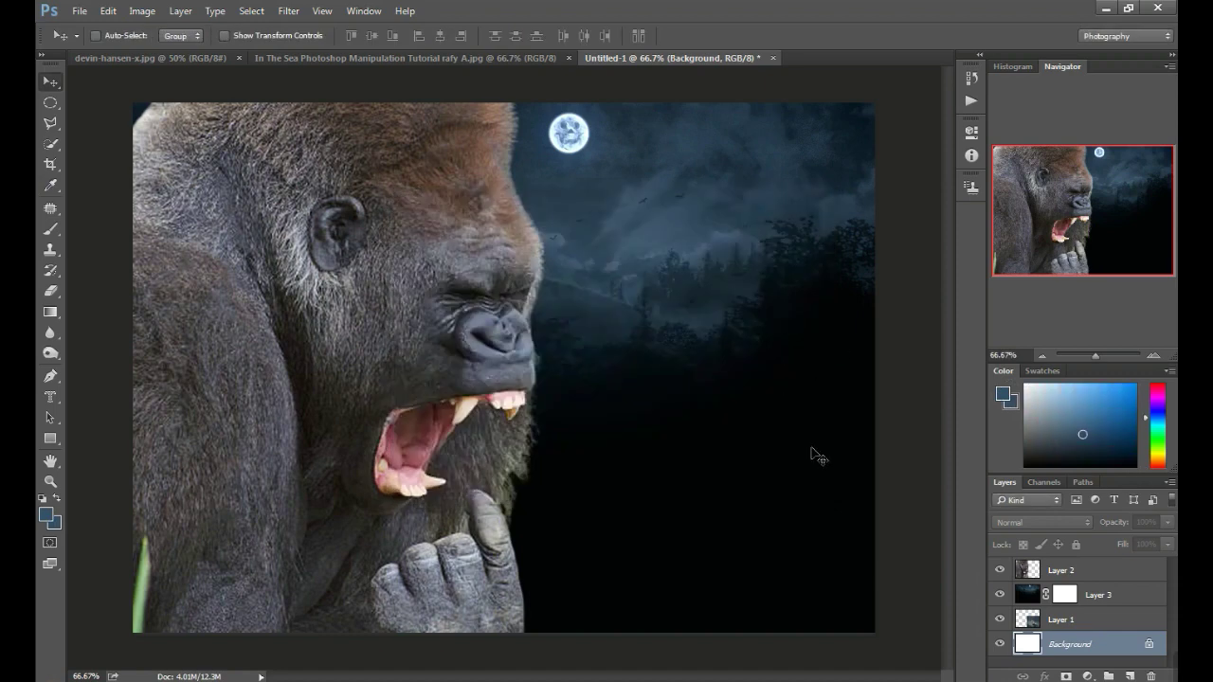
Fill the Background with blue-grey and draw a gradient on Layer 3's mask
key("v")
left_click(50, 313)
key("alt+BackSpace")
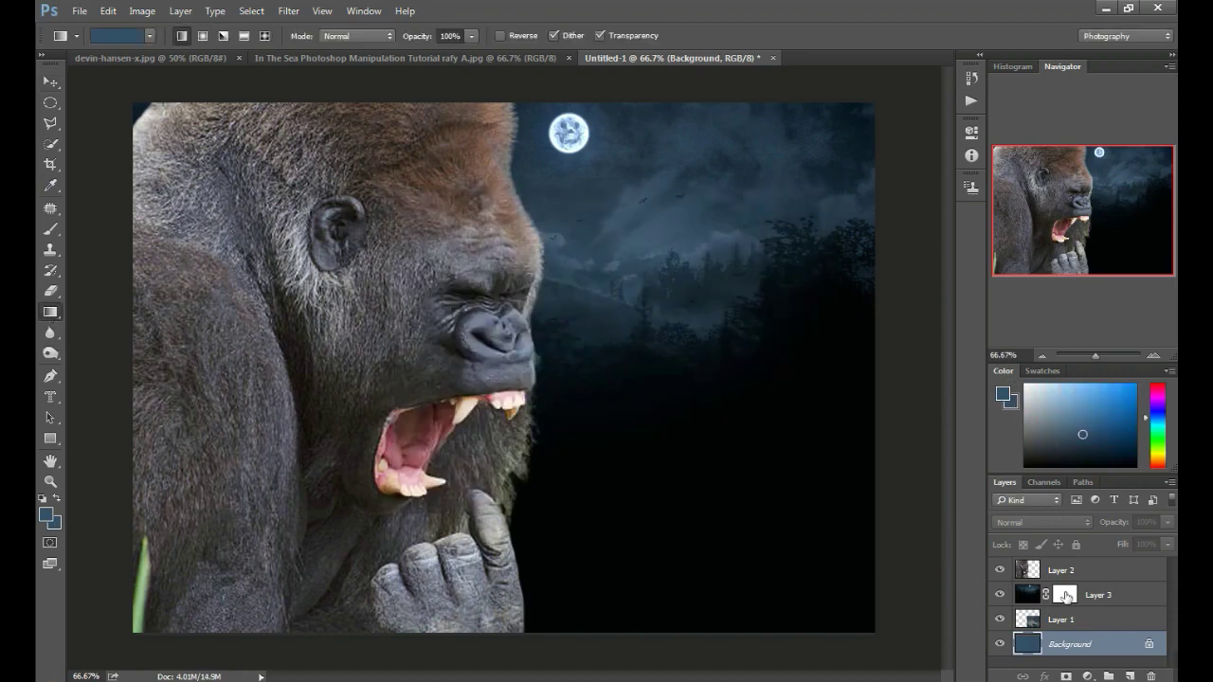
left_click(1065, 597)
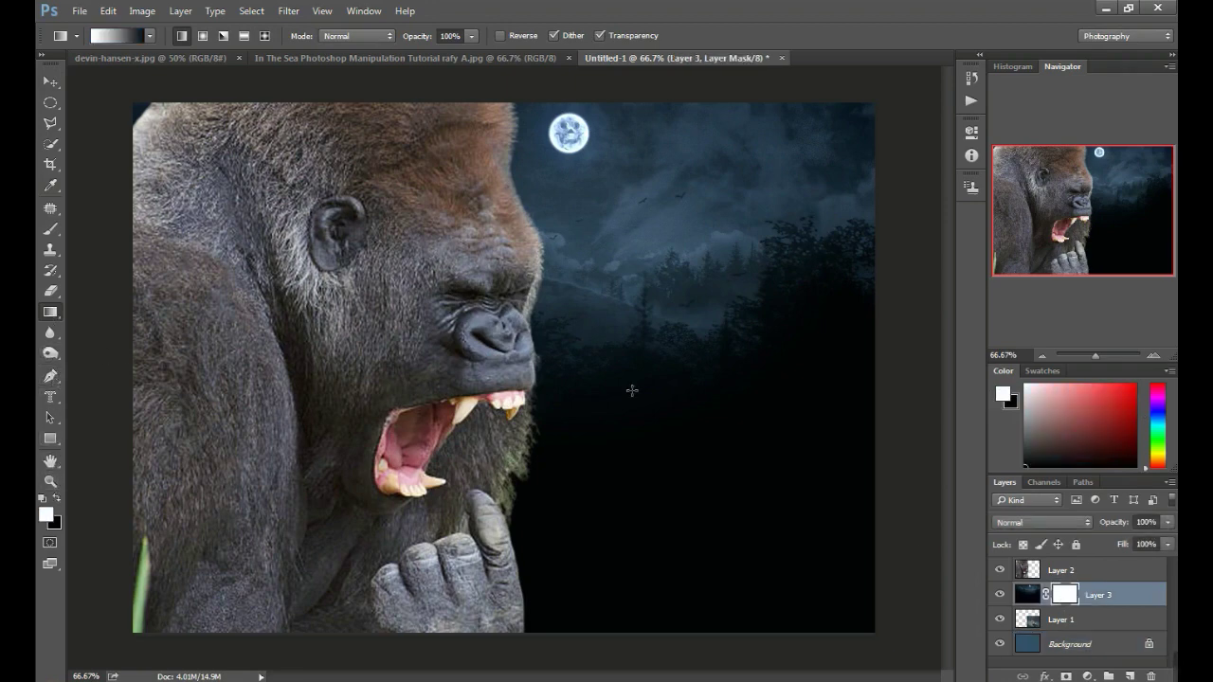
left_click_drag(611, 397, 643, 217)
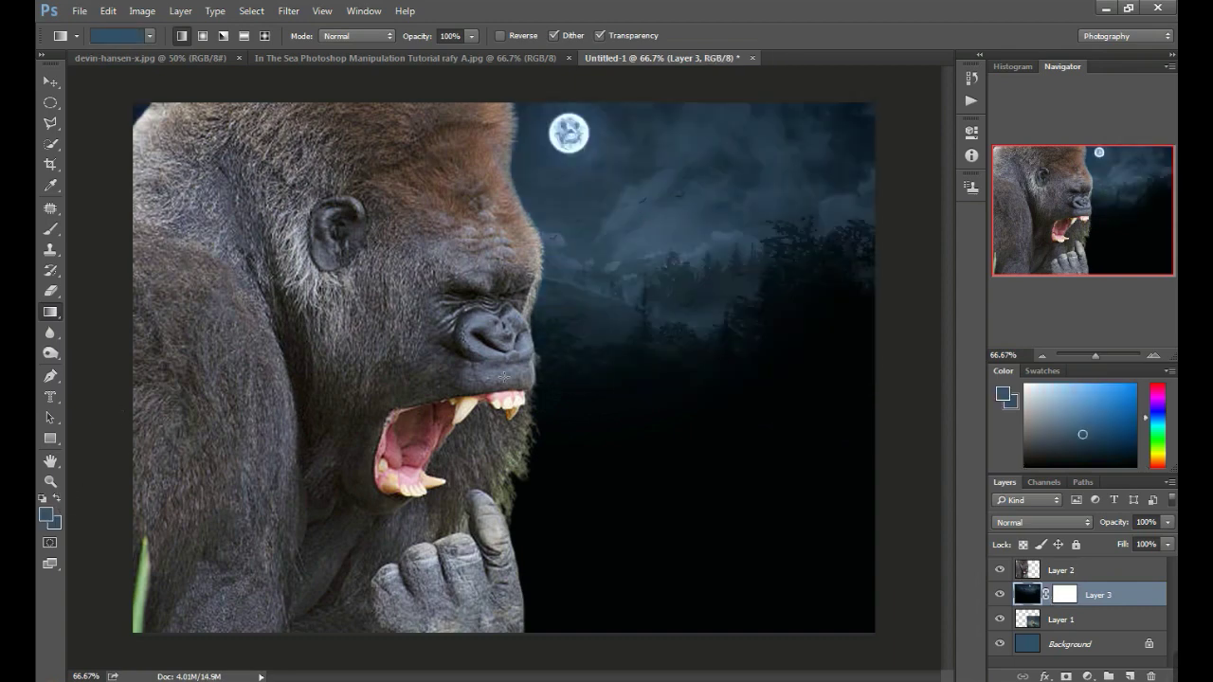
Set the foreground colour to black and the background colour to white
left_click(1005, 398)
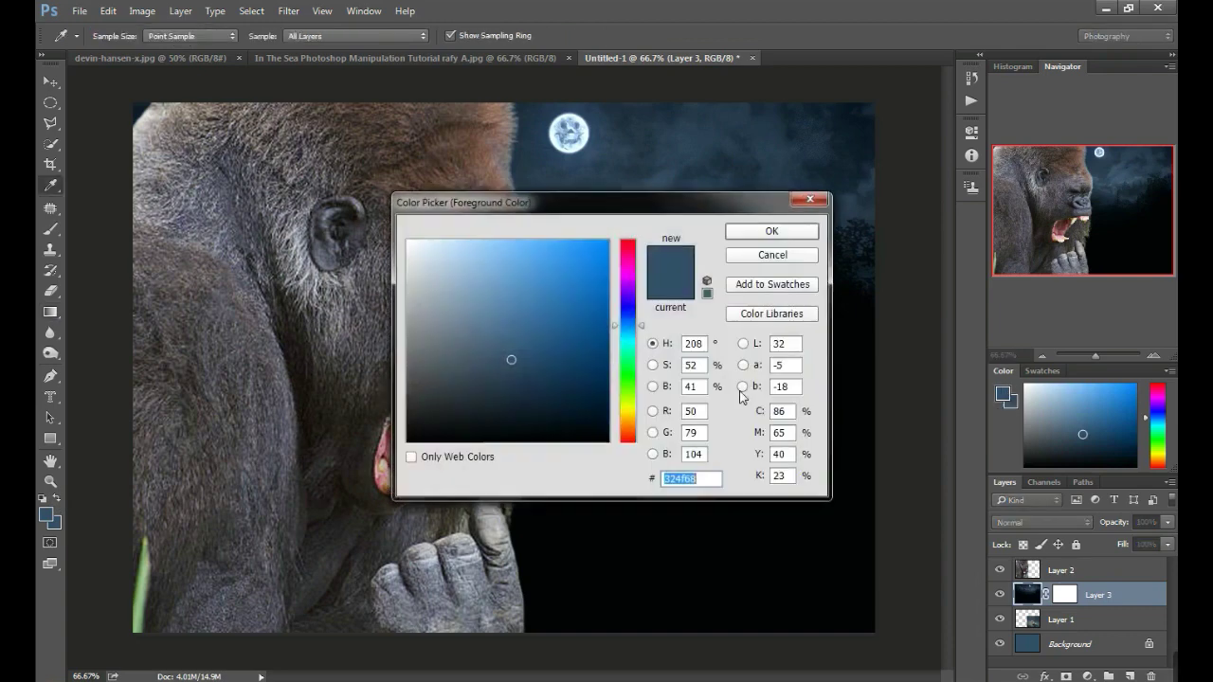
left_click_drag(509, 357, 314, 474)
left_click(791, 232)
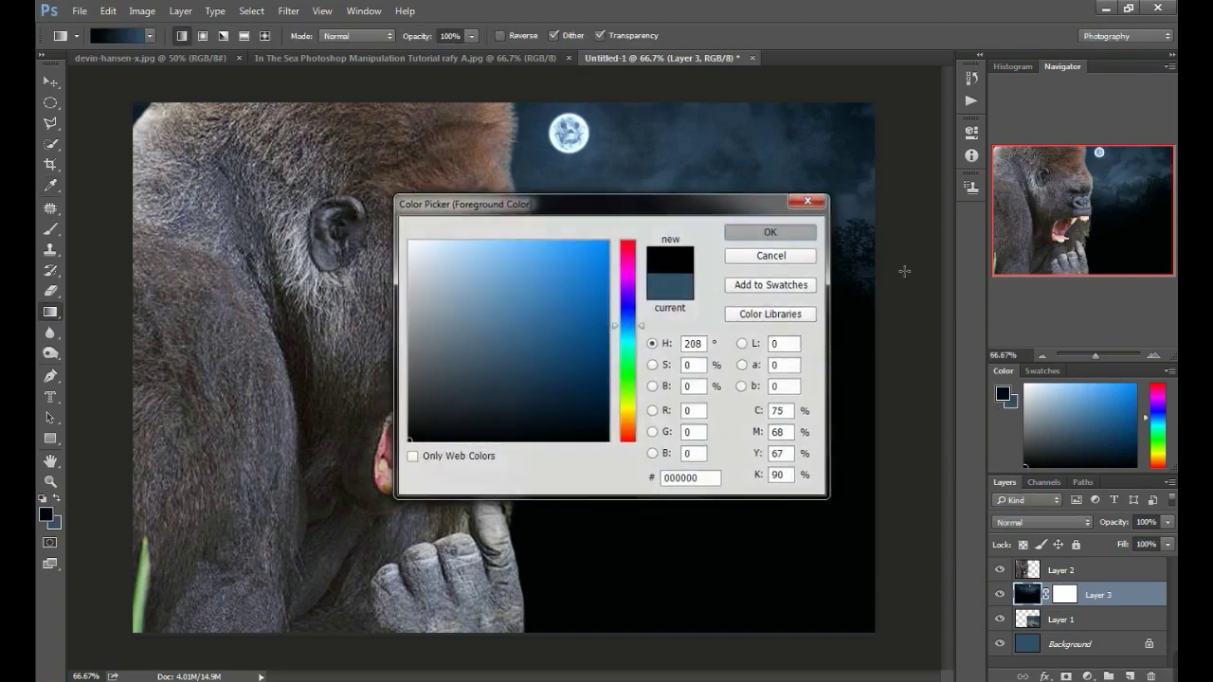
double_click(1014, 404)
left_click_drag(582, 299, 406, 240)
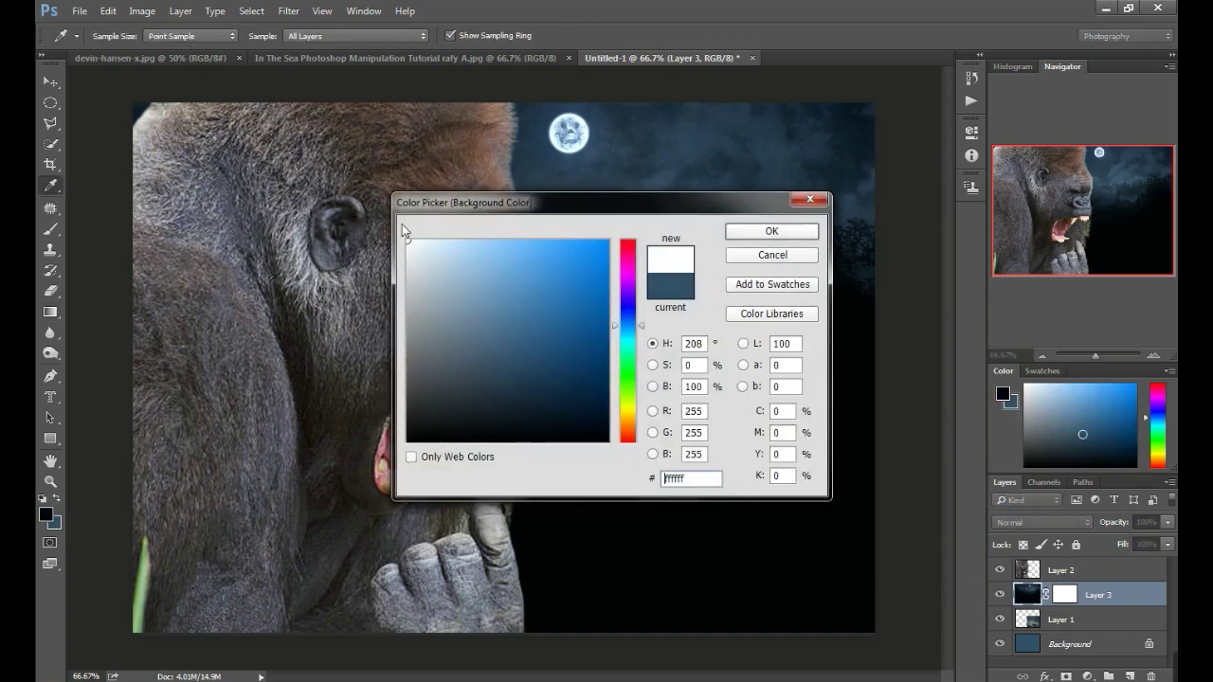
left_click(772, 231)
Try vertical gradients over the sky and on Layer 3's mask, undoing both
key("g")
left_click_drag(617, 455, 616, 304)
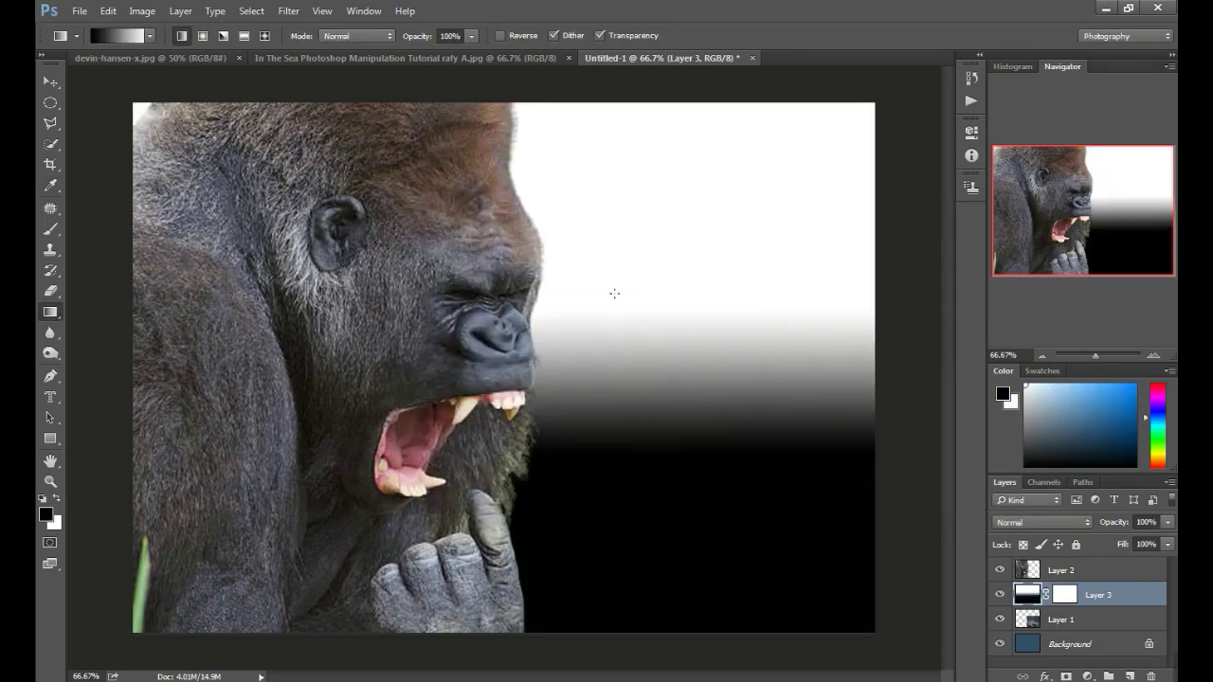
key("ctrl+z")
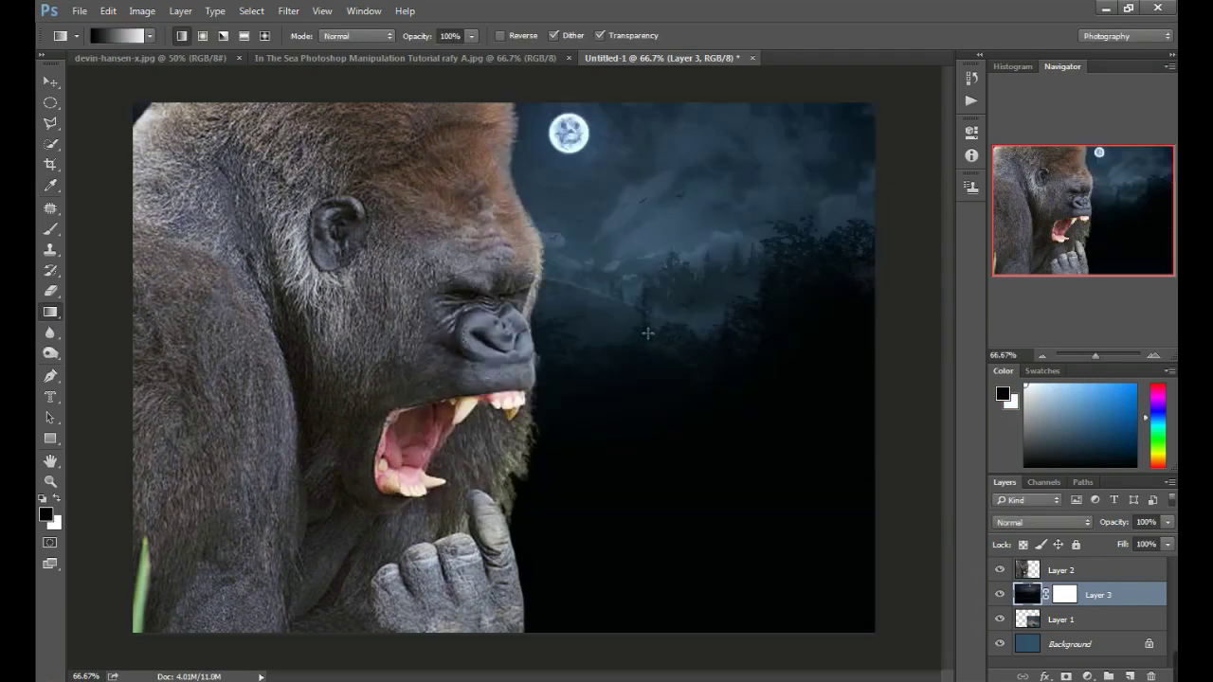
left_click(1065, 595)
key("x")
left_click_drag(624, 428, 621, 305)
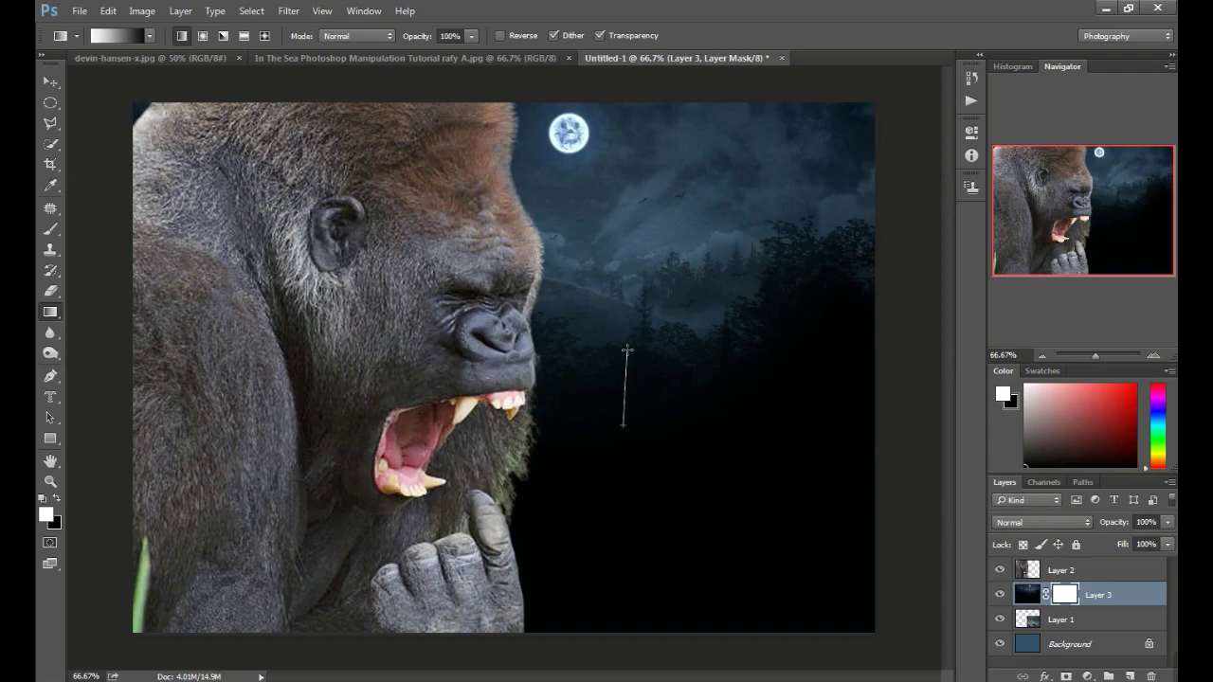
key("ctrl+z")
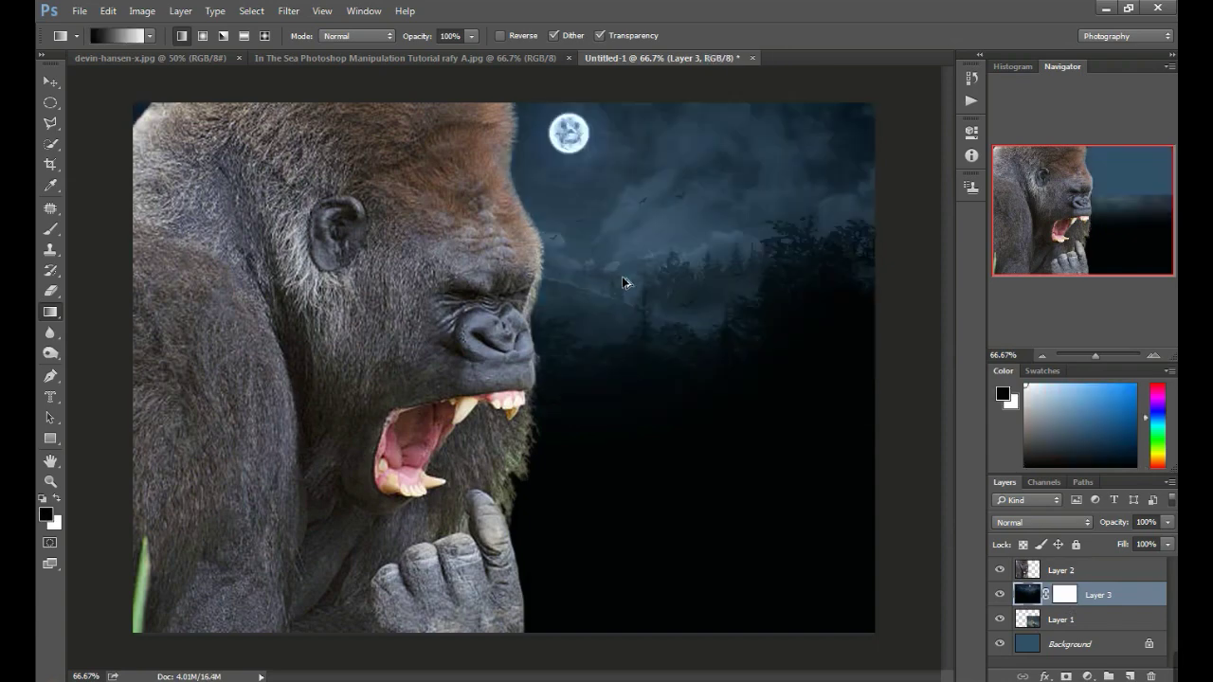
Drag a vertical gradient on Layer 3's mask to fade the sky into the sea scene
left_click(1069, 595)
key("x")
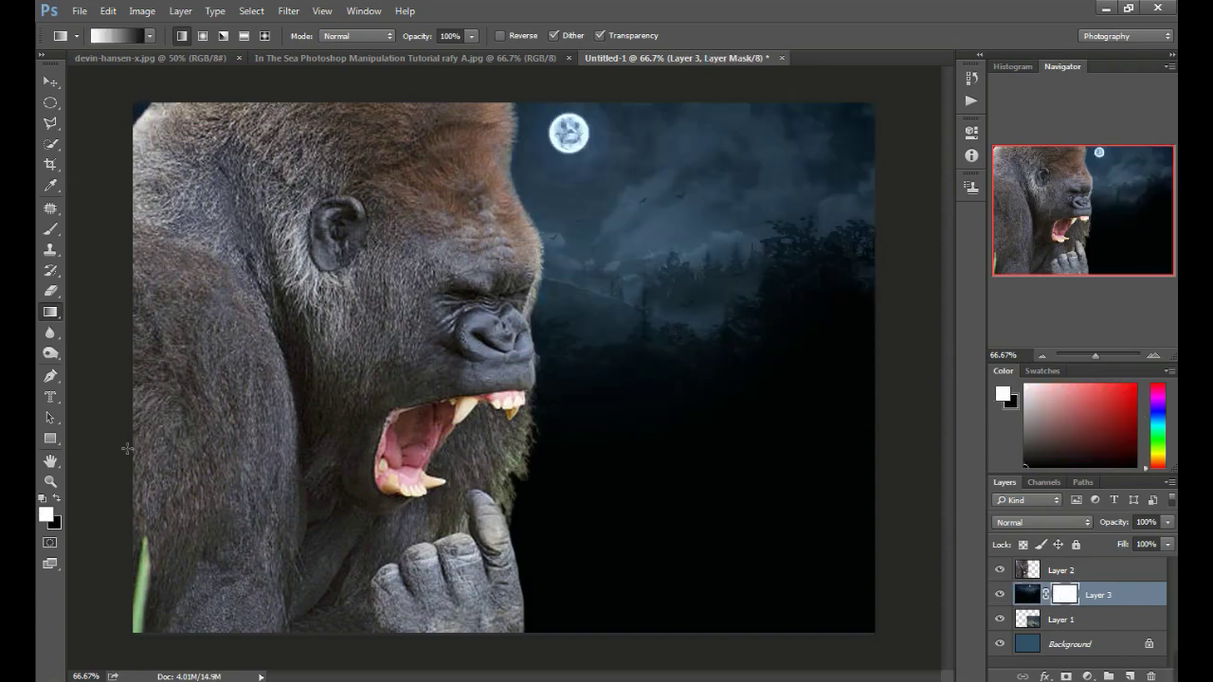
left_click(57, 497)
left_click_drag(642, 396, 640, 211)
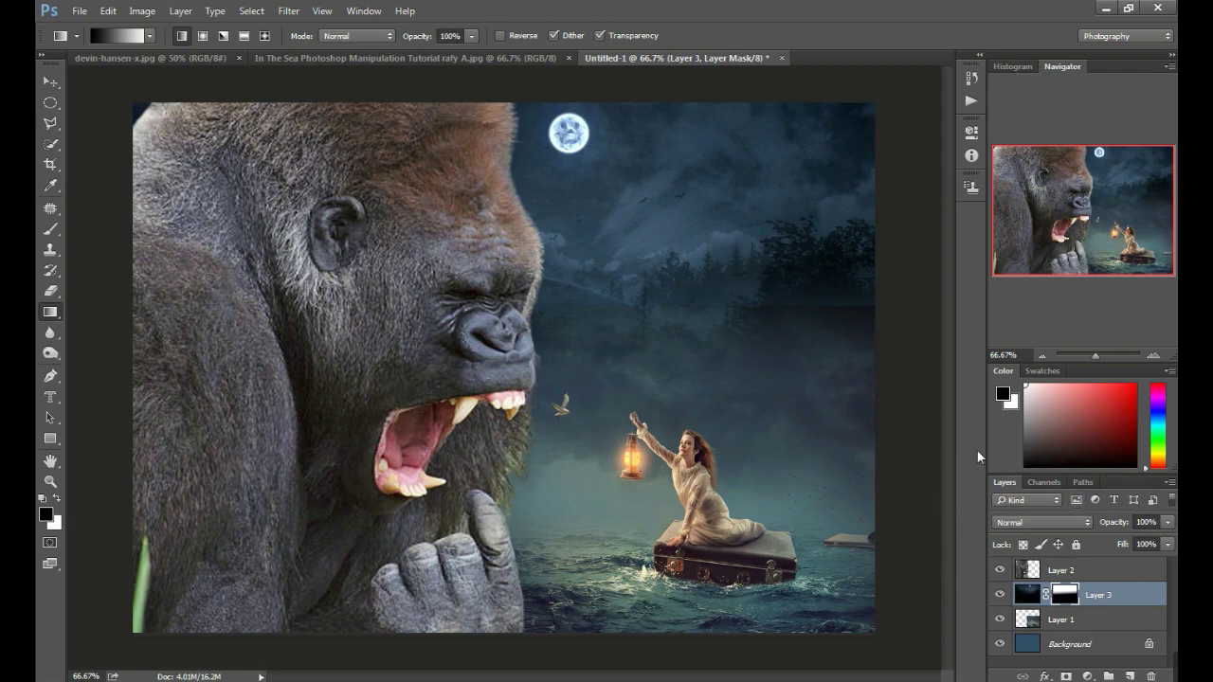
Mask Layer 1 and drag short vertical gradients blending its top edge and fog into the sky
left_click(1028, 622)
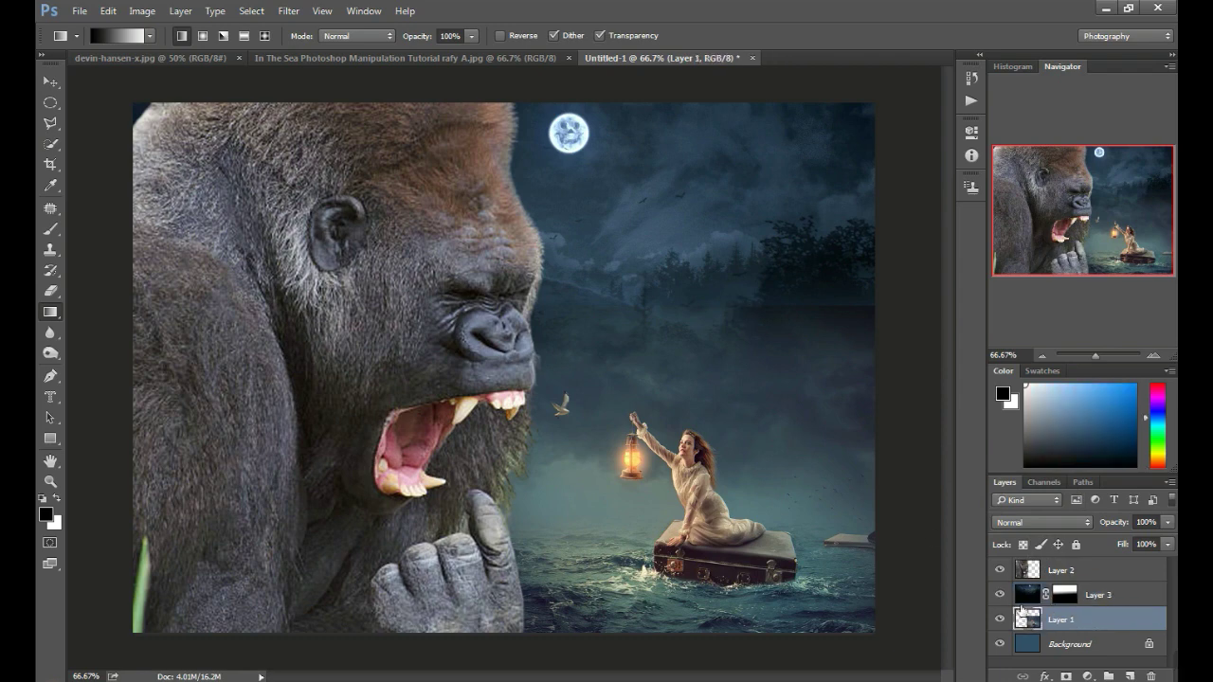
left_click(1065, 677)
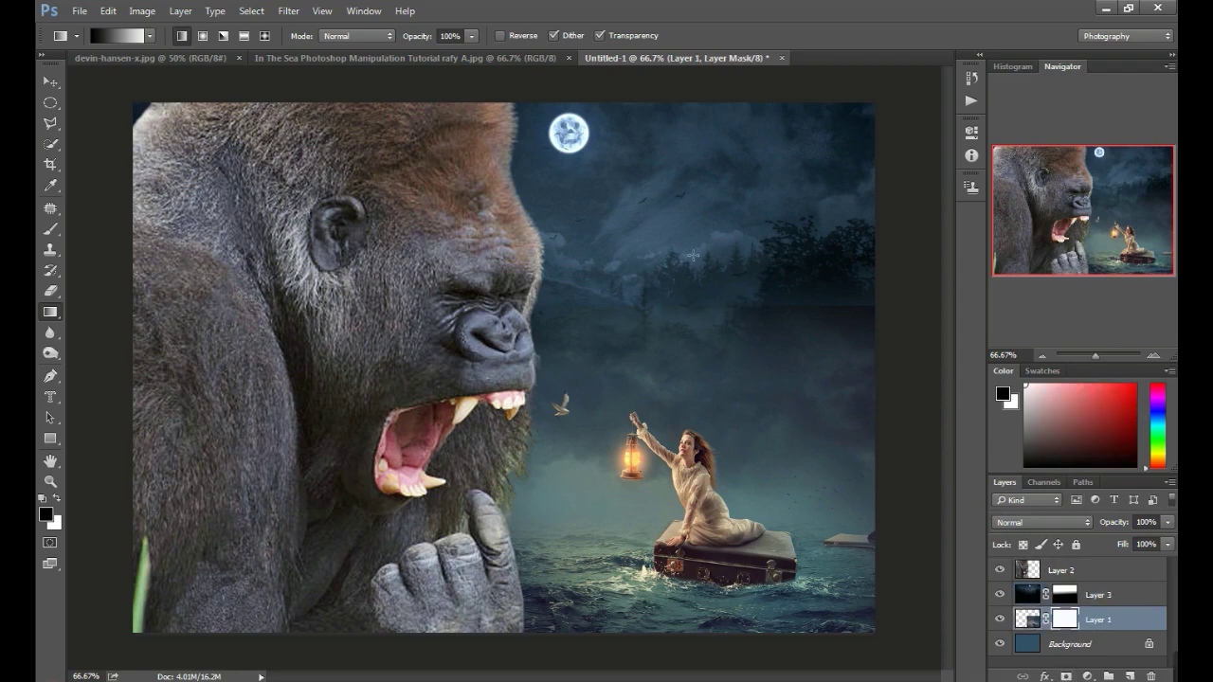
mouse_move(697, 240)
left_mouse_down()
mouse_move(696, 363)
mouse_move(656, 407)
left_mouse_up()
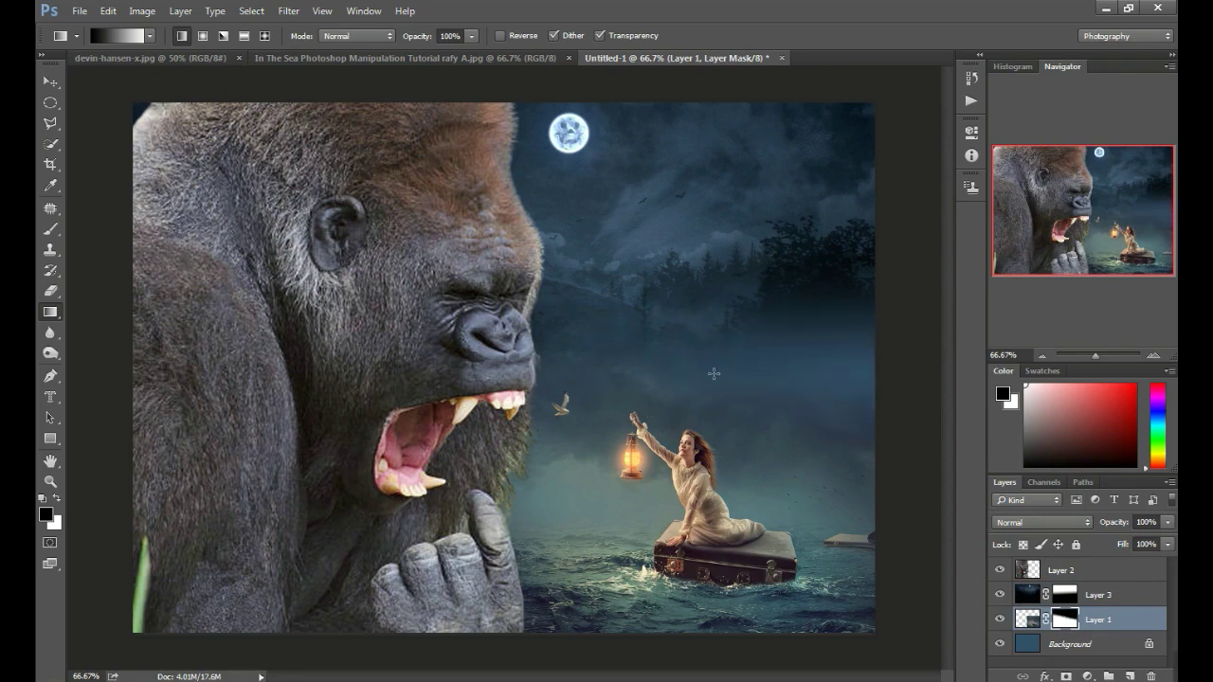
left_click_drag(637, 334, 637, 379)
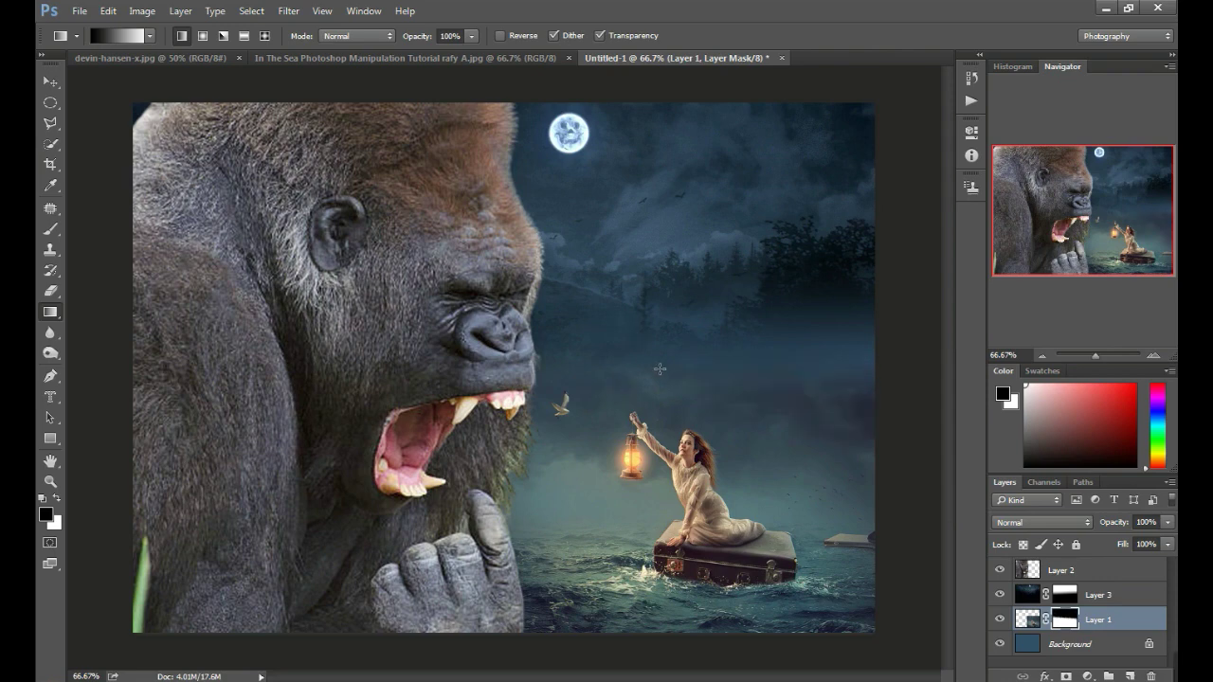
left_click_drag(722, 431, 747, 408)
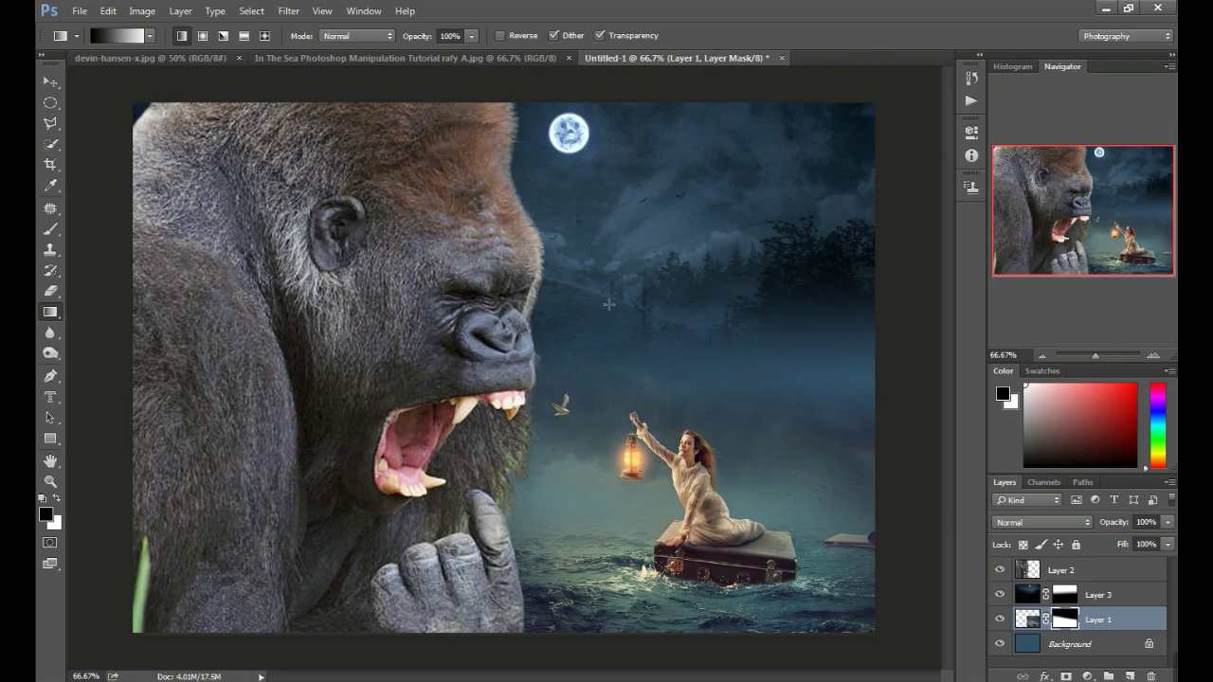
Crop the left edge slightly inward to trim the stray green blade
left_click(50, 165)
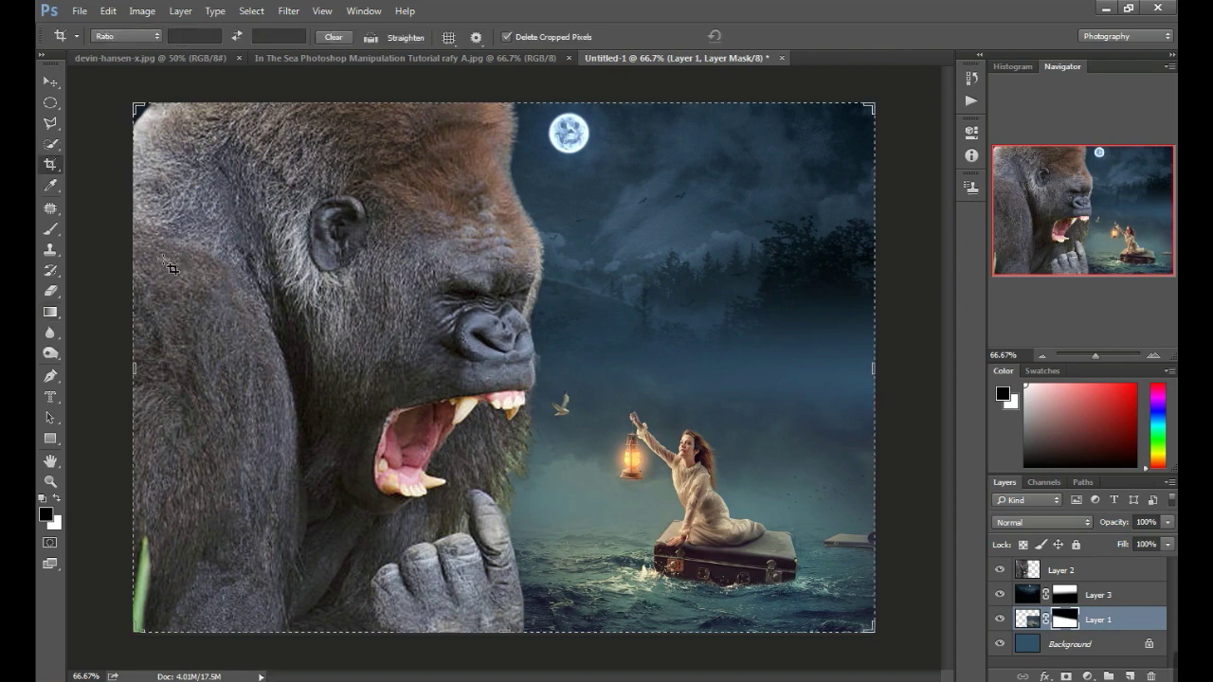
left_click_drag(126, 264, 136, 265)
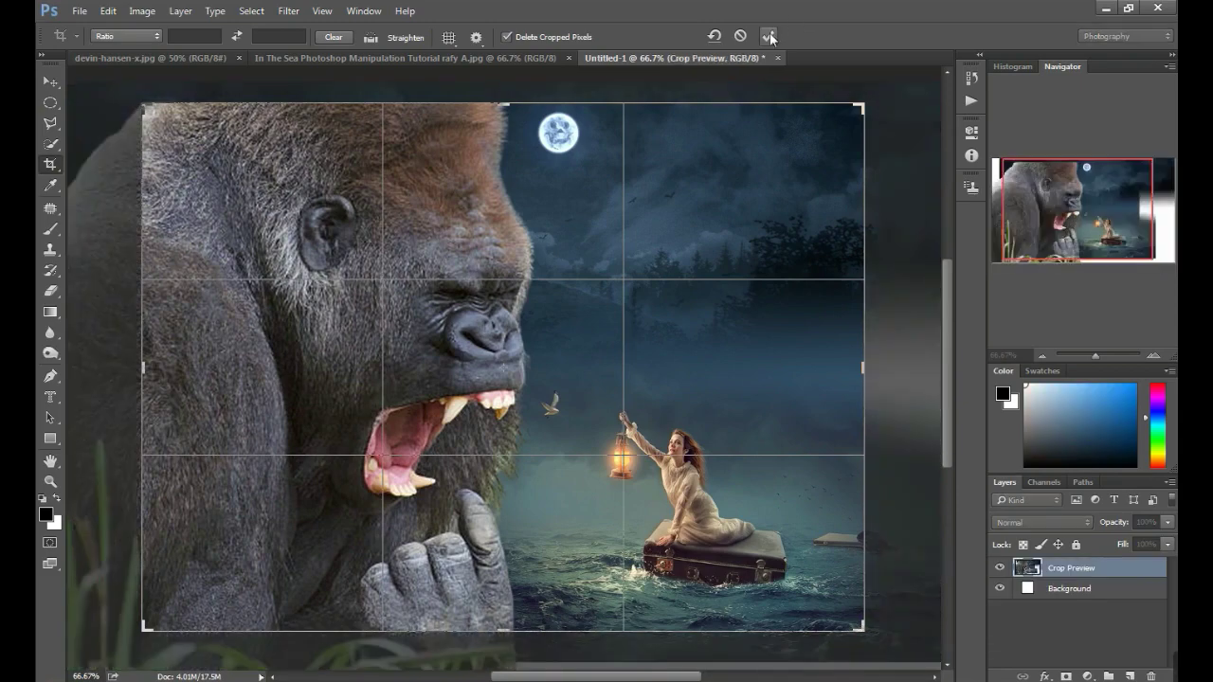
left_click(768, 35)
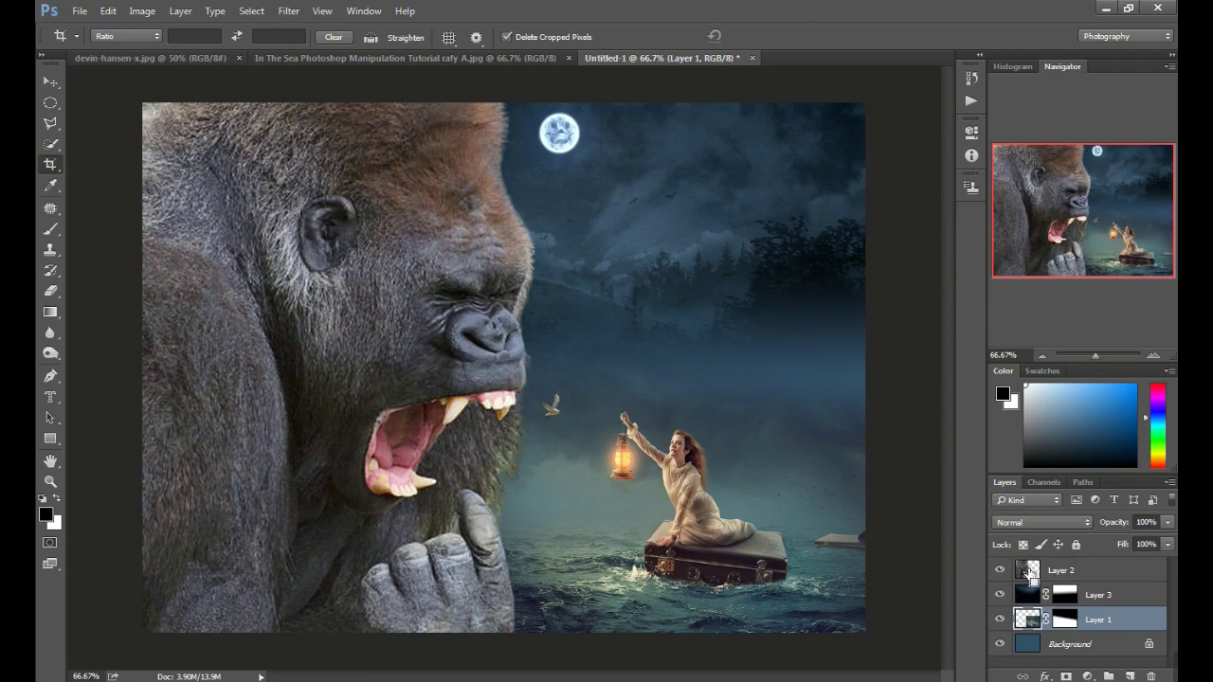
Load the gorilla's outline and apply a slight Camera Raw temperature cooling
left_click(1030, 572, "ctrl")
left_click(284, 11)
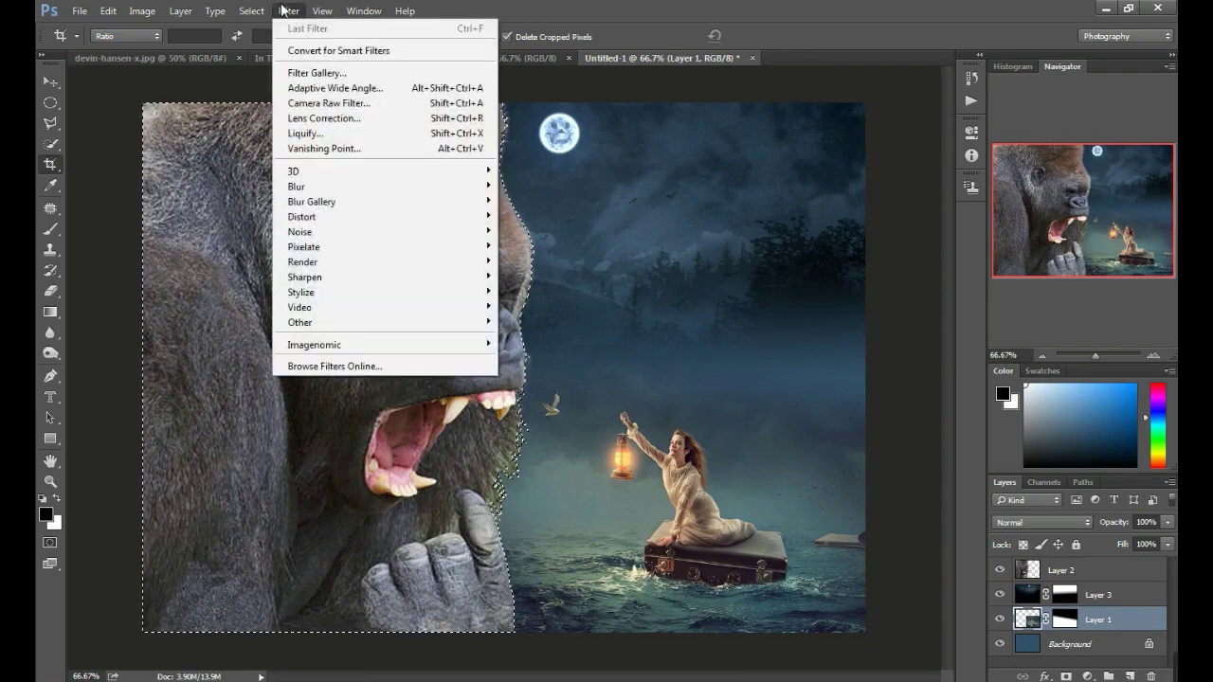
left_click(327, 103)
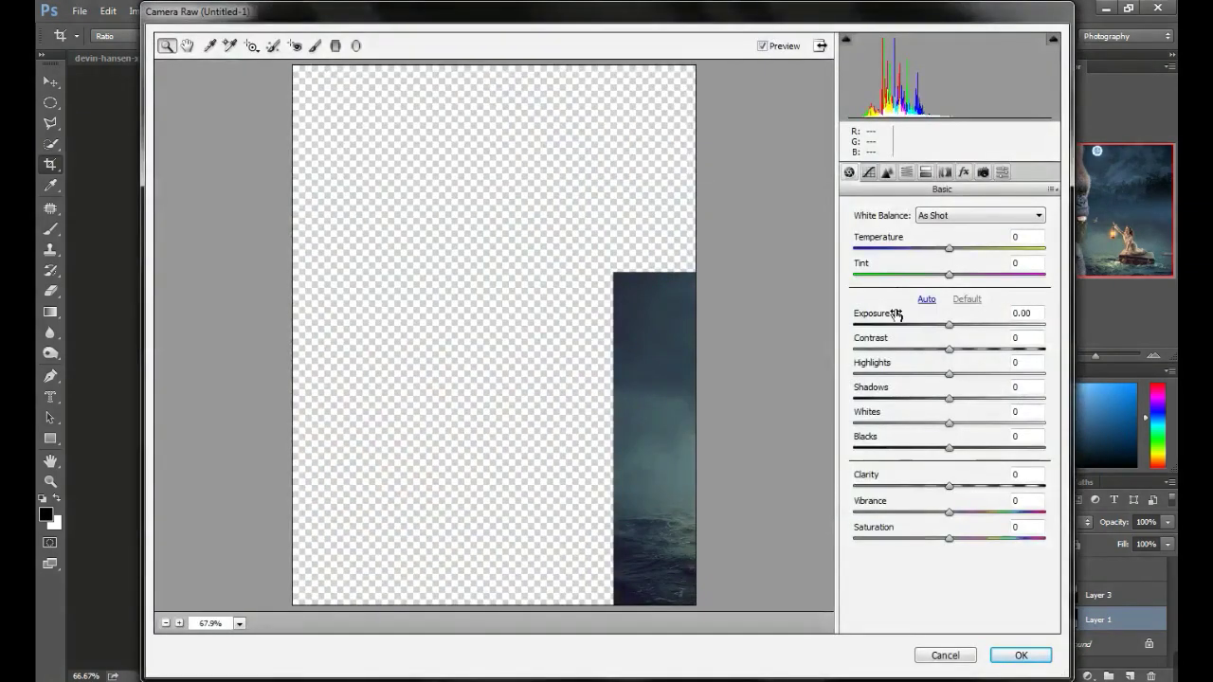
left_click_drag(948, 250, 935, 251)
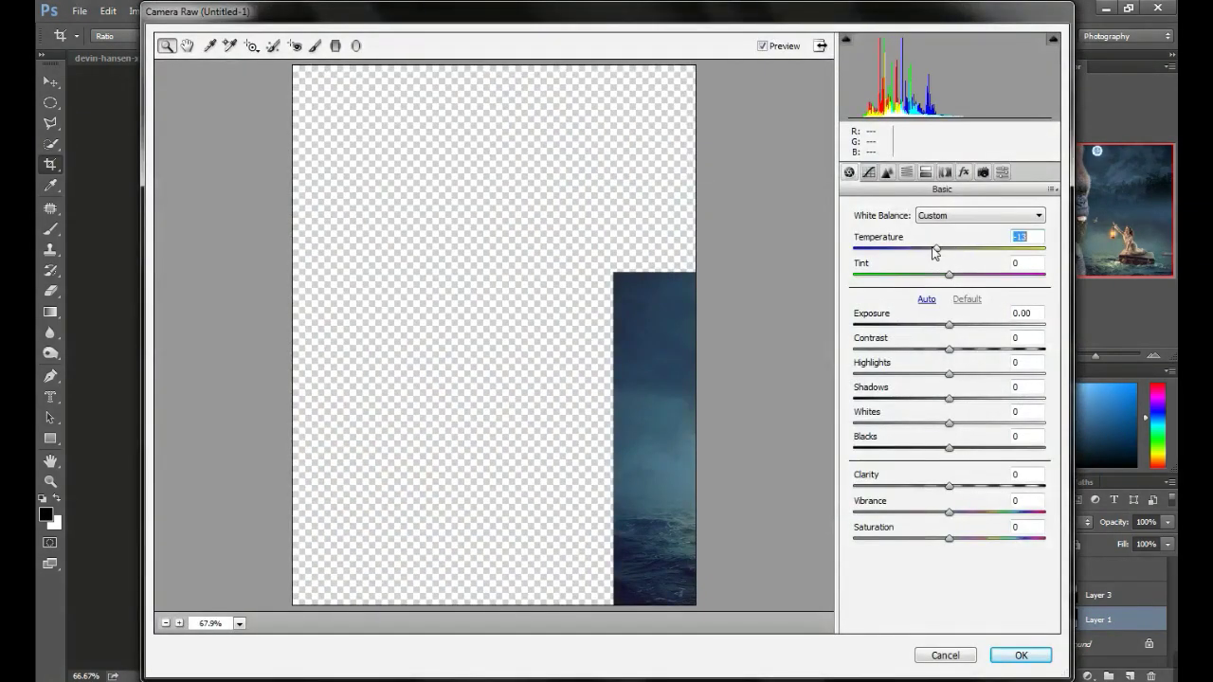
left_click(1011, 655)
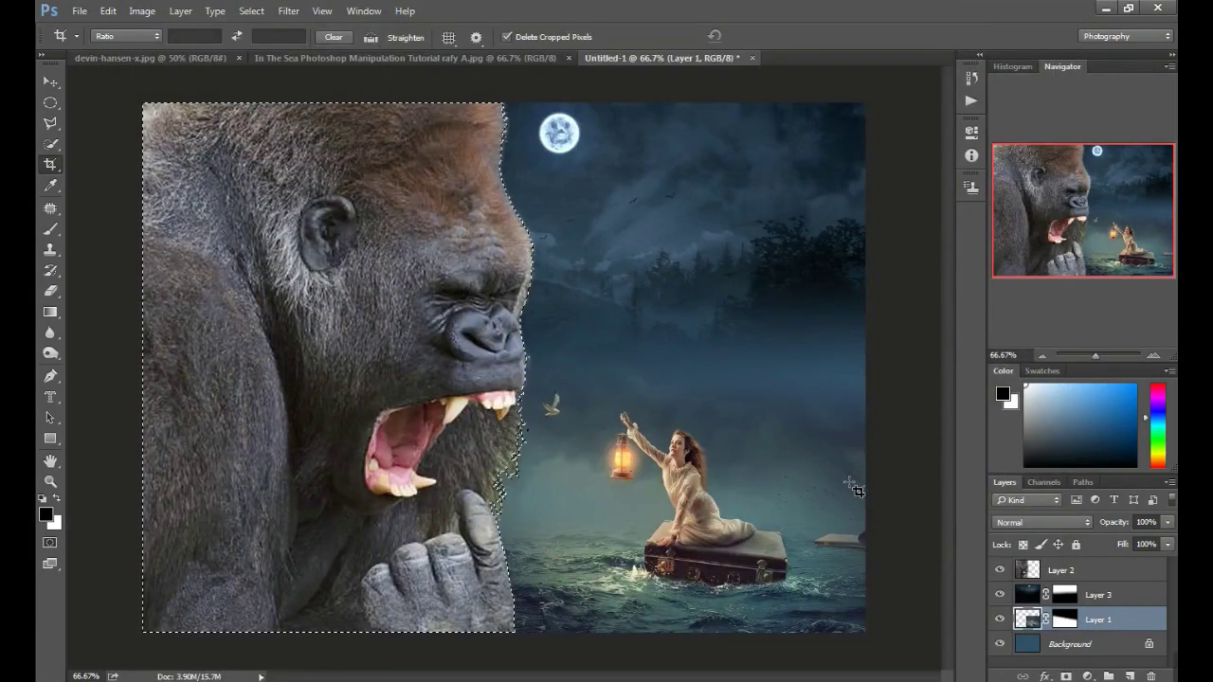
Reload Layer 2's selection and cool it further to bluish in Camera Raw
key("ctrl")
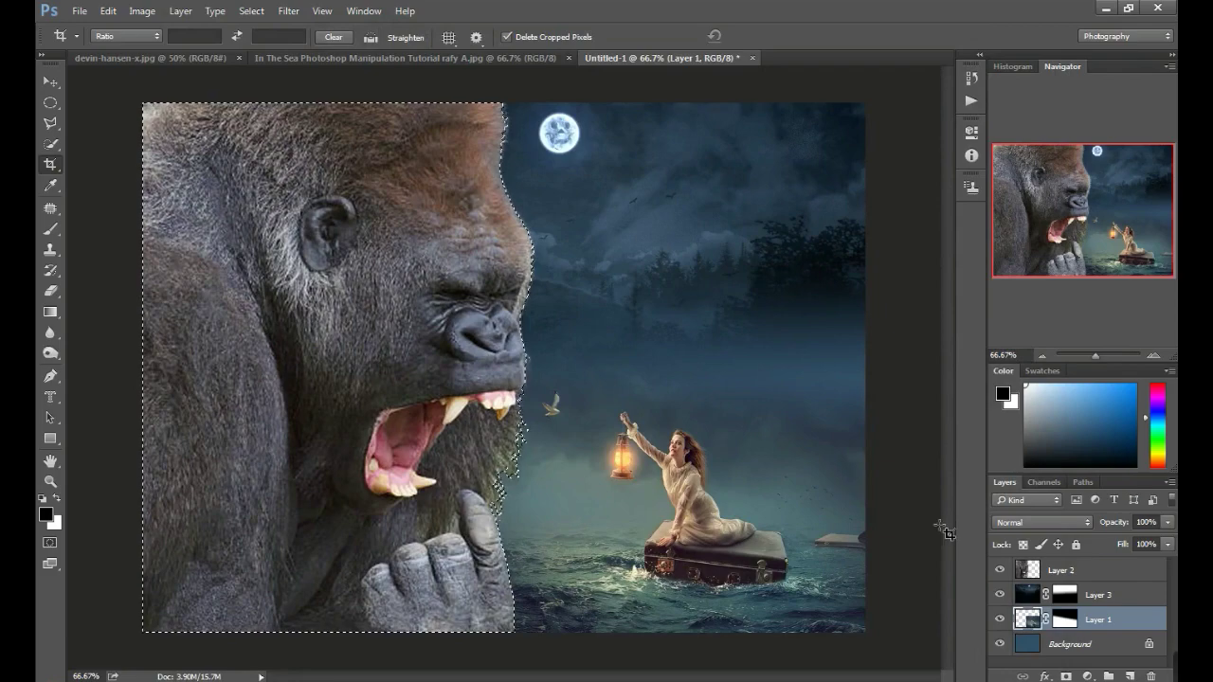
left_click(1038, 570)
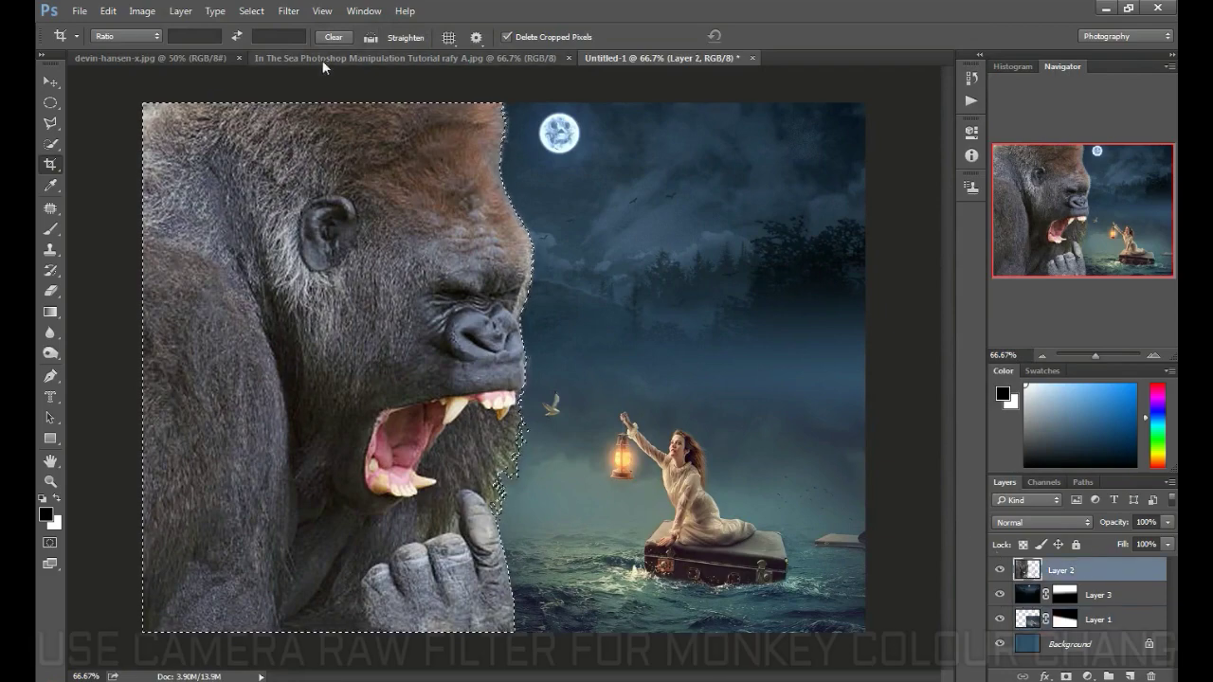
left_click(289, 11)
left_click(327, 102)
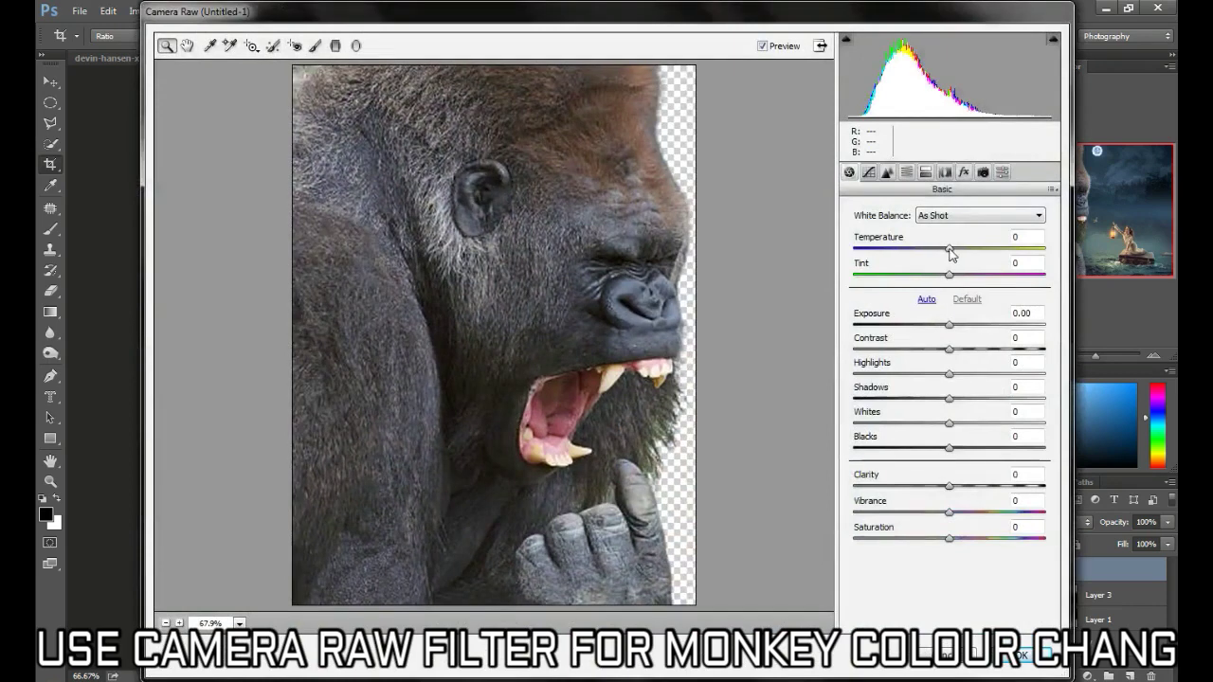
left_click_drag(948, 248, 934, 252)
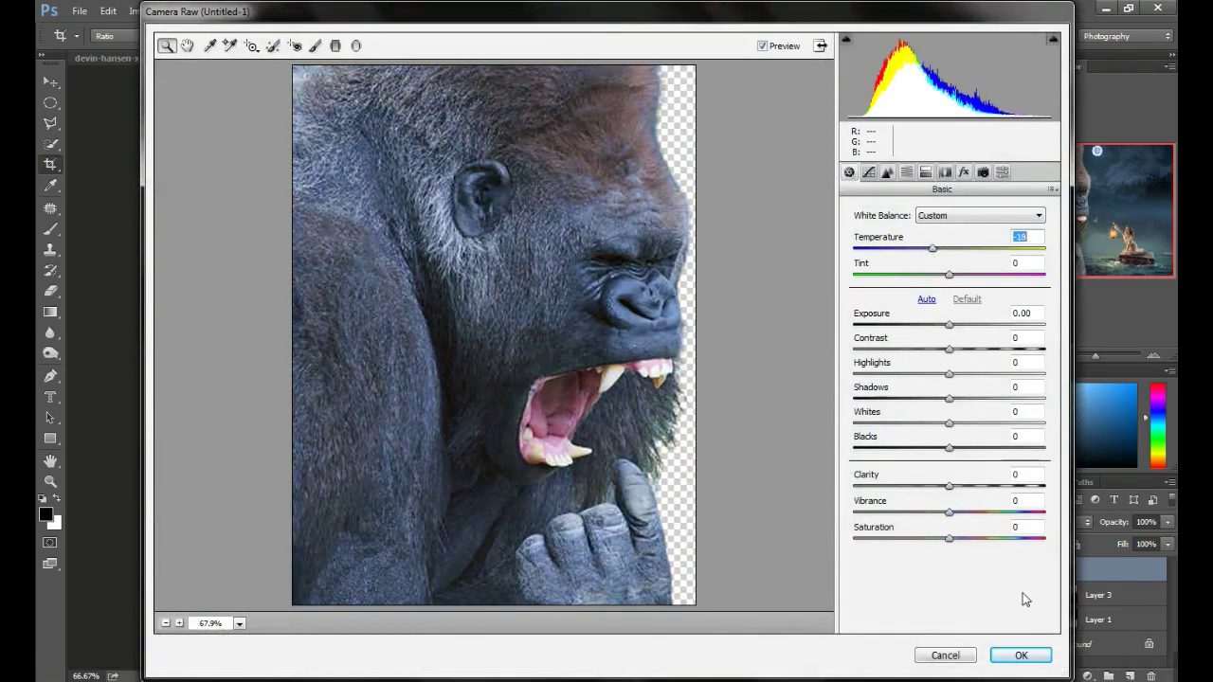
left_click(1019, 655)
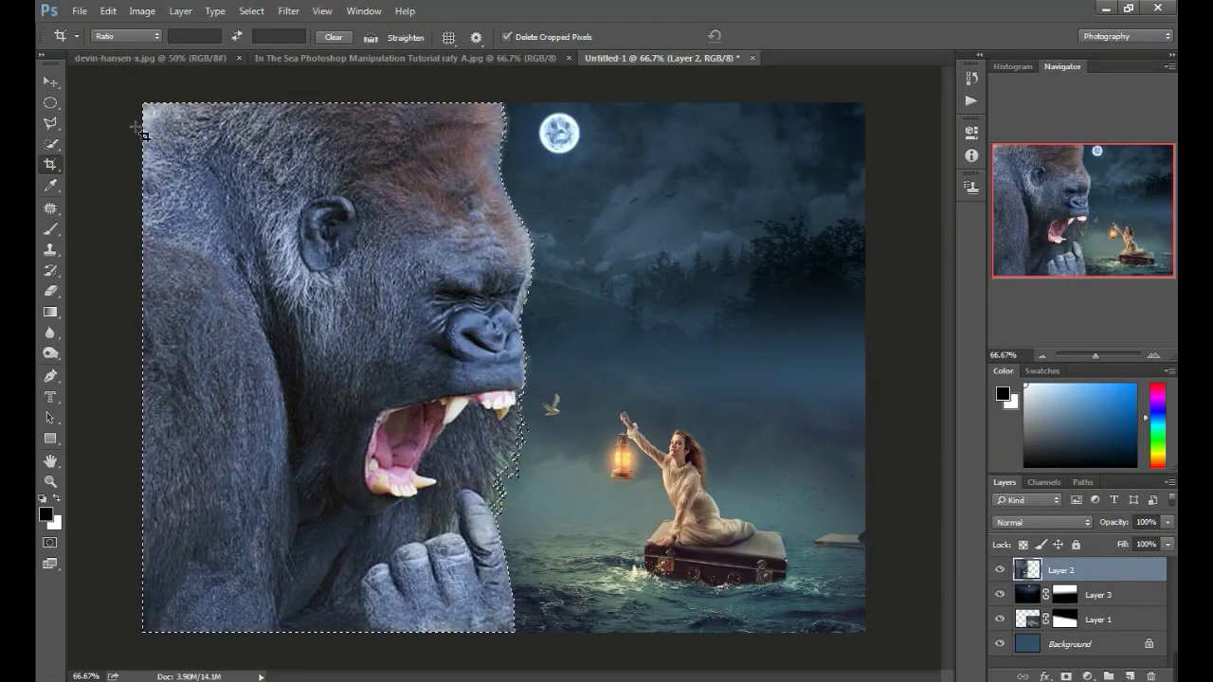
Deselect the selection around the gorilla
left_click(50, 123)
right_click(573, 195)
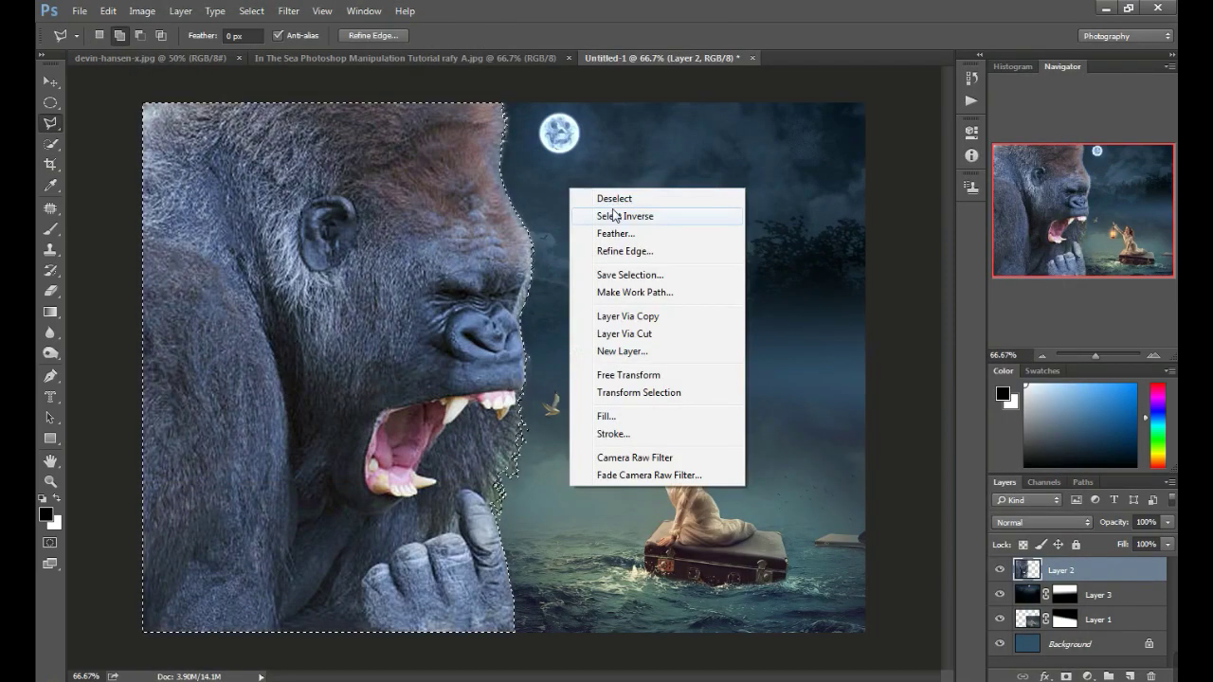
left_click(606, 197)
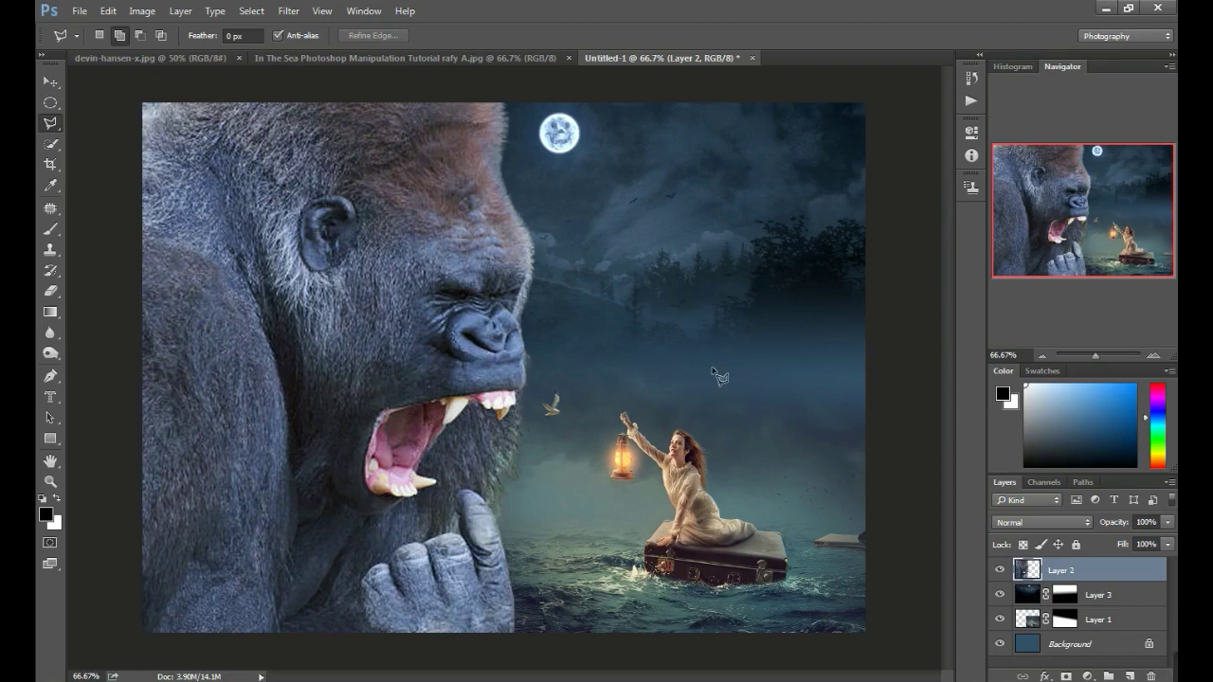
Close the In The Sea image, cancelling the accidental close of the composite
left_click(507, 59)
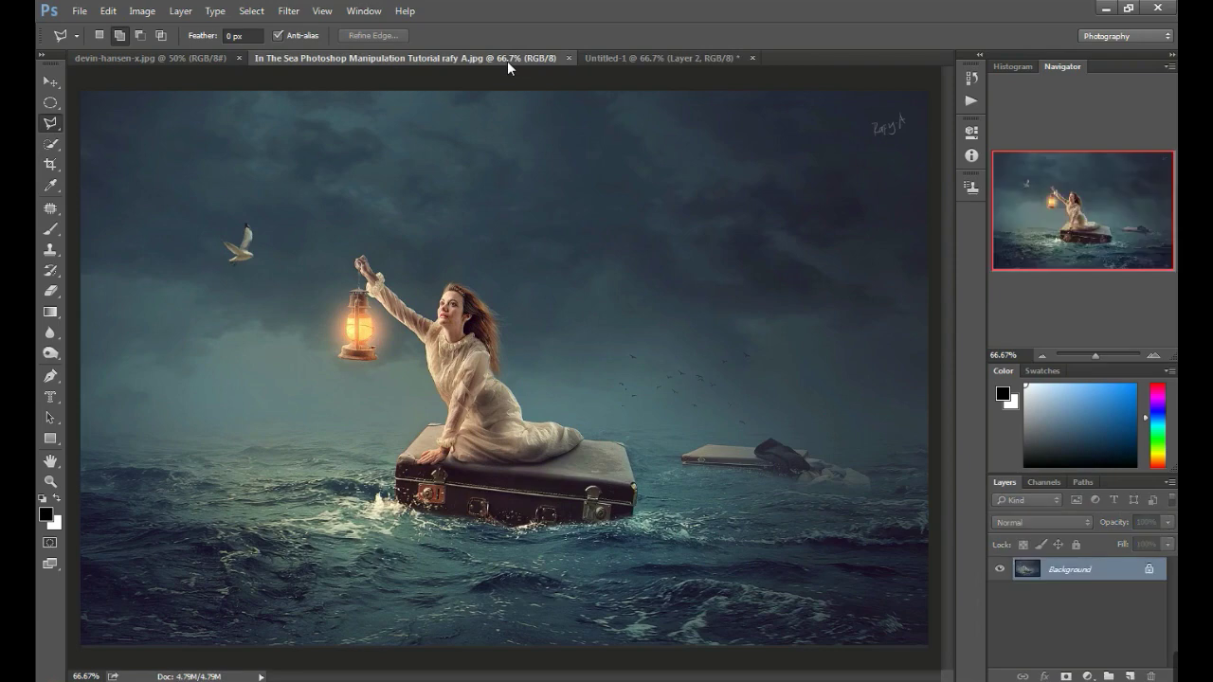
left_click(753, 58)
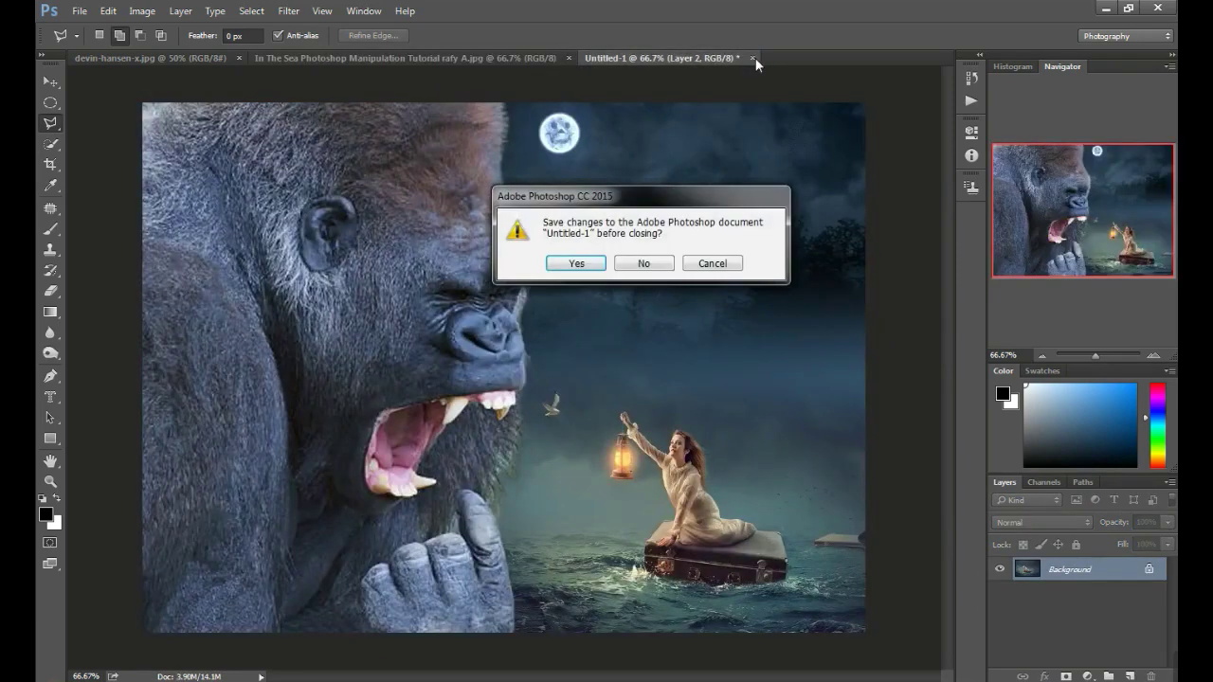
left_click(729, 265)
left_click(505, 57)
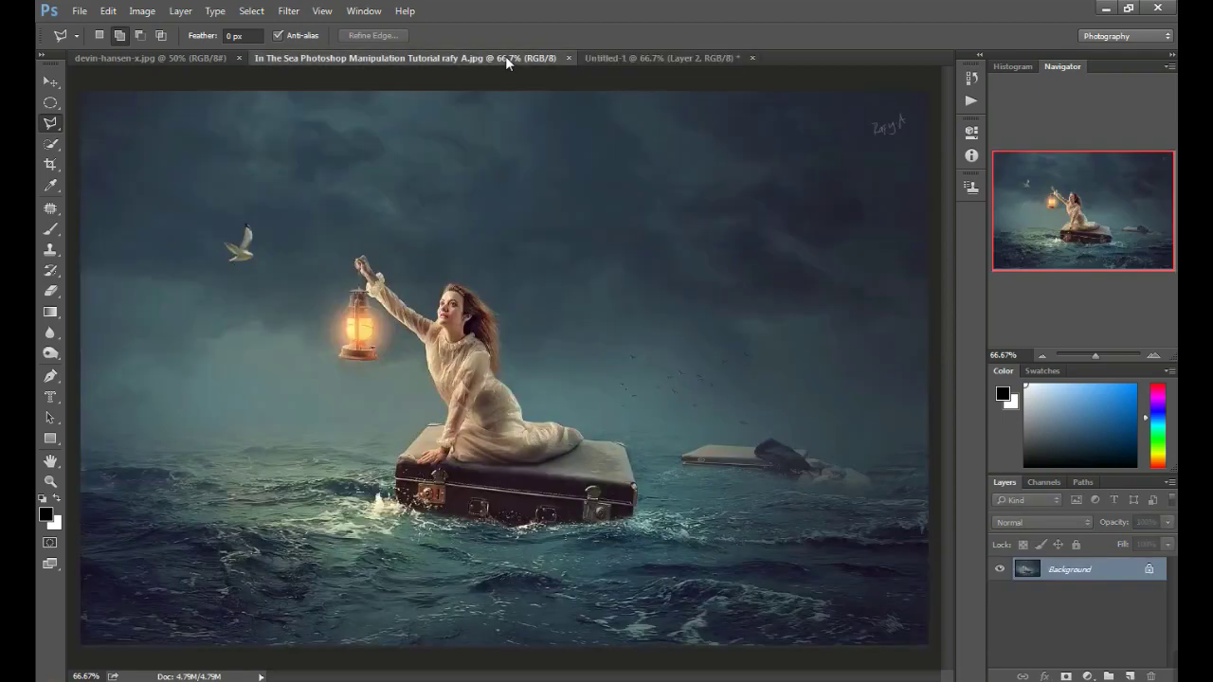
left_click(570, 57)
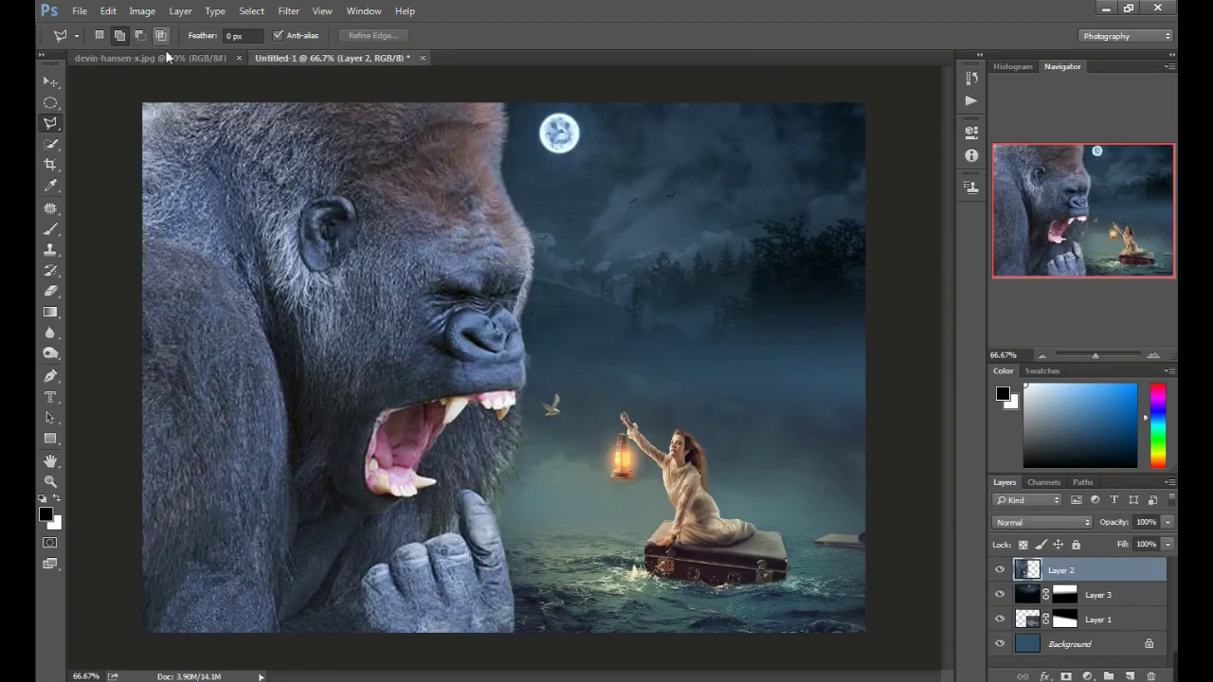
left_click(81, 11)
Open the rain PNG and drag it into Untitled-1 as Layer 4
left_click(96, 43)
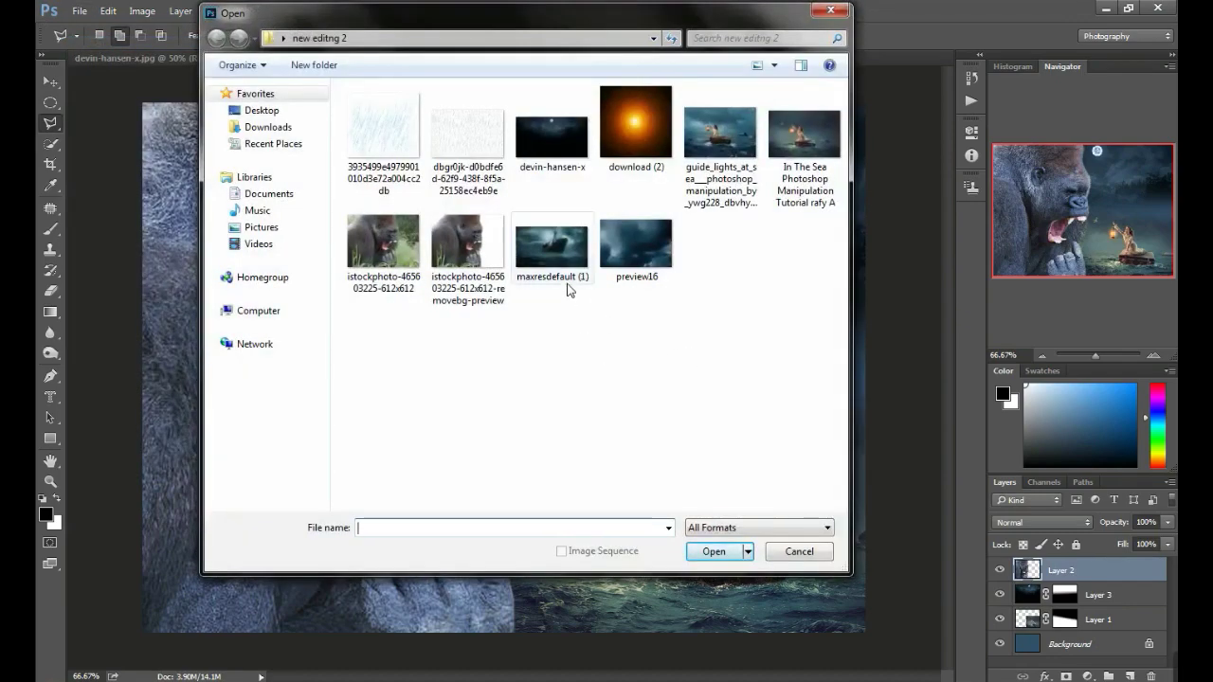
double_click(381, 140)
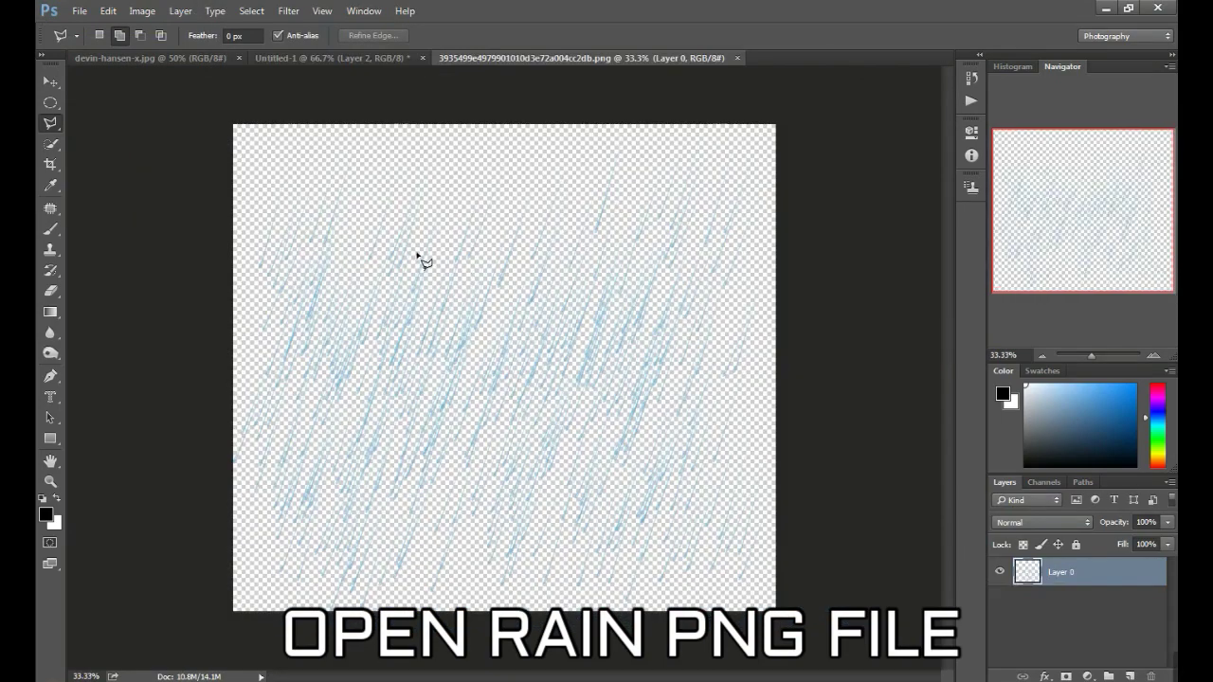
left_click(50, 83)
left_click_drag(572, 361, 209, 65)
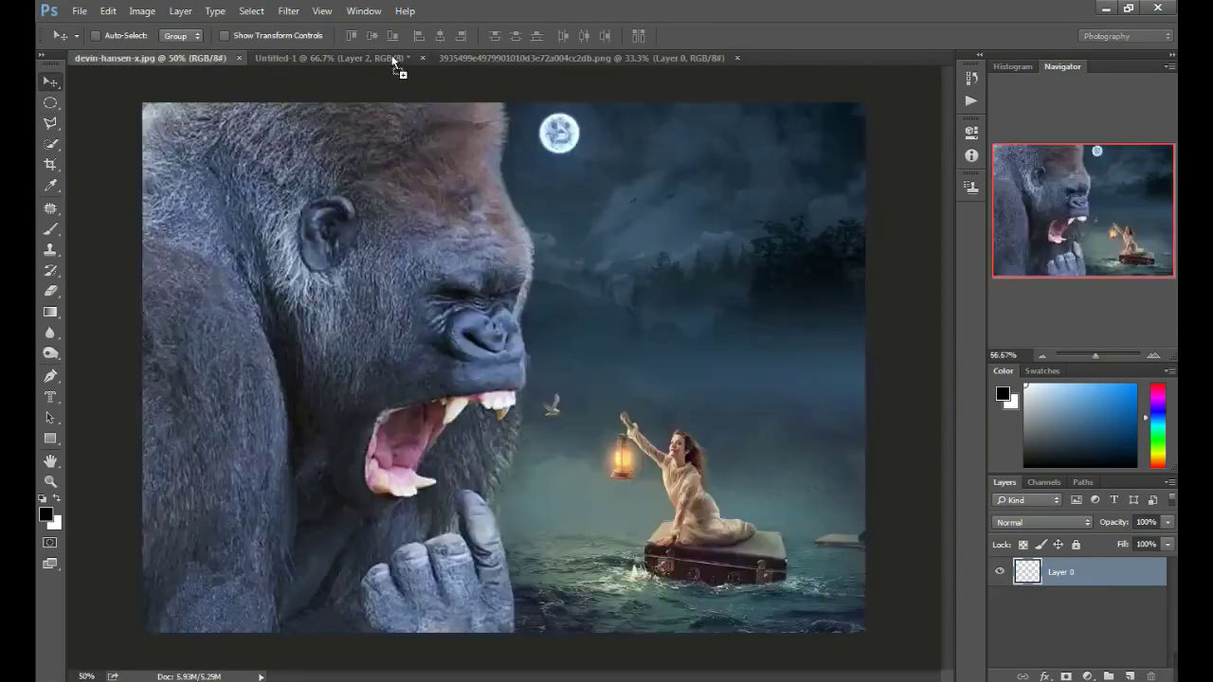
left_click_drag(210, 64, 653, 240)
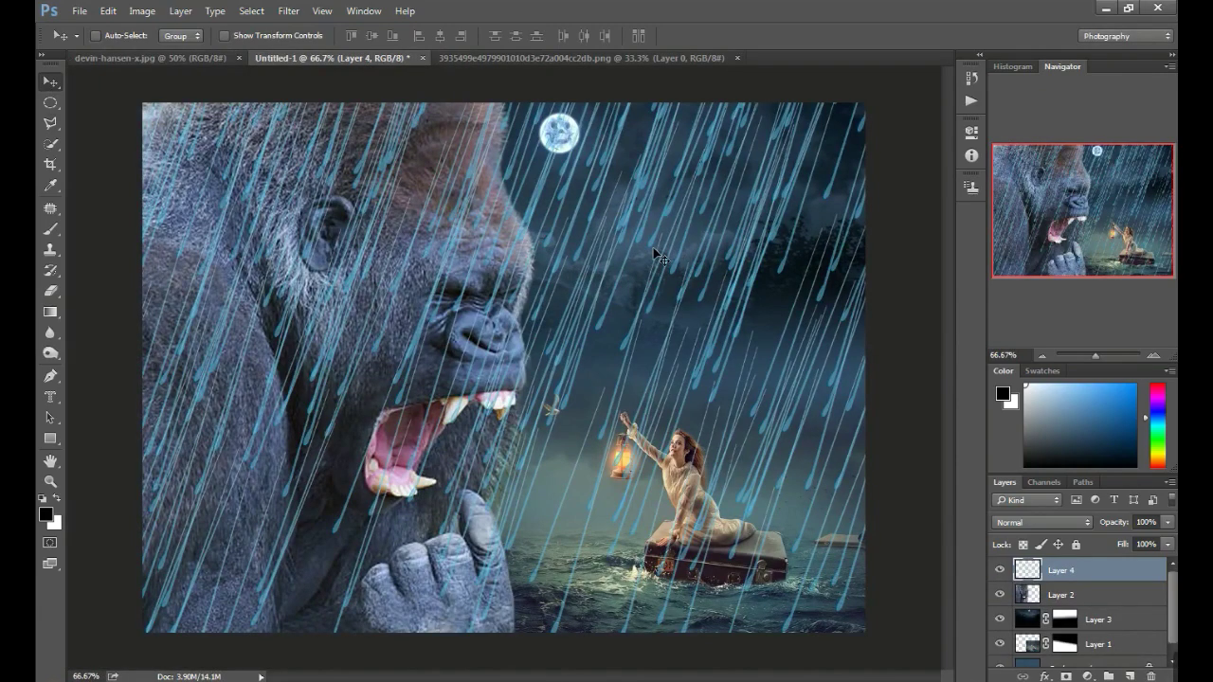
Free-transform the rain Layer 4 down to about 64% × 40% to fit the composite
key("ctrl+t")
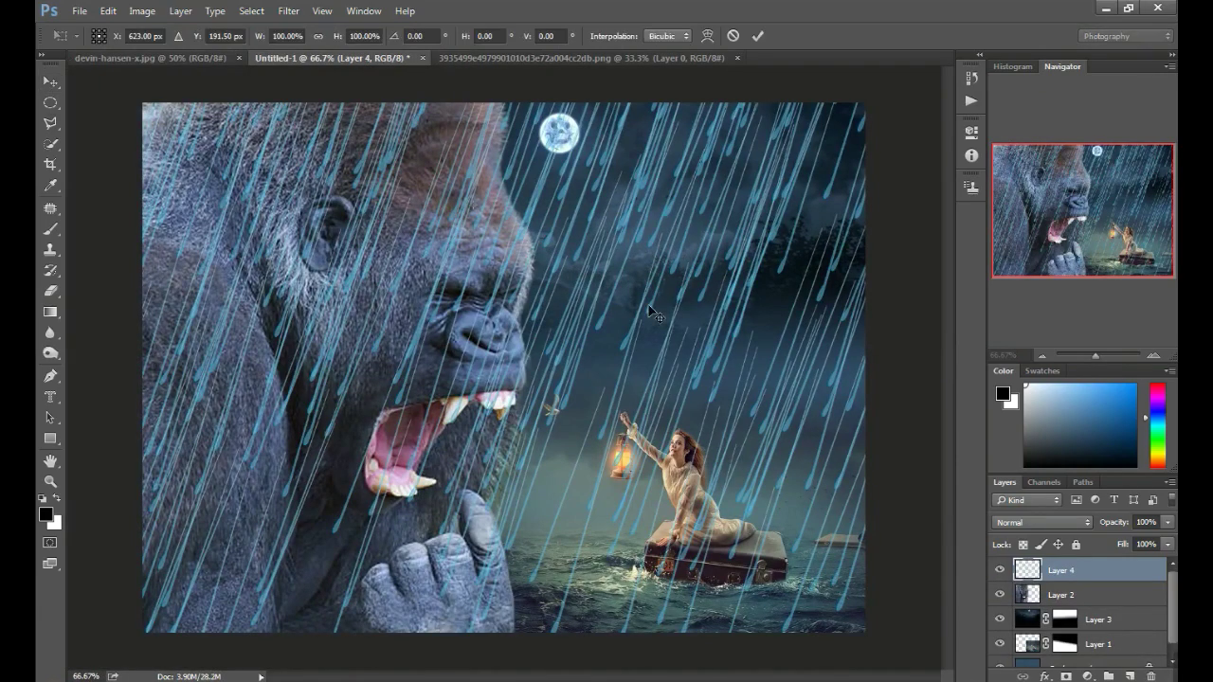
left_click(1092, 357)
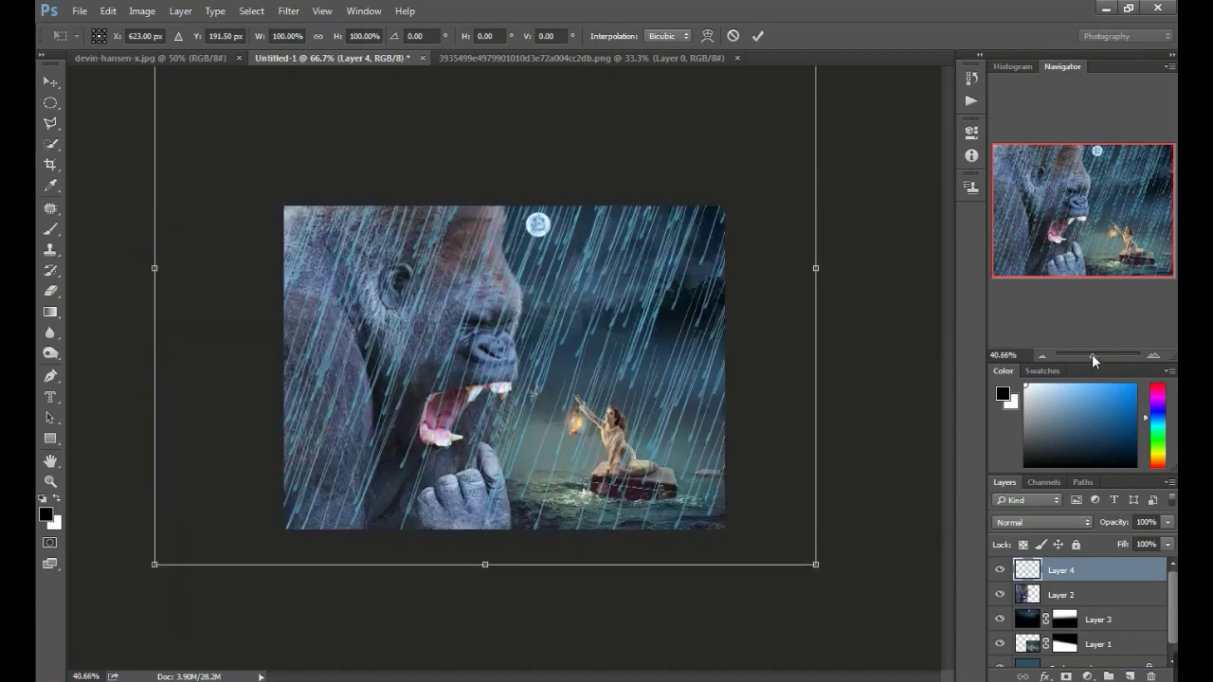
left_click_drag(815, 566, 735, 521)
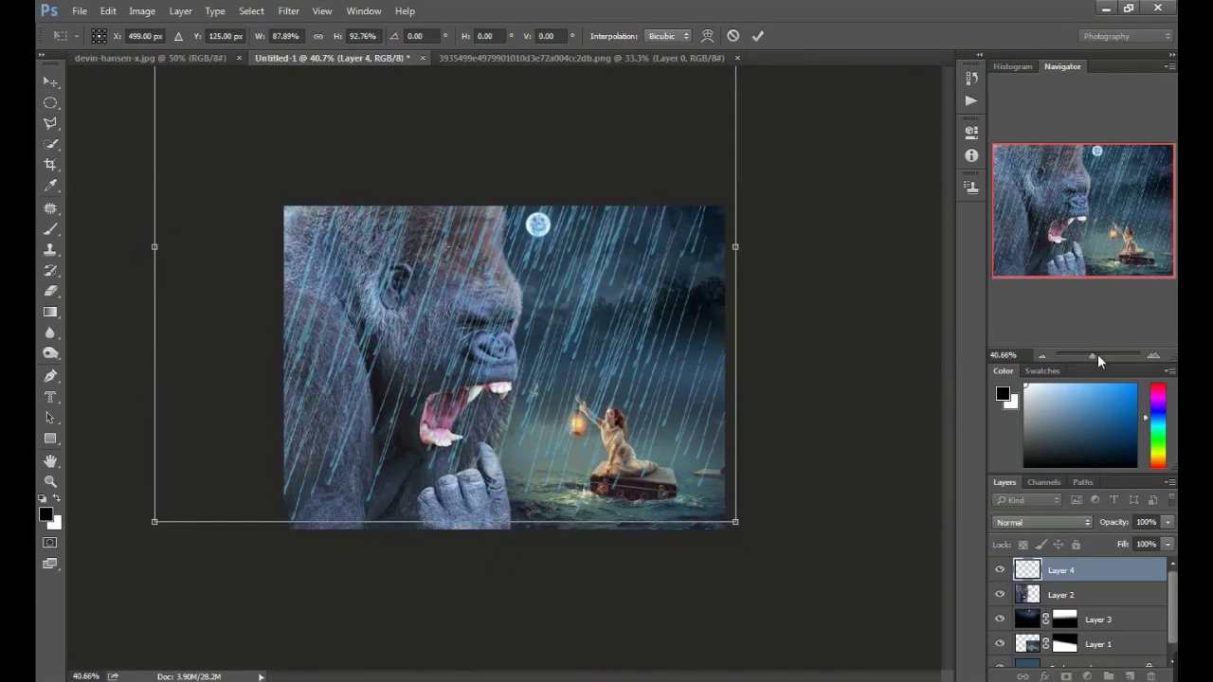
left_click_drag(1095, 354, 1087, 351)
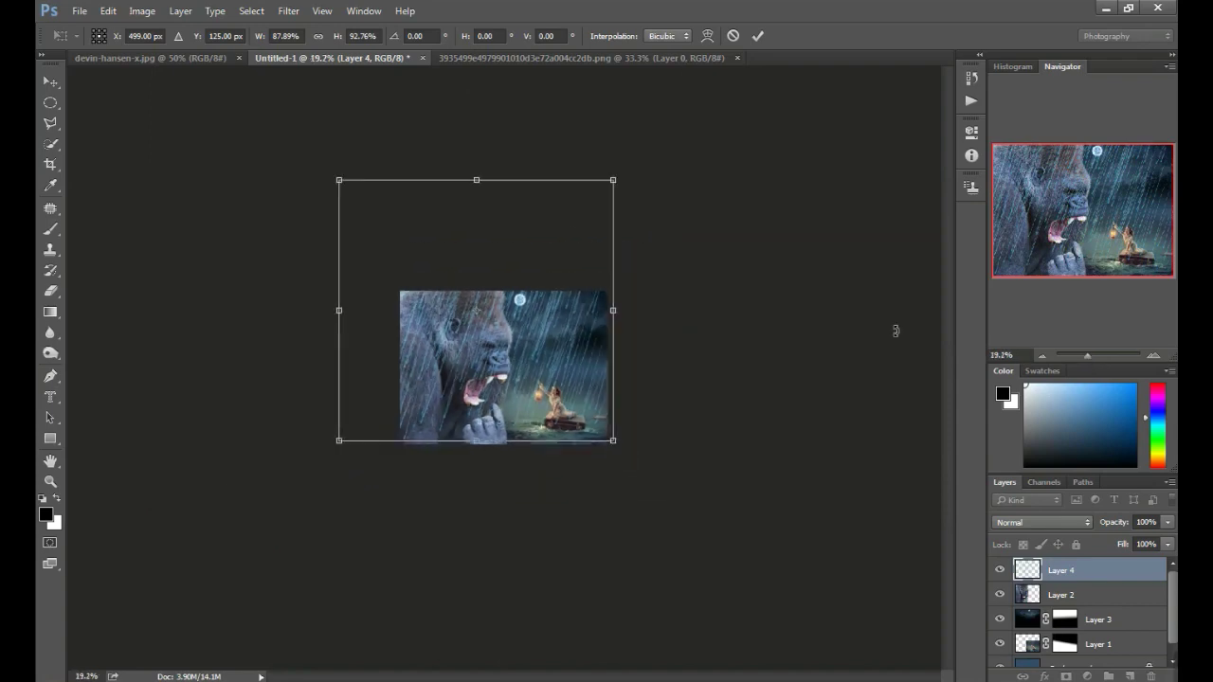
left_click_drag(609, 179, 608, 292)
left_click_drag(1086, 354, 1091, 355)
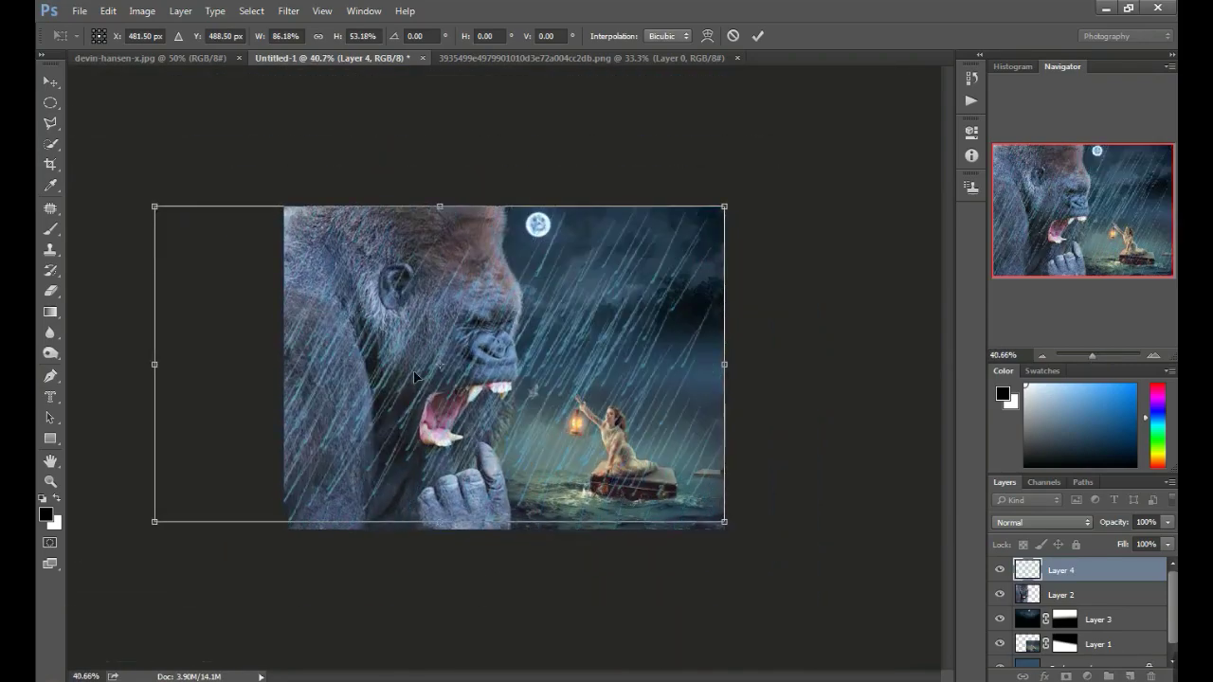
left_click_drag(154, 205, 284, 206)
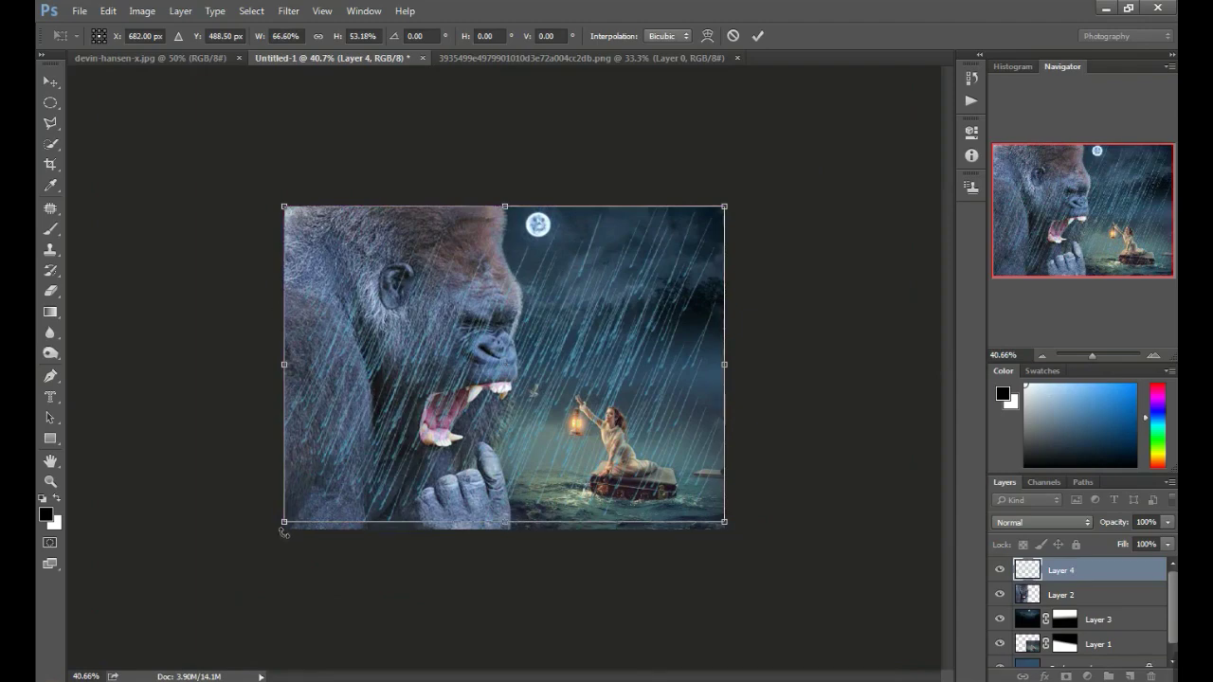
left_click_drag(283, 521, 299, 446)
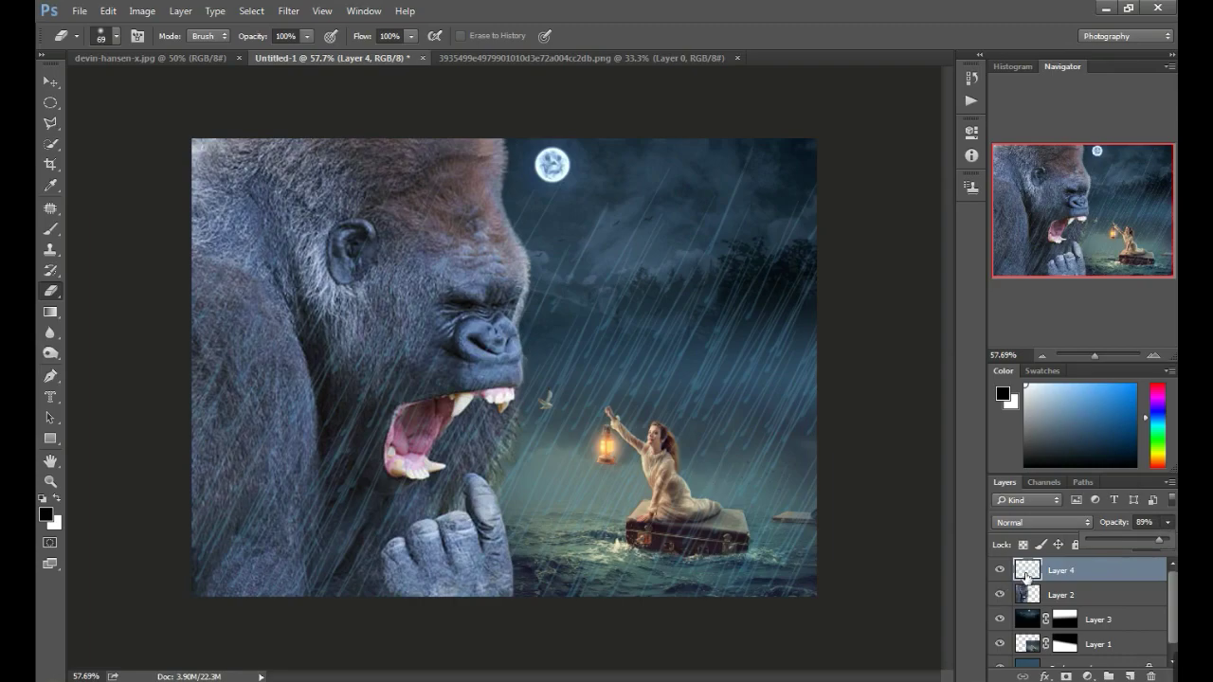
Duplicate the rain to Layer 5, rotate and shift it, and erase streaks over the gorilla's mouth
left_click(1026, 571, "ctrl")
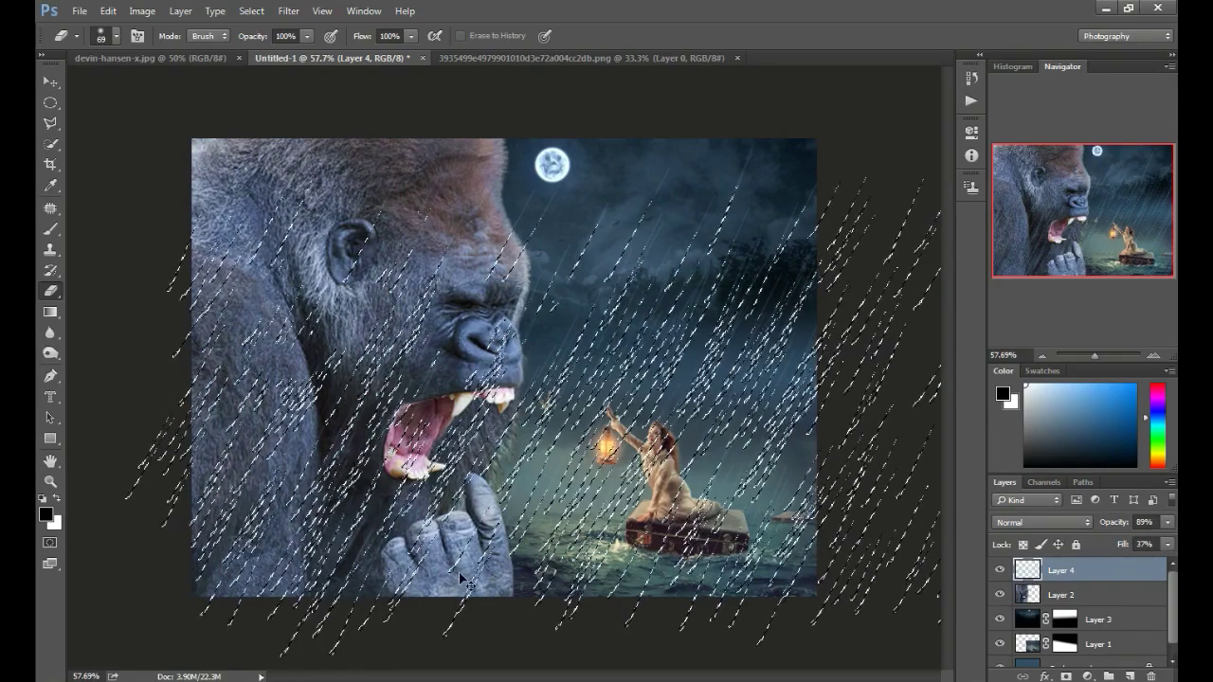
key("ctrl+j")
key("ctrl+t")
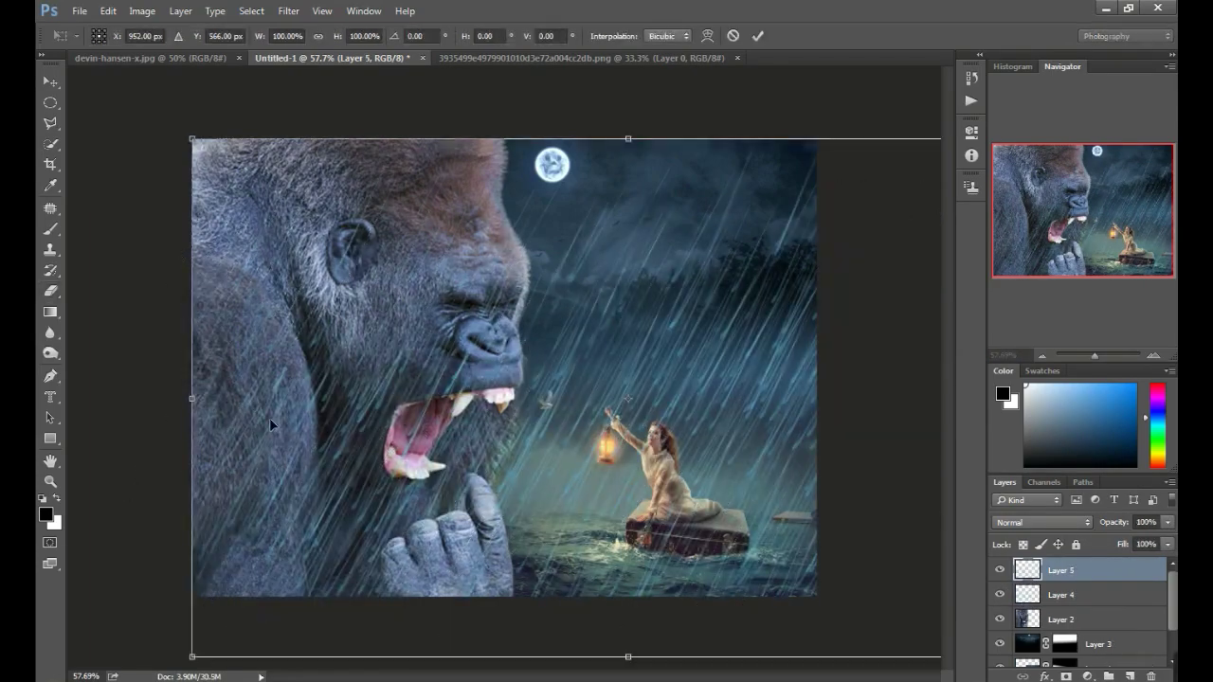
mouse_move(101, 155)
left_mouse_down()
mouse_move(71, 247)
mouse_move(173, 284)
left_mouse_up()
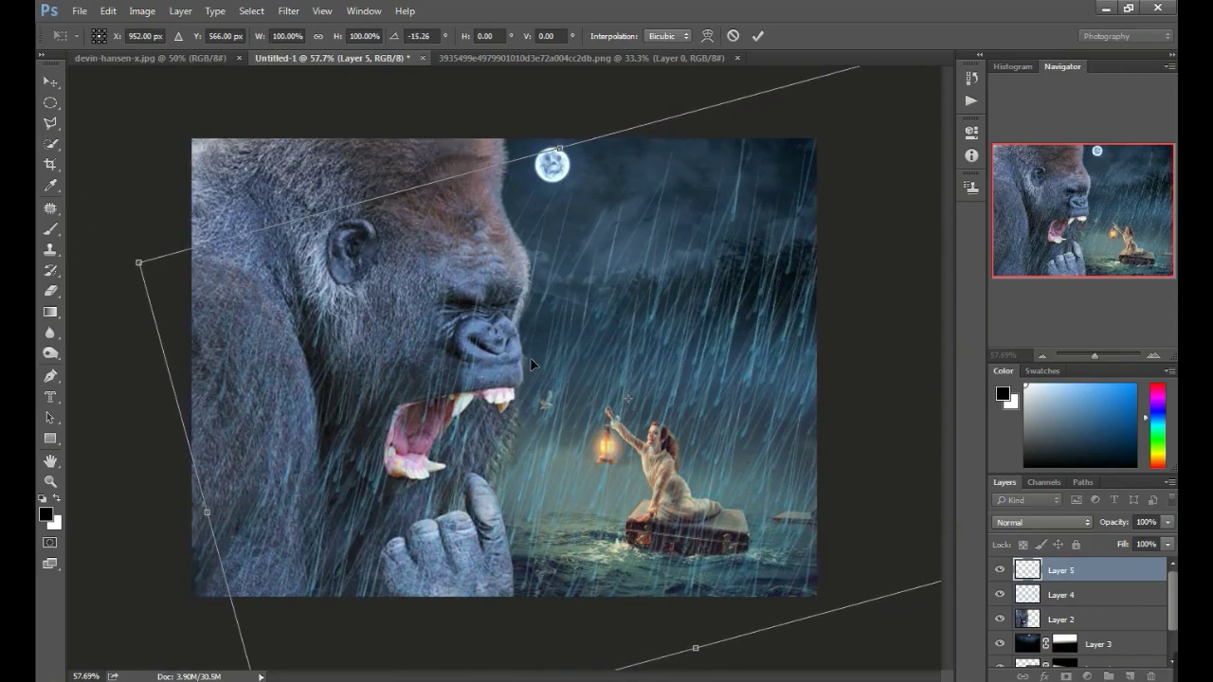
mouse_move(549, 351)
left_mouse_down()
mouse_move(775, 299)
mouse_move(638, 569)
left_mouse_up()
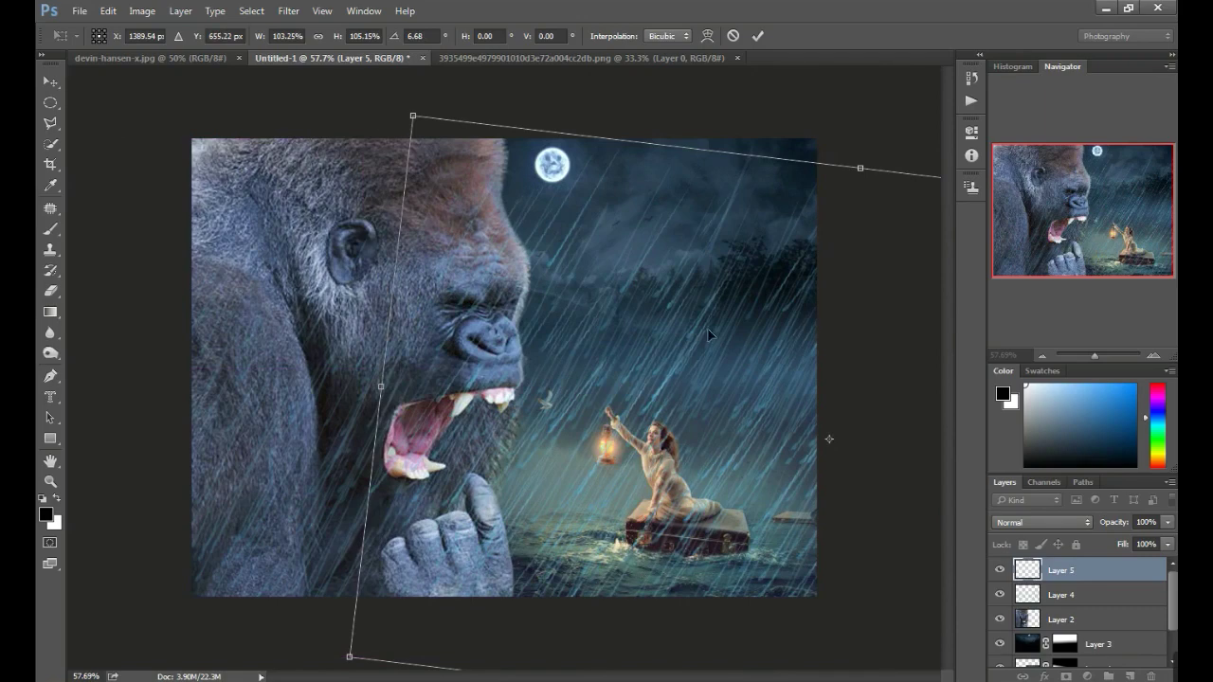
left_click(757, 35)
key("e")
left_click_drag(491, 334, 405, 449)
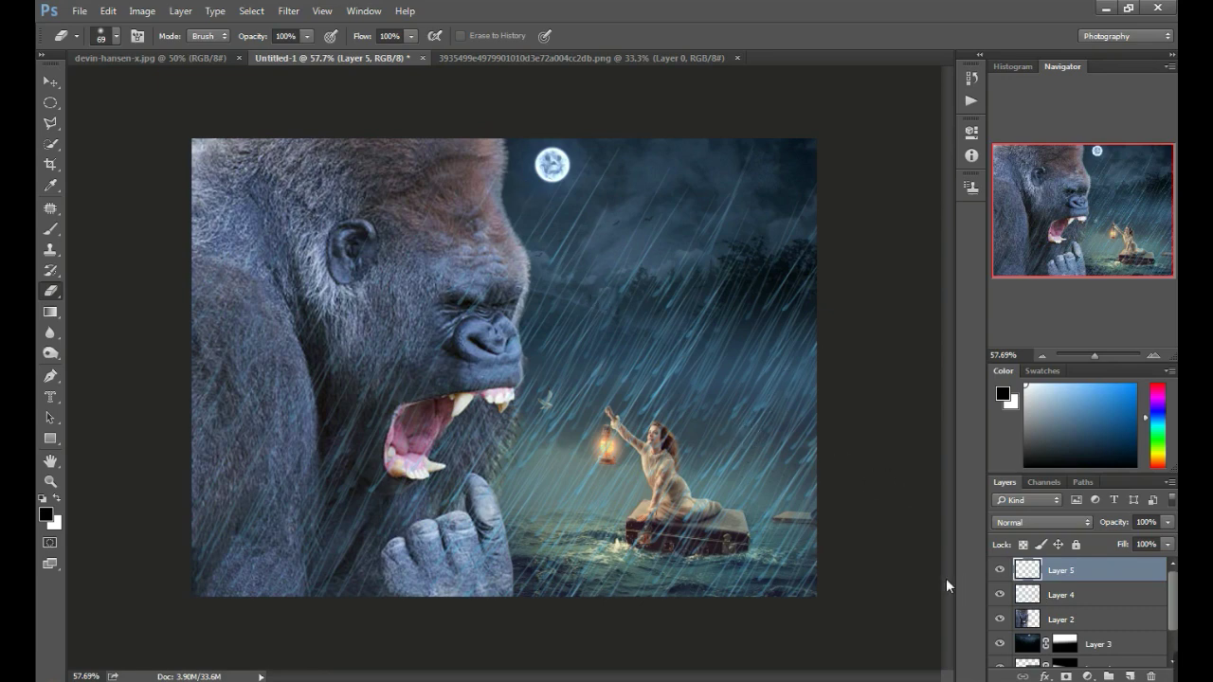
Lower Layer 5's fill to 19% and delete the original rain Layer 4
left_click(1167, 546)
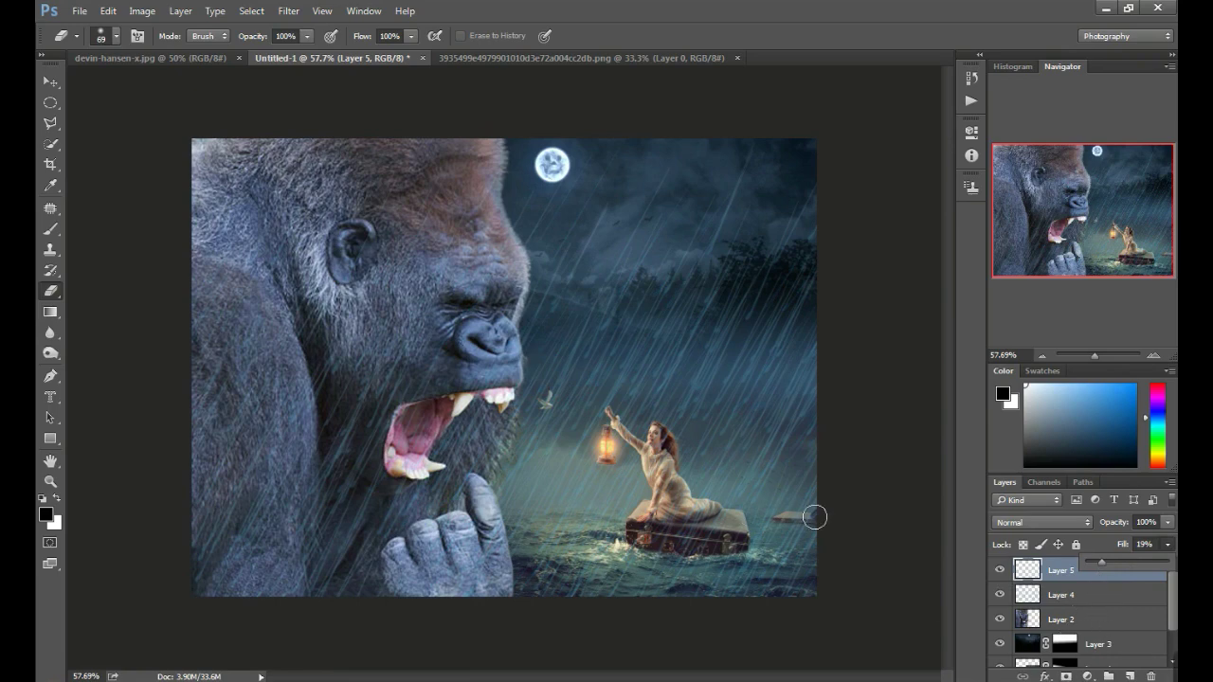
left_click(626, 438)
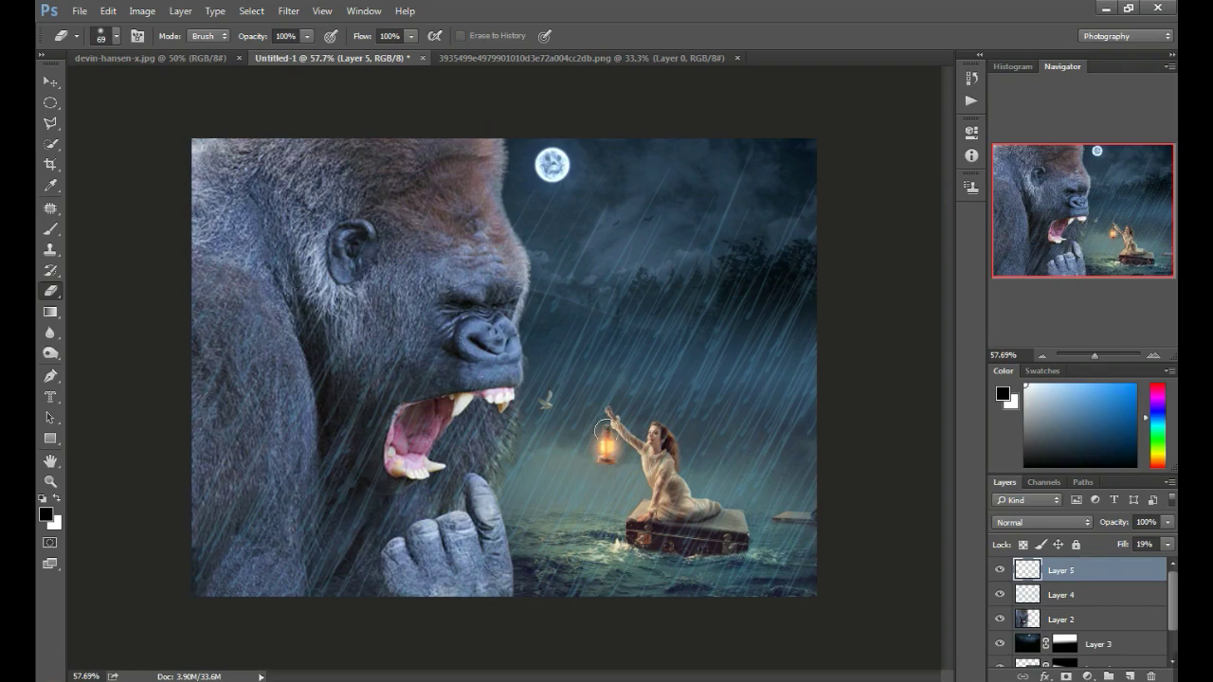
left_click(1026, 598)
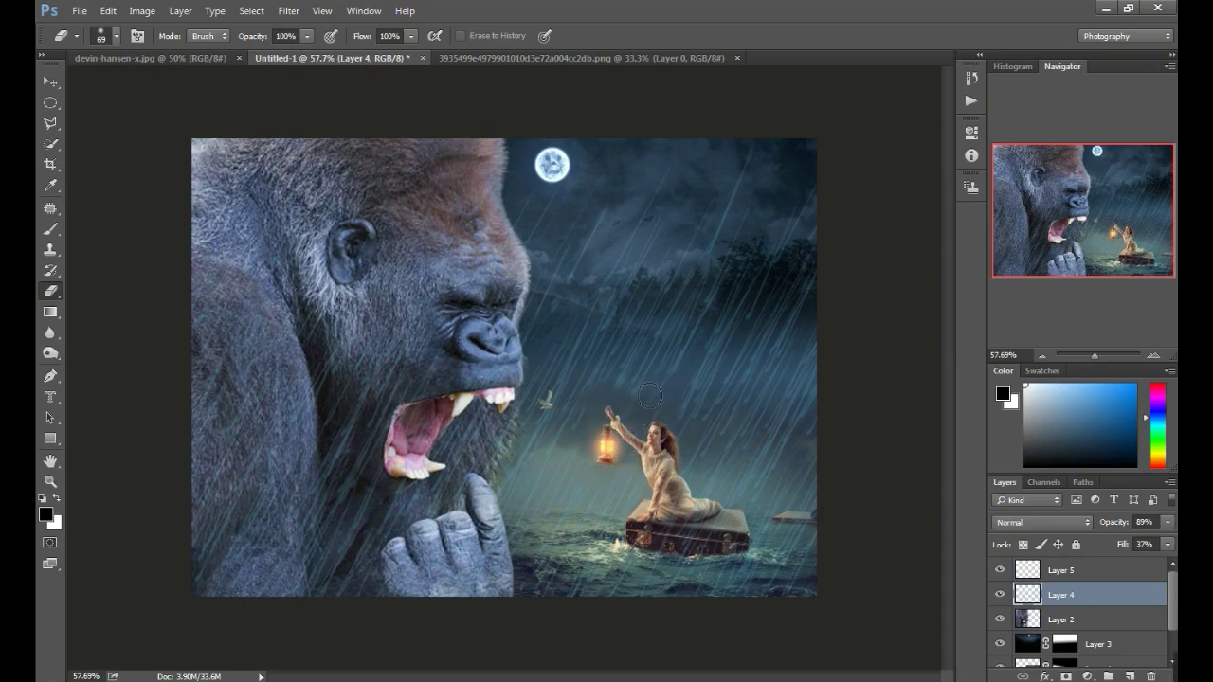
key("Delete")
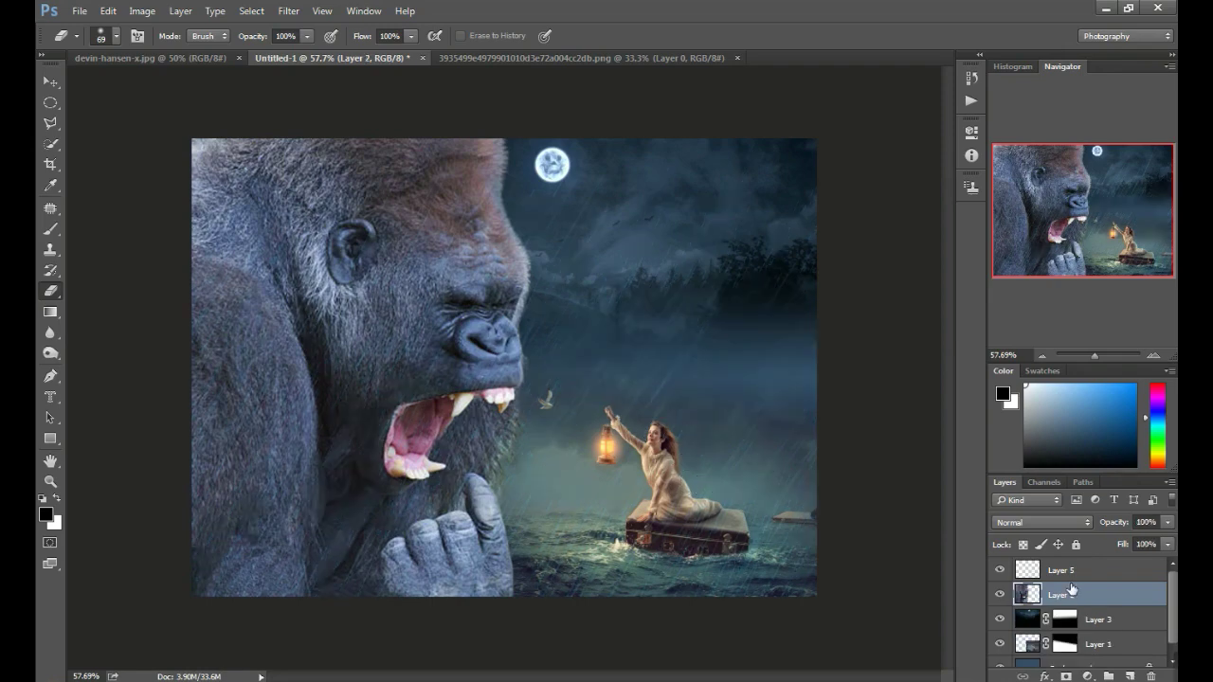
Inspect the rain with the Navigator zoom, then select the gorilla Layer 2
left_click(1068, 572)
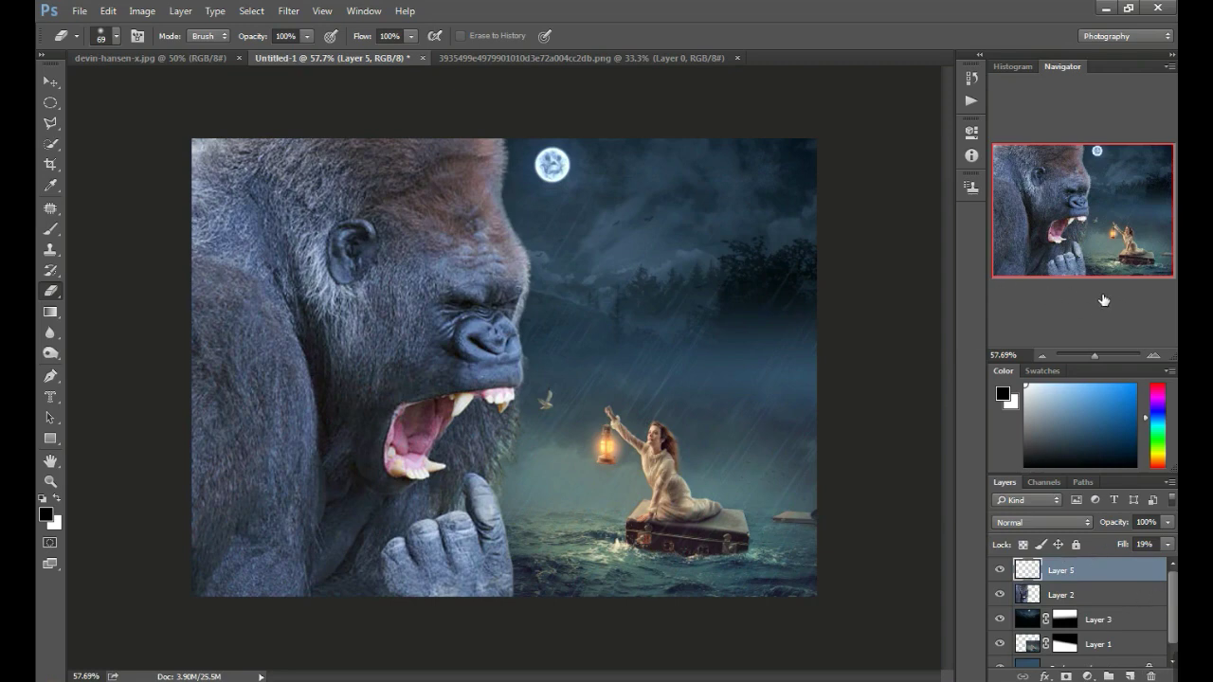
left_click(1100, 355)
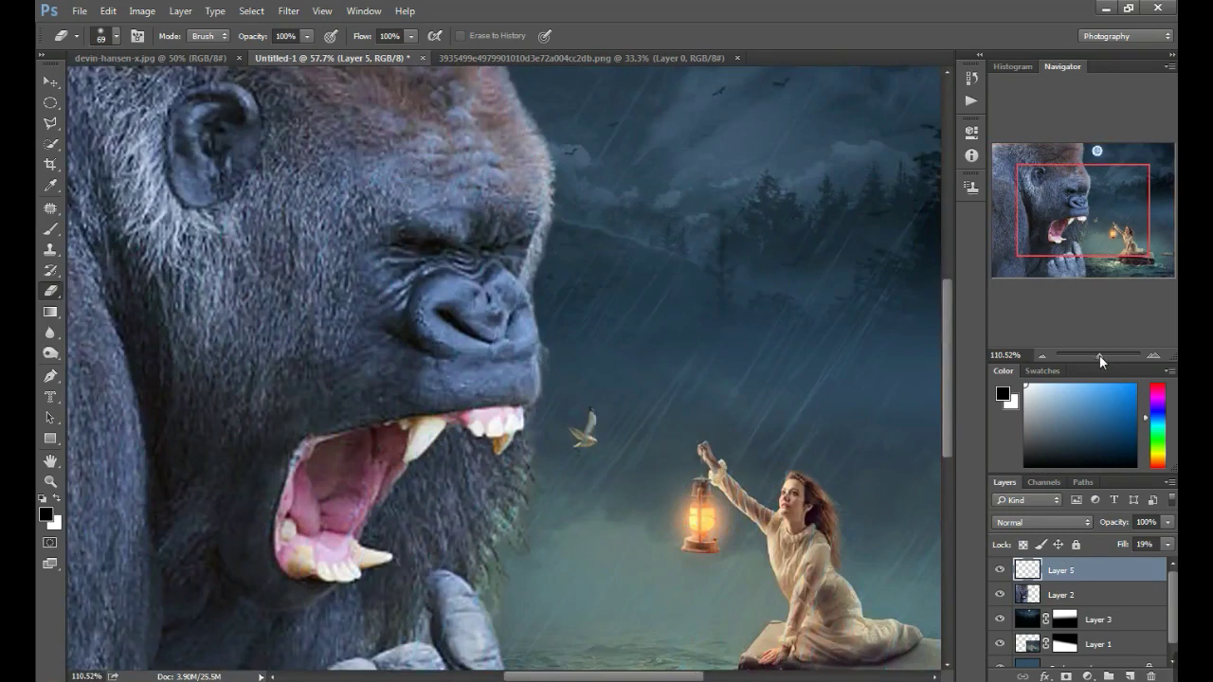
left_click_drag(1099, 356, 1096, 358)
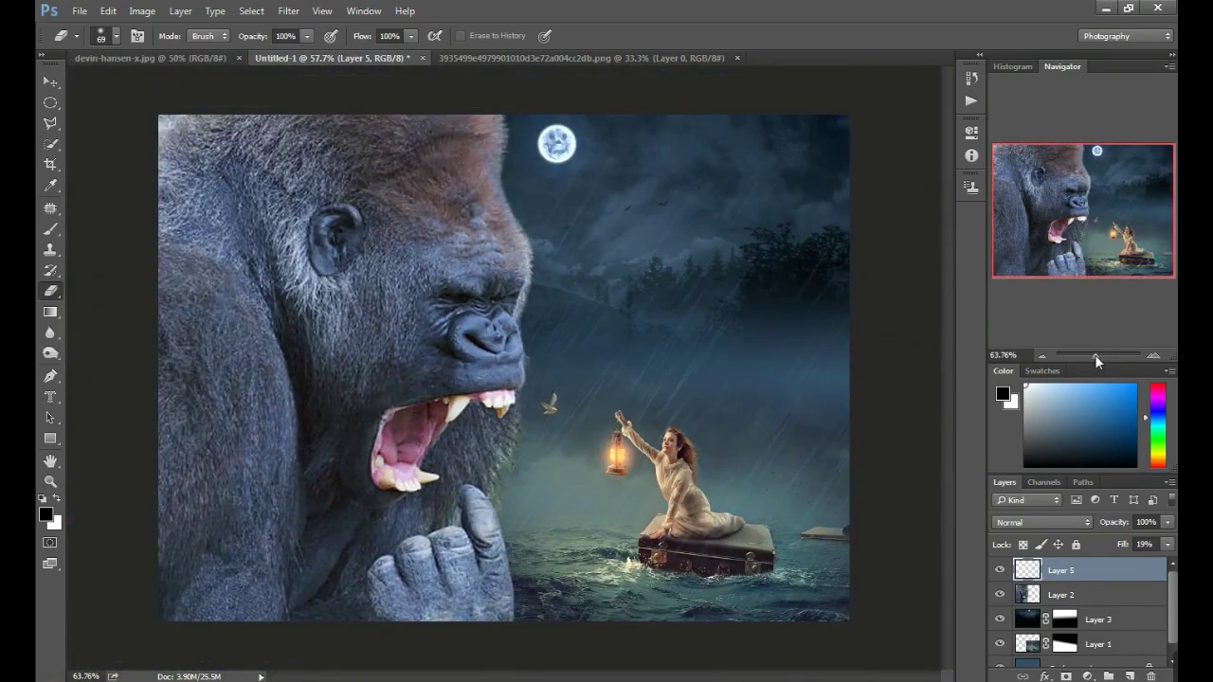
left_click(1022, 594)
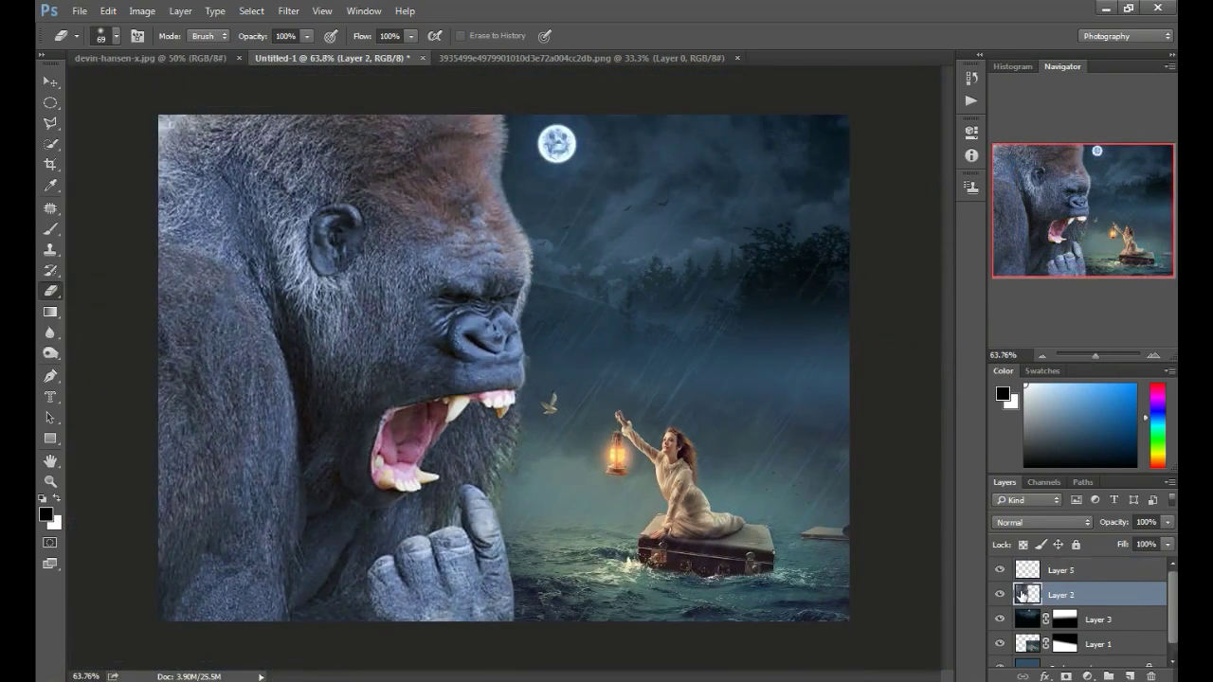
Load the gorilla's pixels as a selection and invert it to the background
right_click(1022, 594)
left_click(1031, 256)
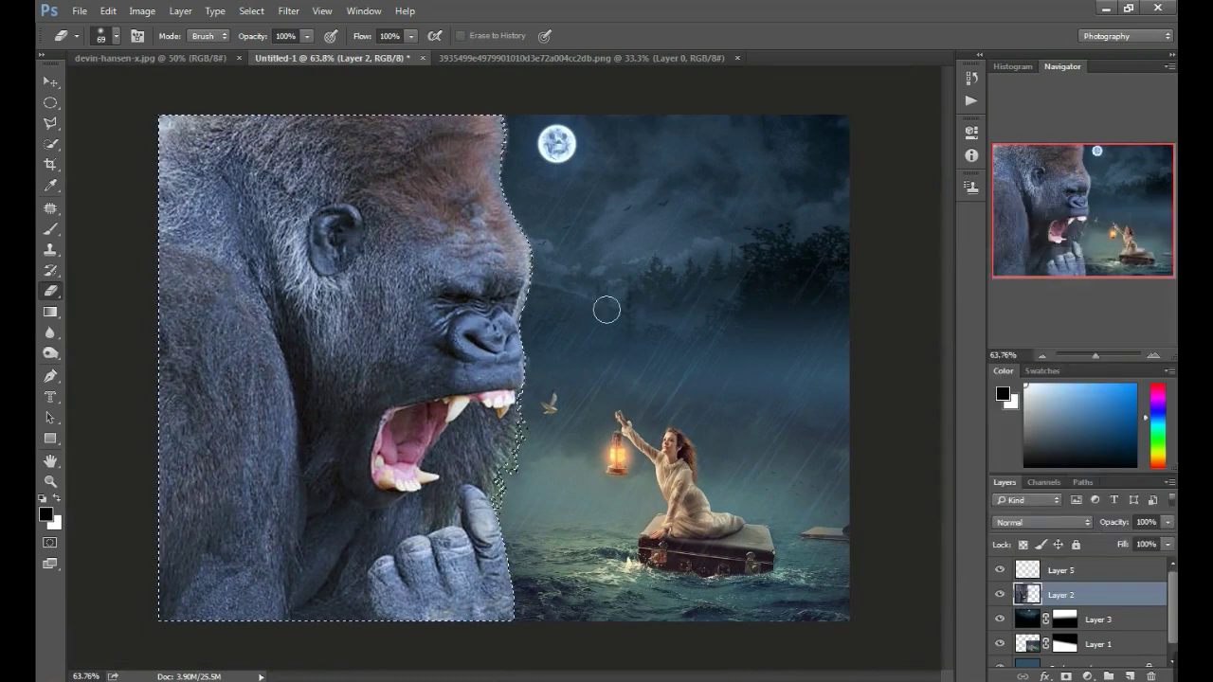
left_click(51, 122)
right_click(568, 177)
left_click(616, 203)
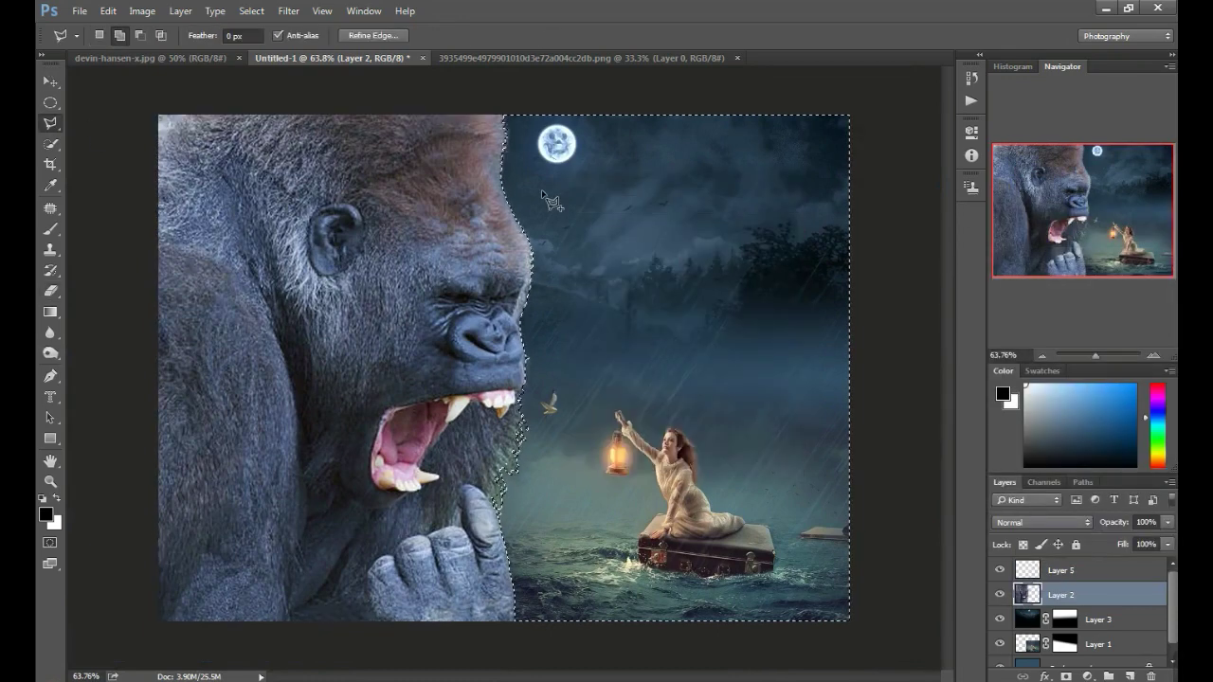
Feather the inverted selection, then deselect everything
right_click(543, 193)
left_click(567, 236)
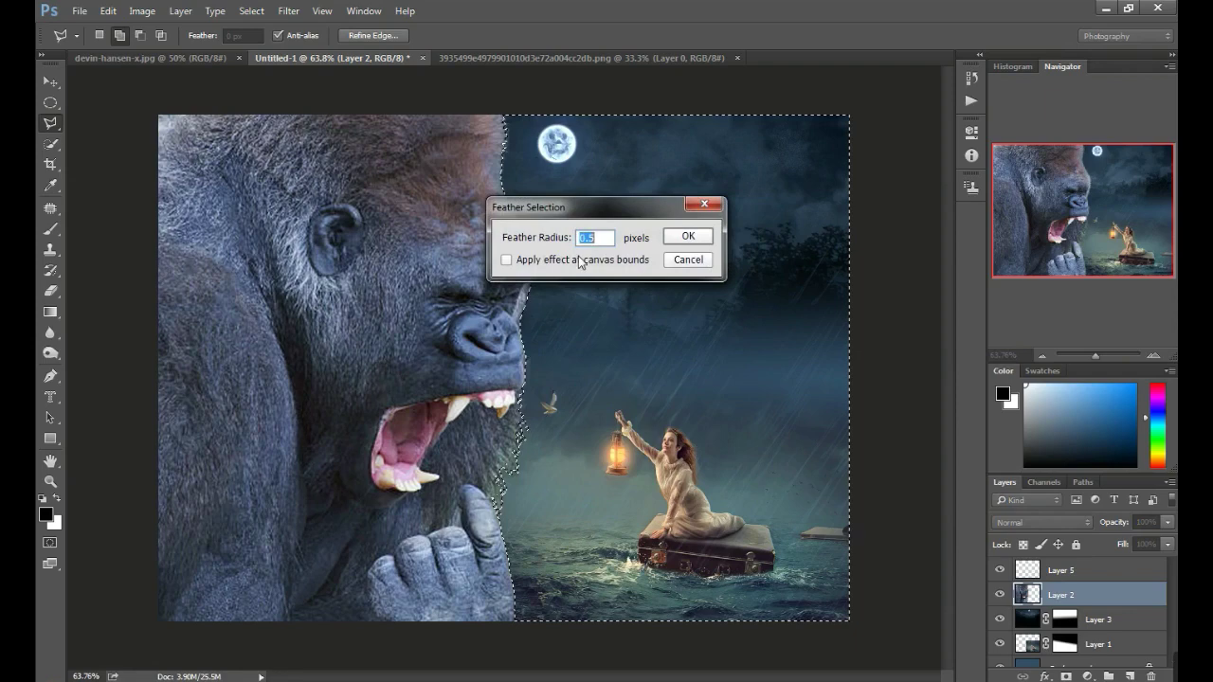
left_click(689, 236)
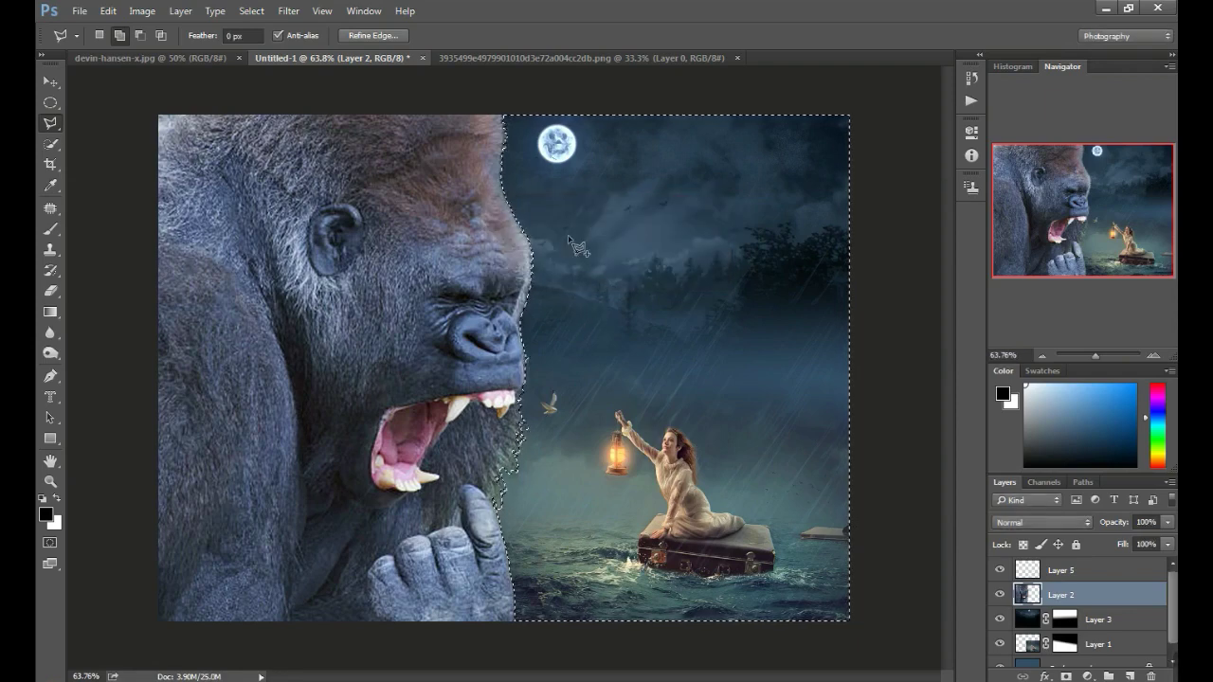
right_click(566, 228)
left_click(583, 236)
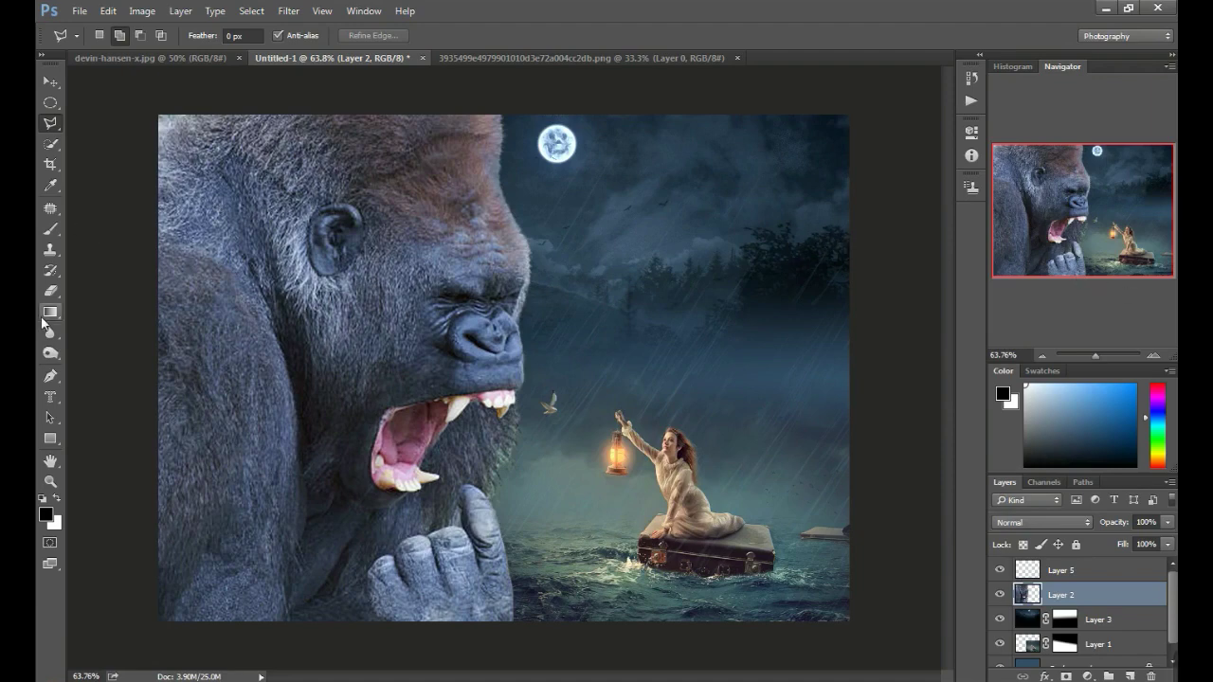
Pick the Burn tool with a 46 px brush
left_click(50, 354)
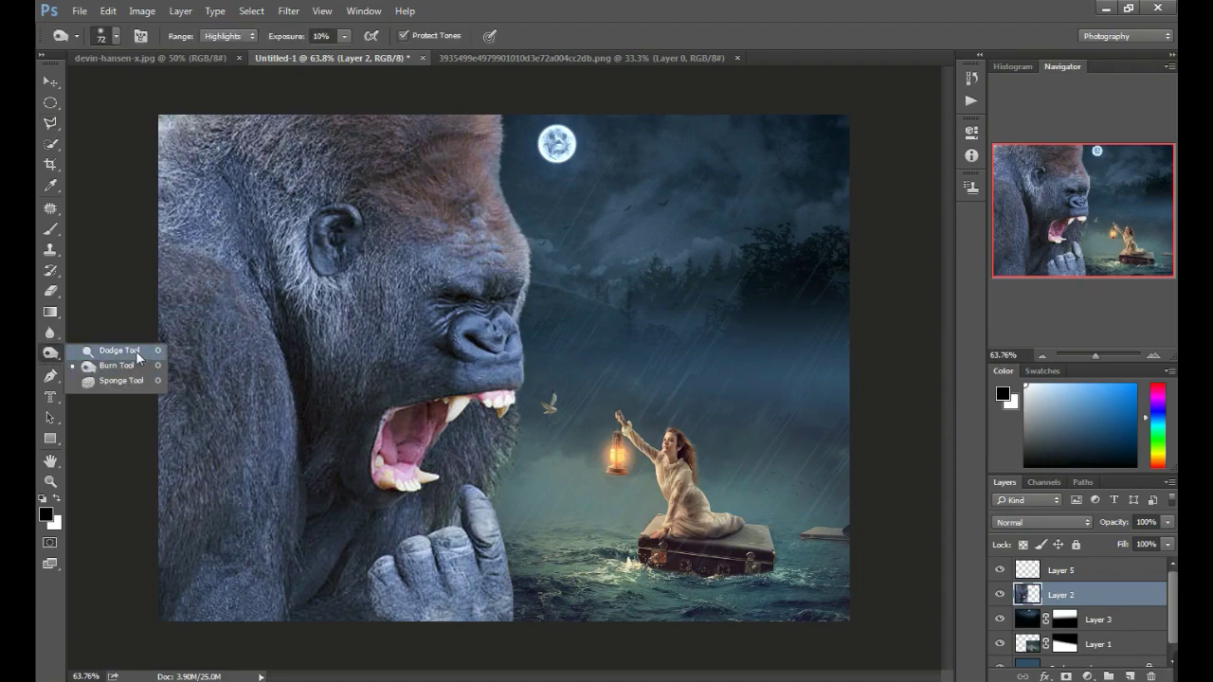
left_click(116, 366)
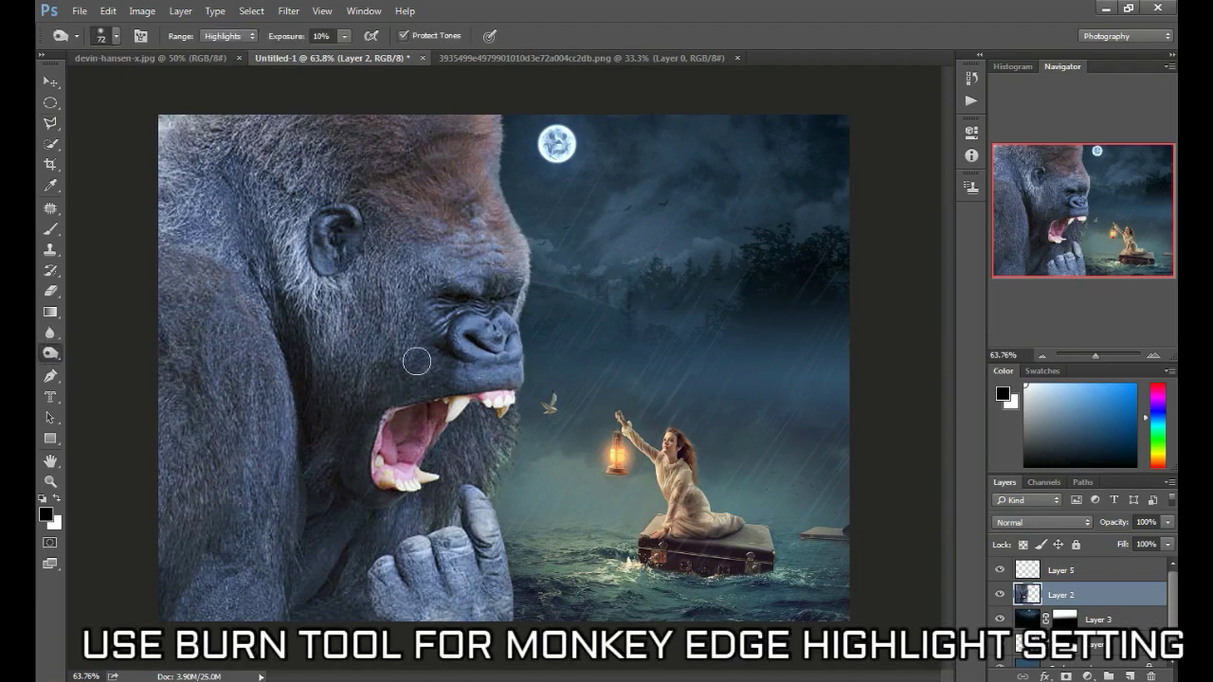
right_click(530, 462)
type("46")
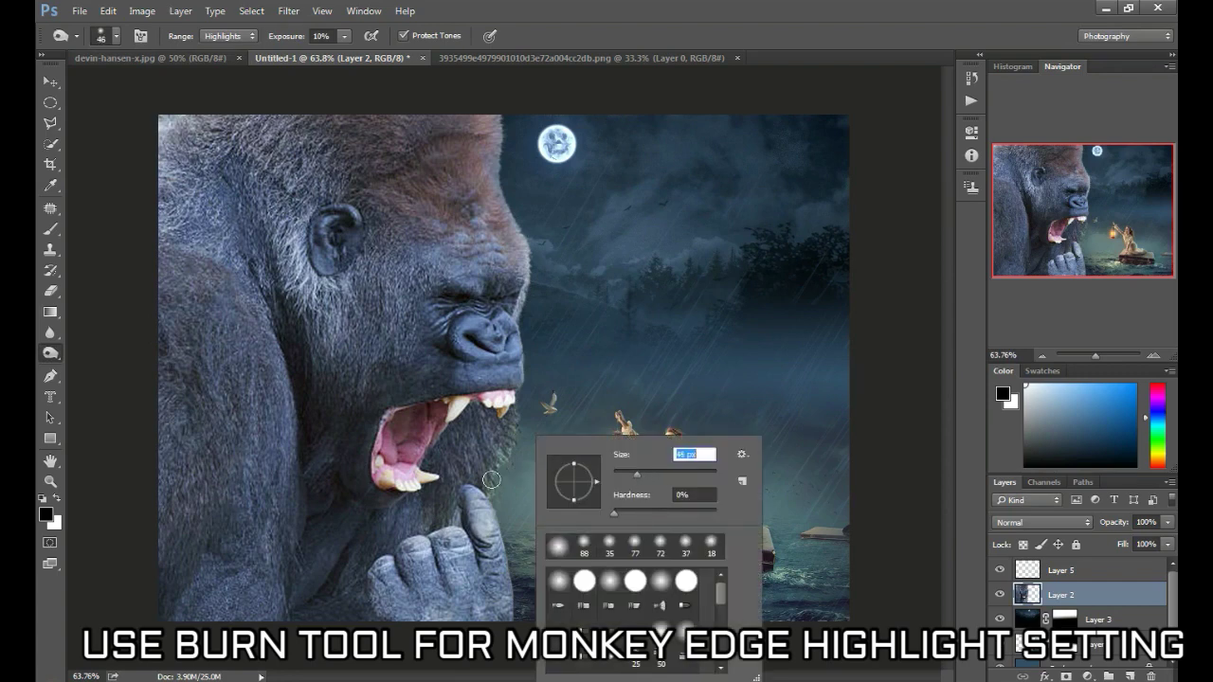
key("Return")
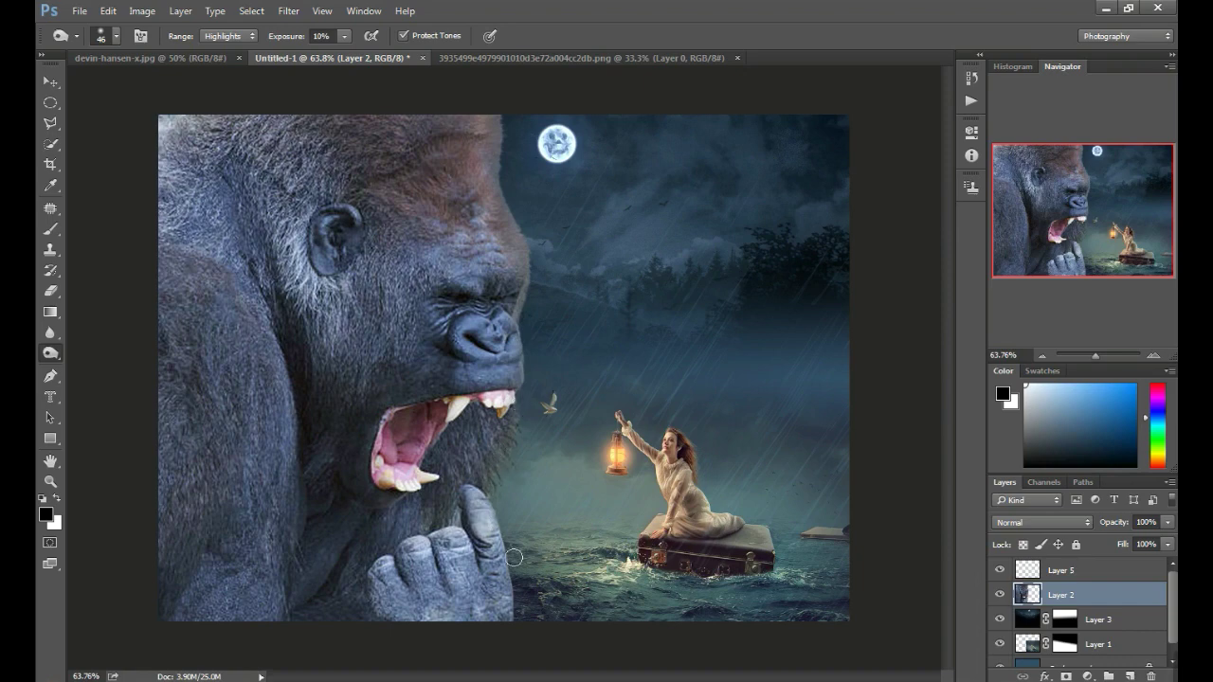
Set the Burn tool's range to Midtones and its brush to 18 px
left_click(251, 36)
left_click(237, 54)
right_click(580, 237)
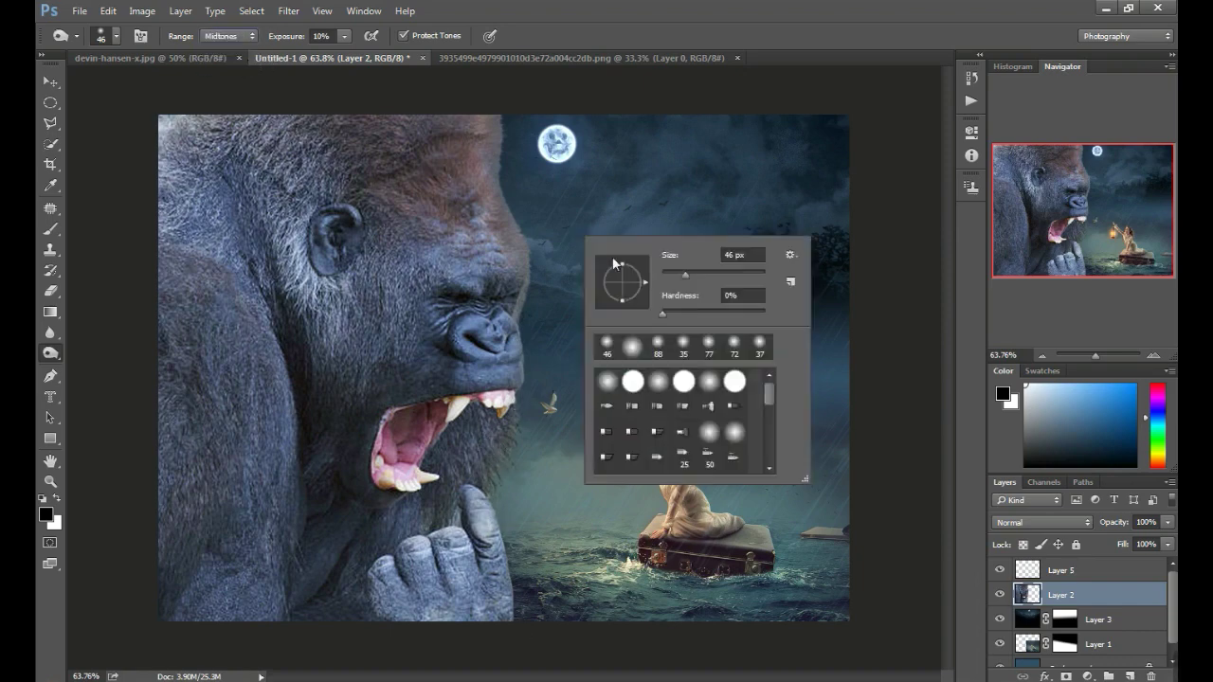
left_click(674, 268)
left_click(499, 119)
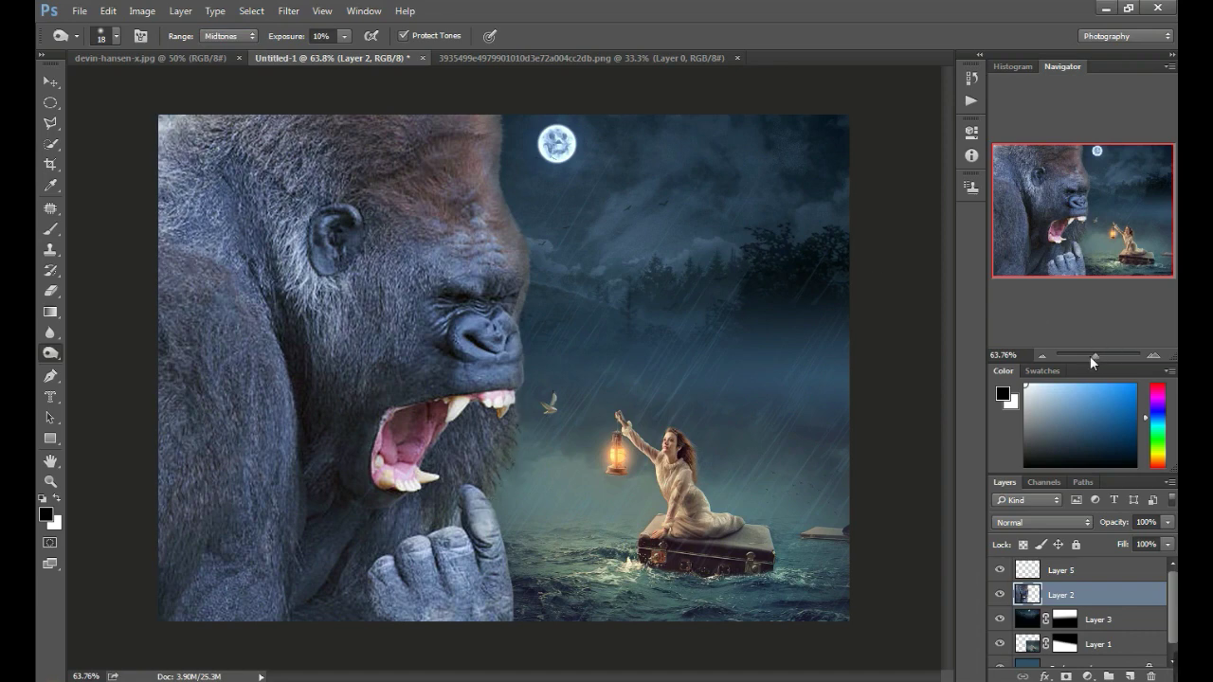
left_click_drag(1090, 355, 1093, 357)
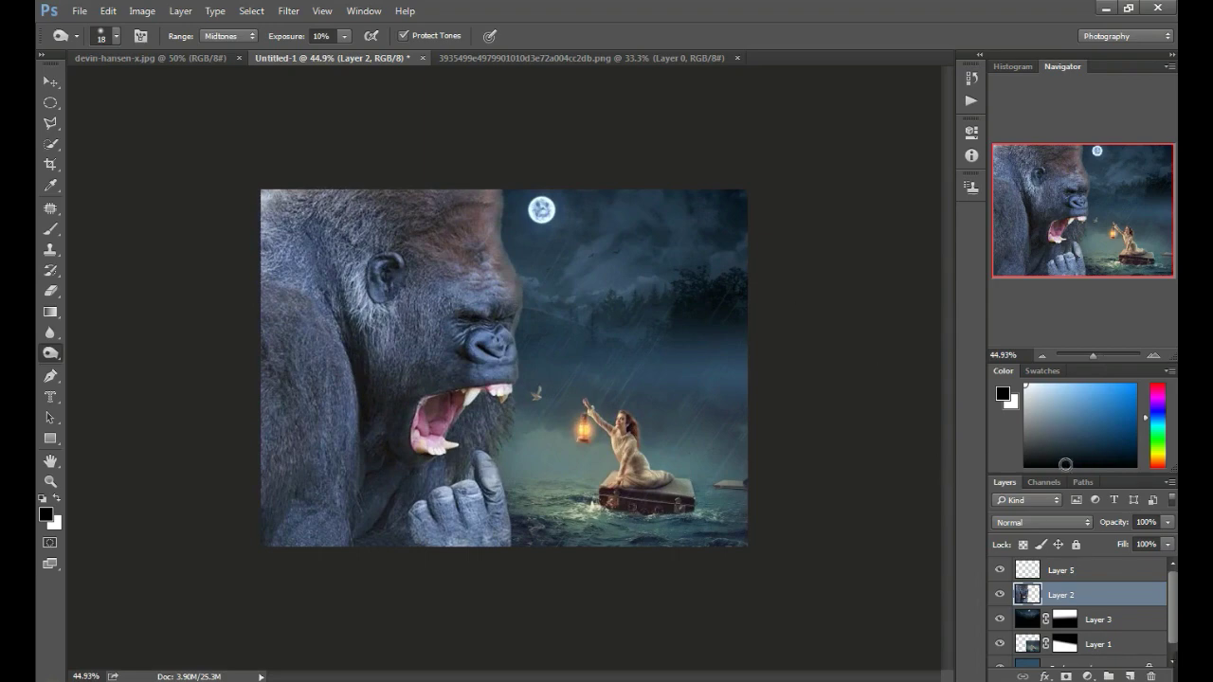
Open the orange glow image download (2).jpg
right_click(1050, 572)
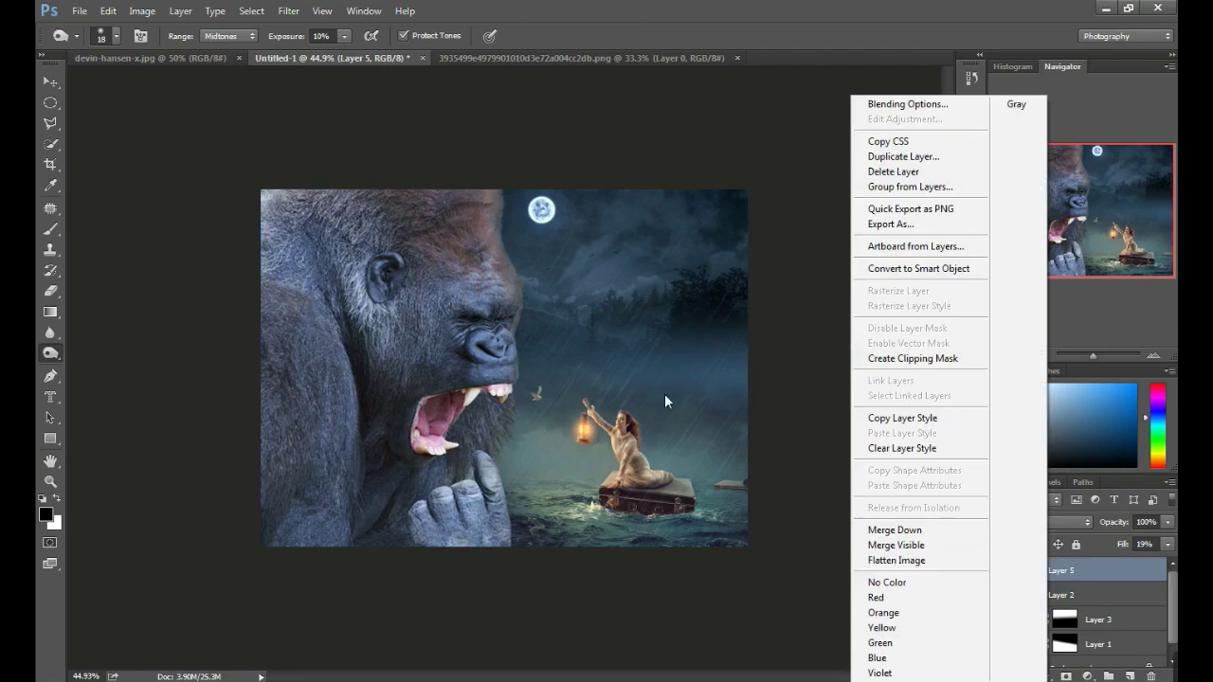
left_click(83, 14)
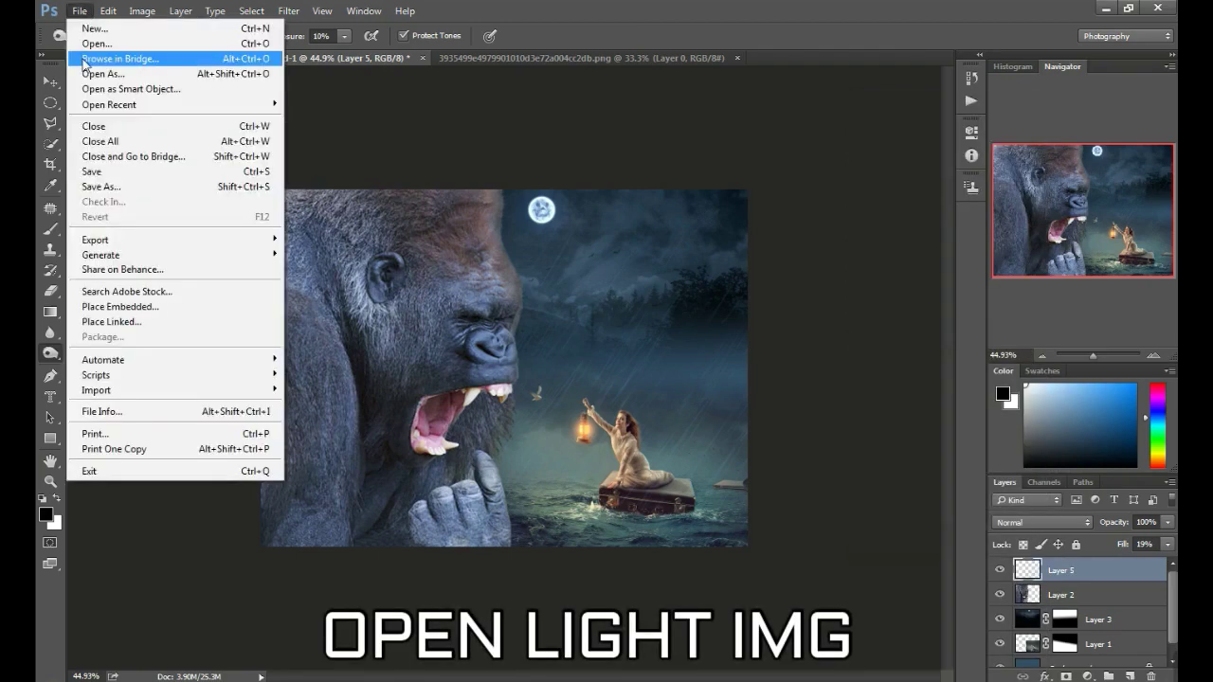
left_click(89, 43)
left_click(643, 127)
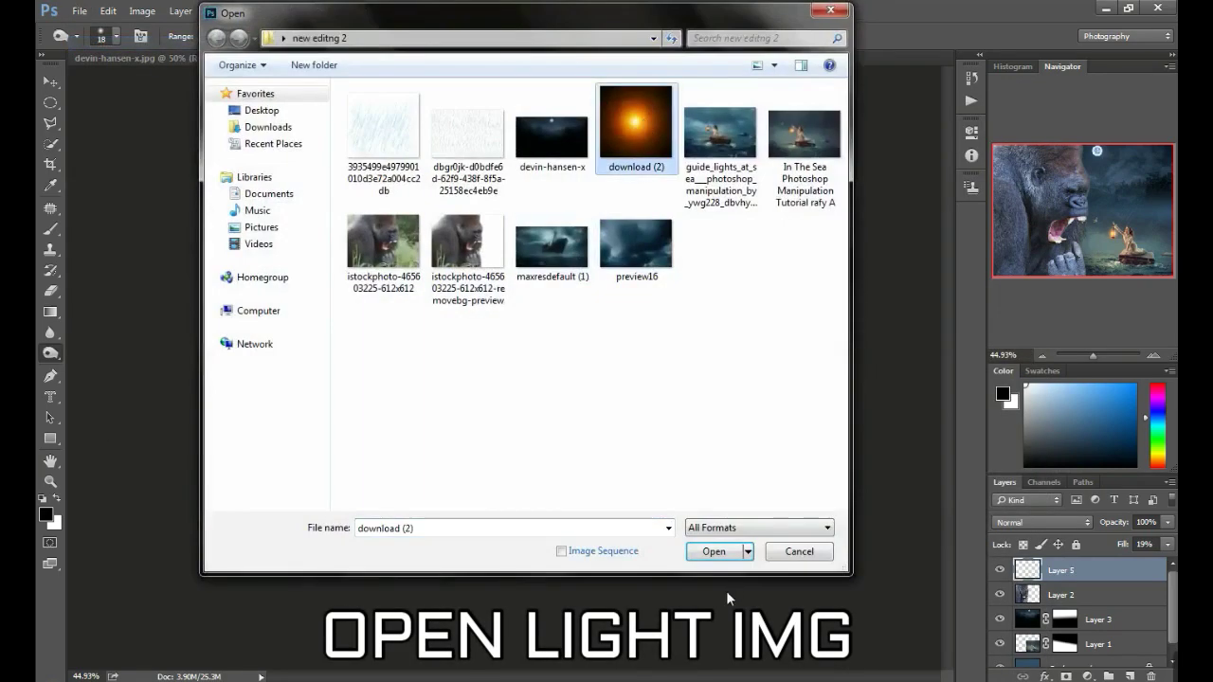
left_click(714, 551)
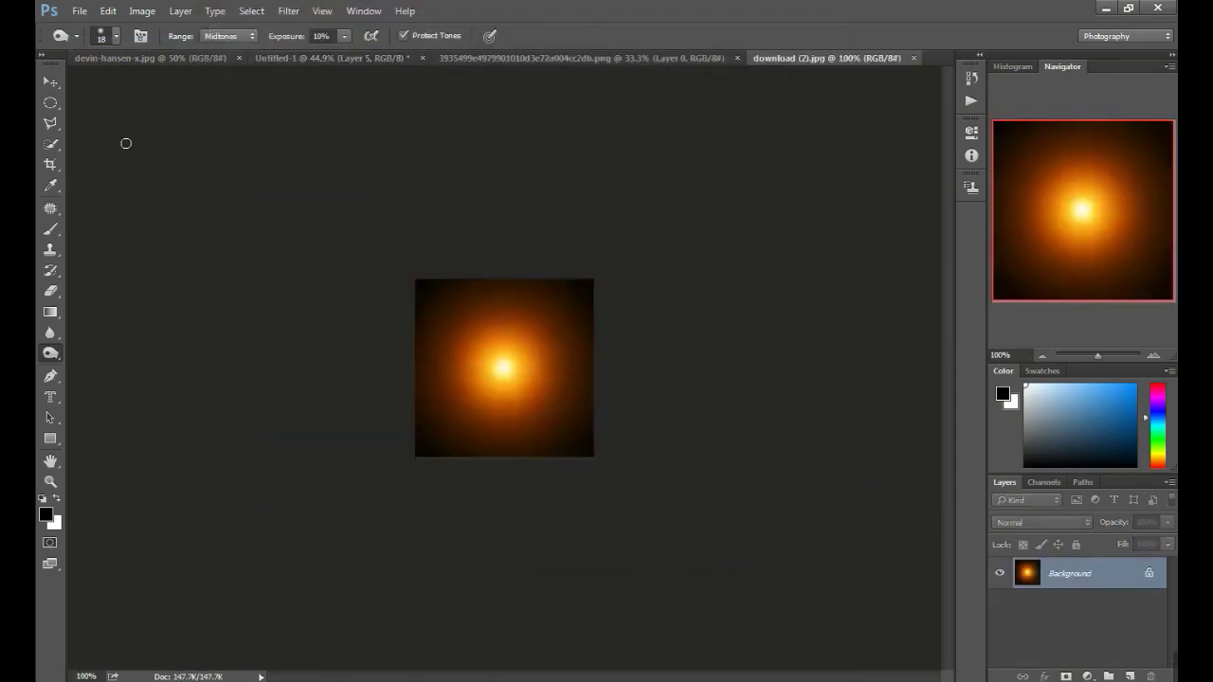
Close the rain PNG document and bring the download (2).jpg tab forward
left_click(50, 82)
left_click(581, 57)
left_click(731, 58)
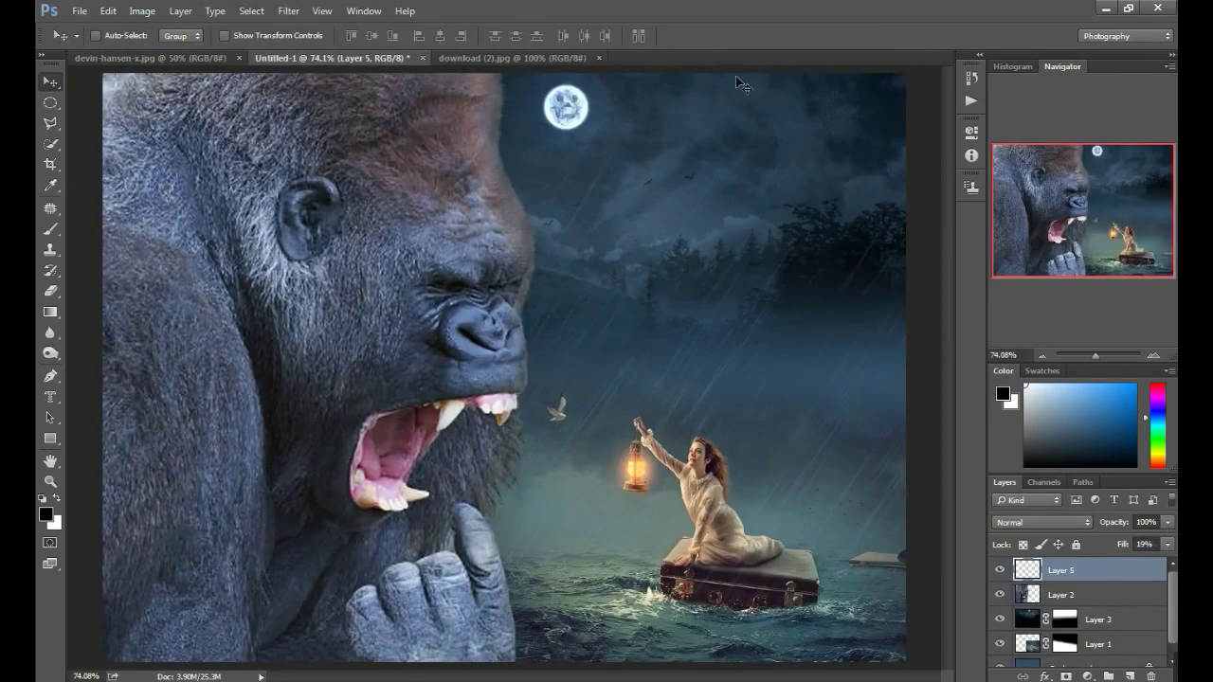
left_click(549, 55)
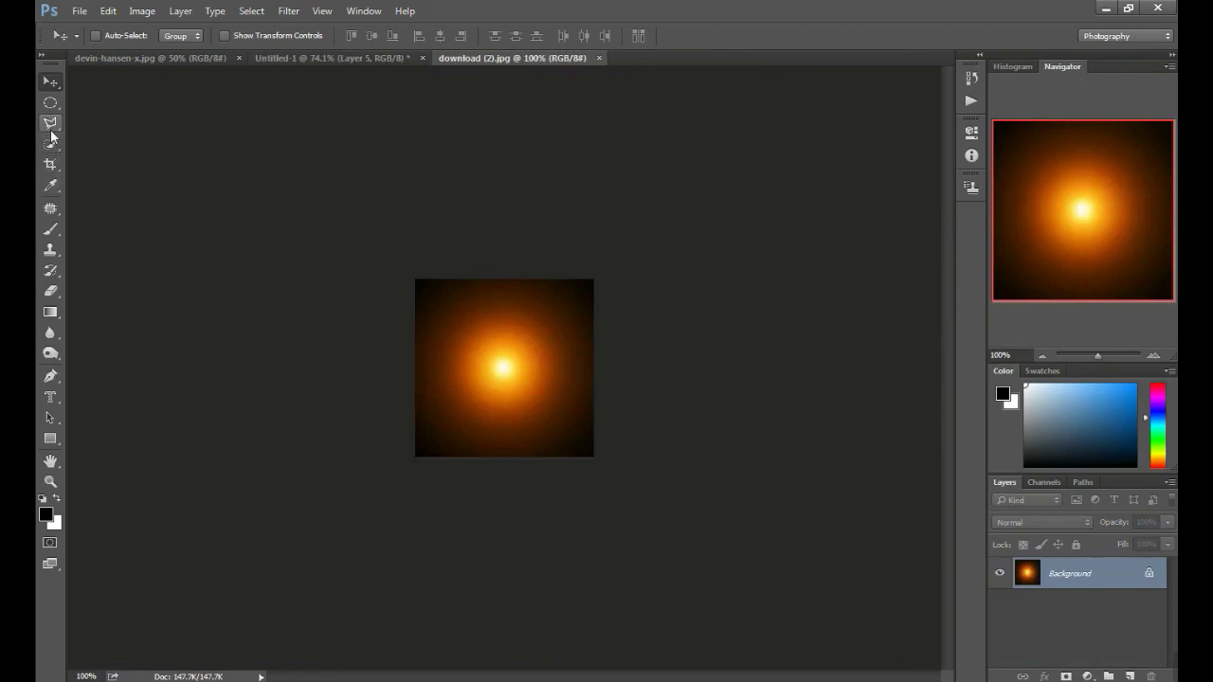
Select a circle around the glow's bright centre and invert the selection
left_click(50, 102)
left_click_drag(459, 315, 546, 407)
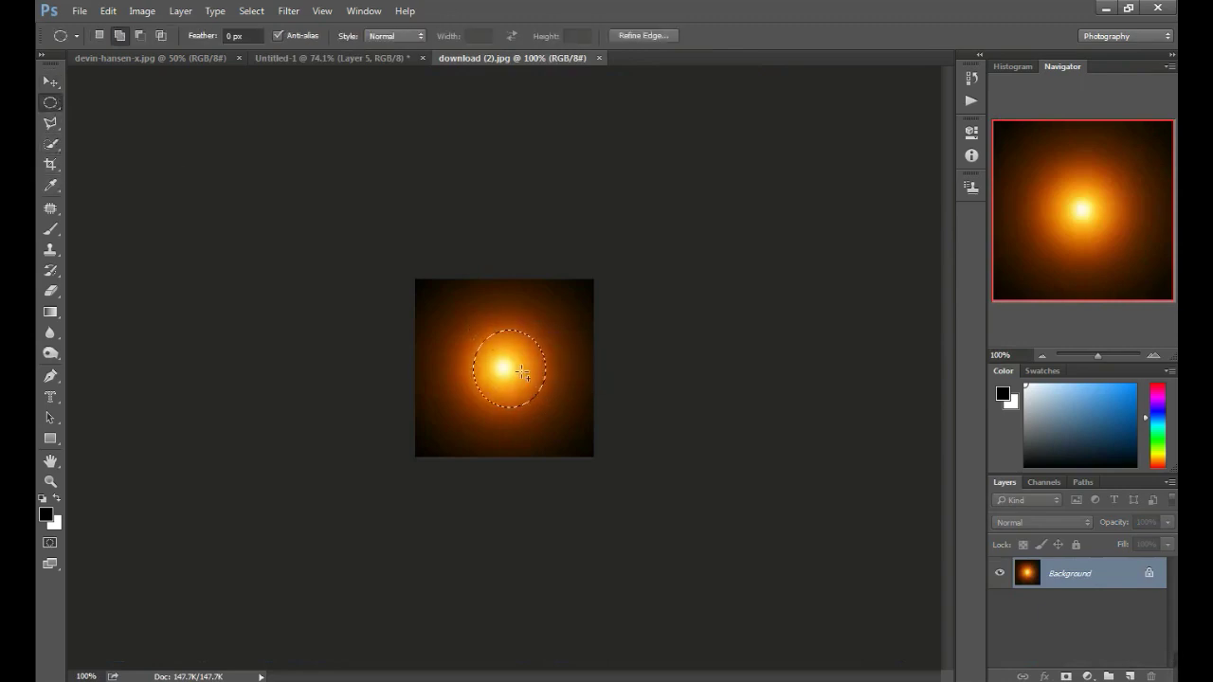
right_click(522, 377)
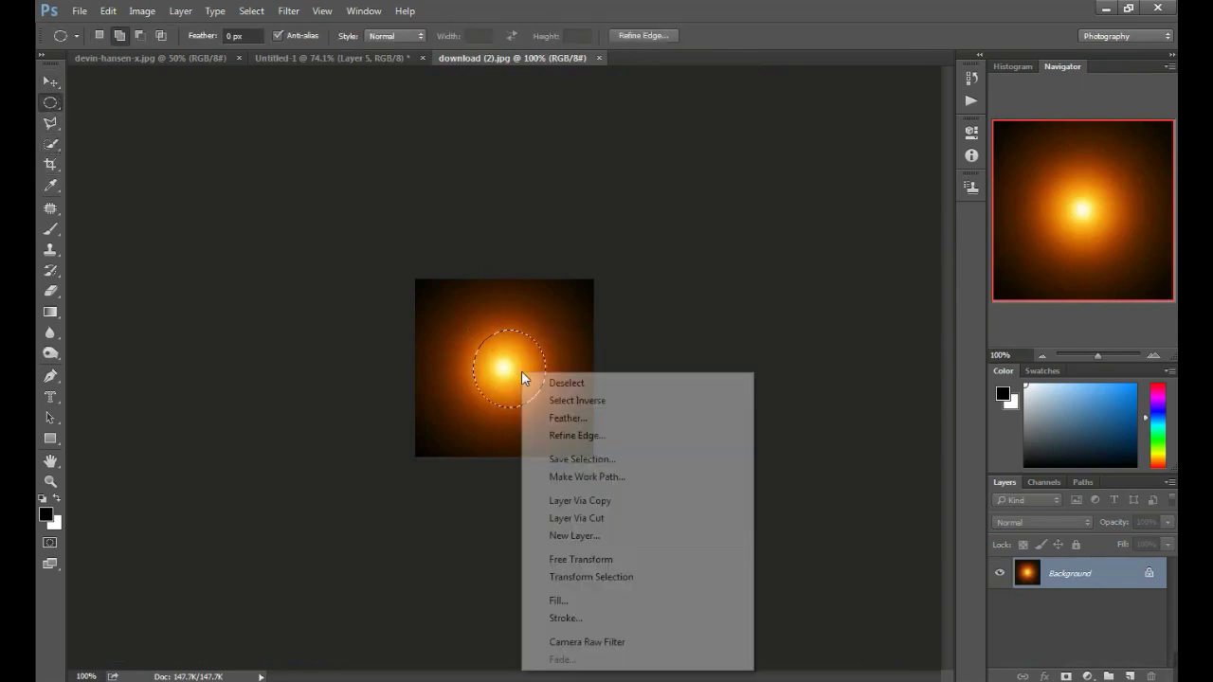
left_click(574, 401)
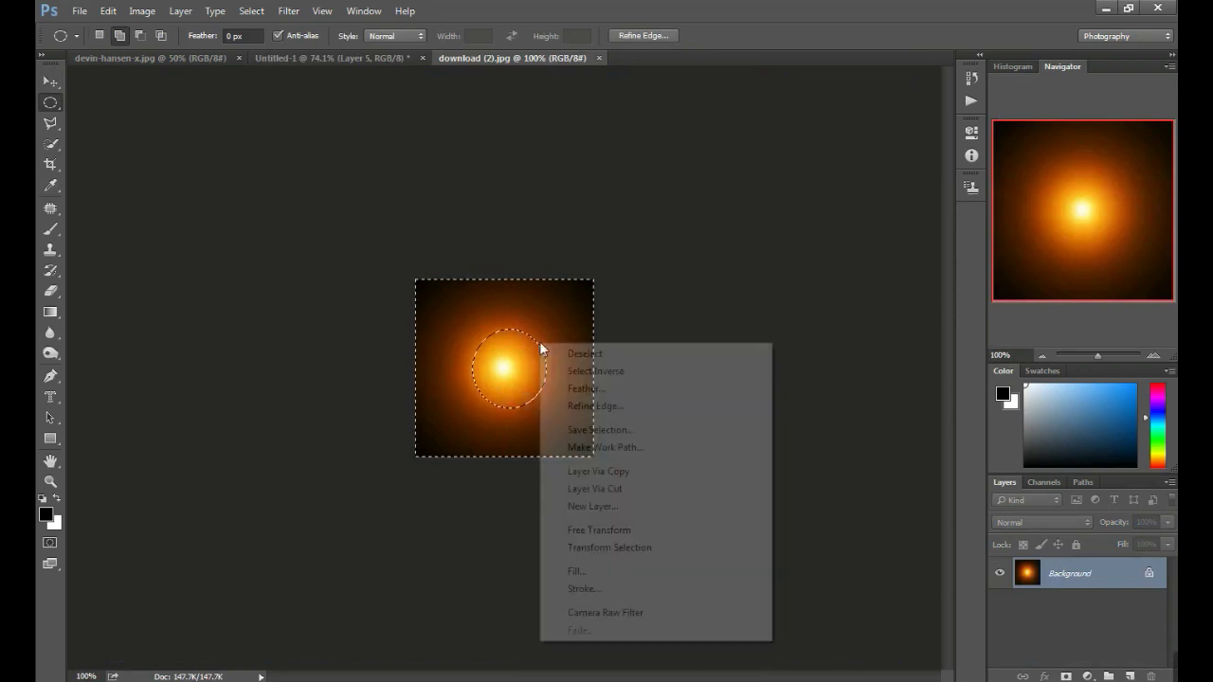
left_click(576, 389)
key("Return")
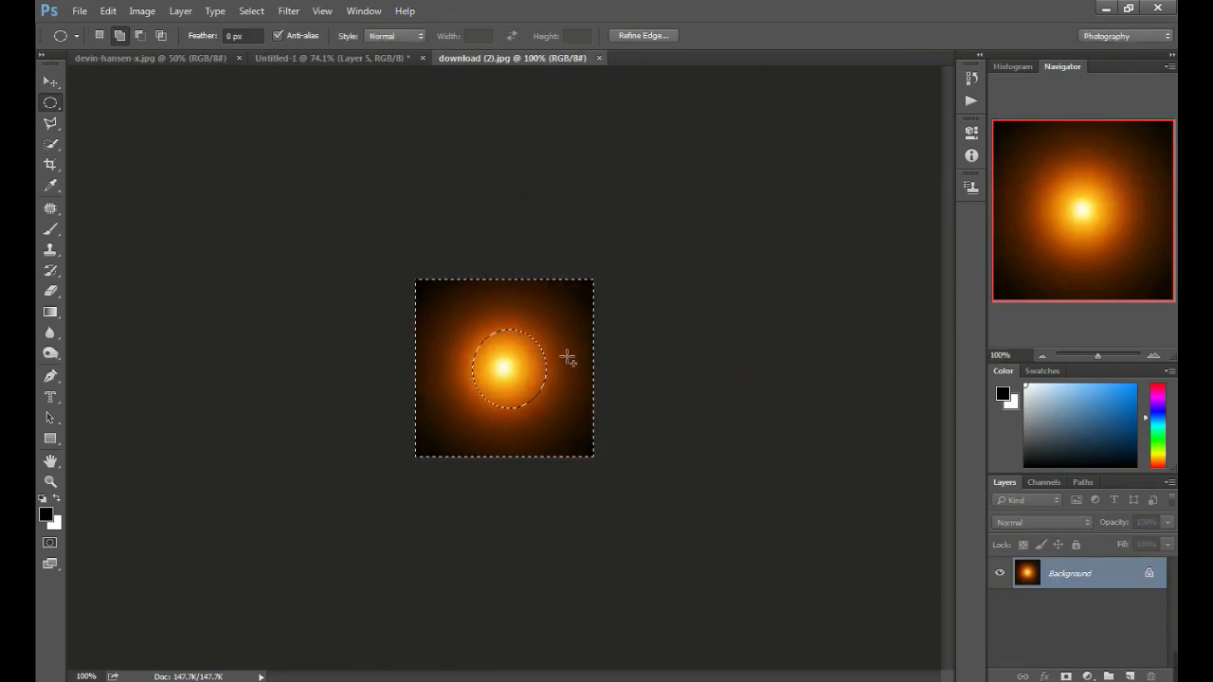
key("shift+F5")
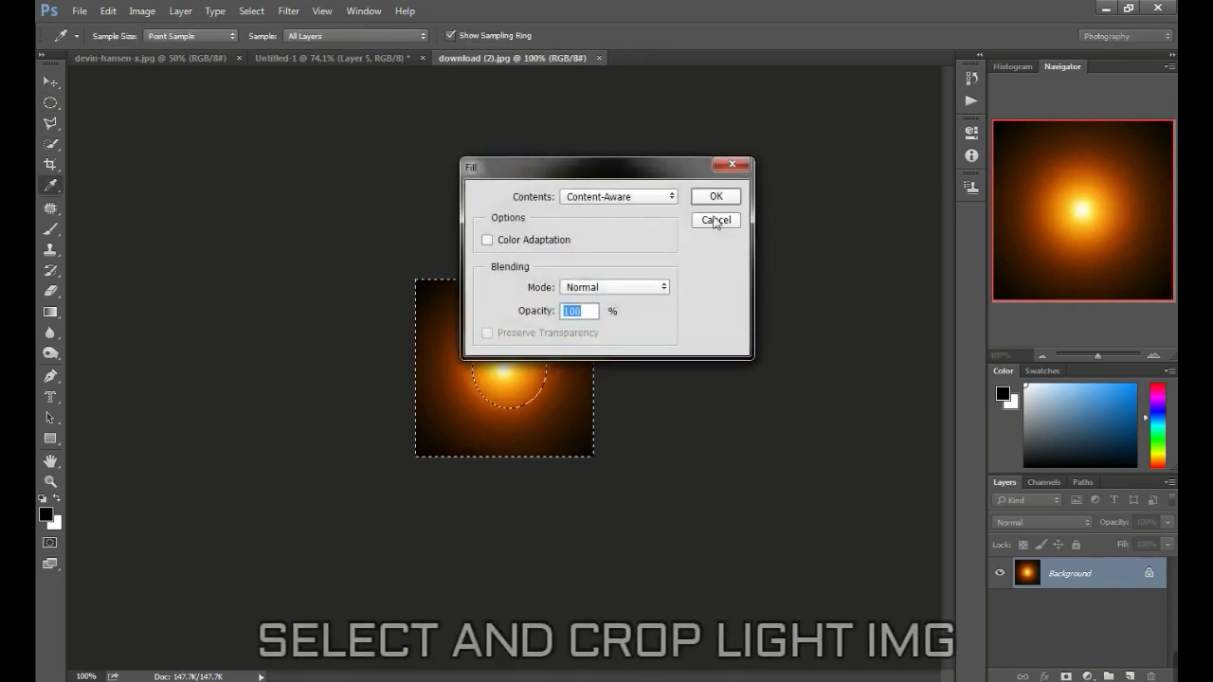
key("Escape")
Unlock the background as Layer 0, delete everything outside the circle, and deselect
double_click(1066, 575)
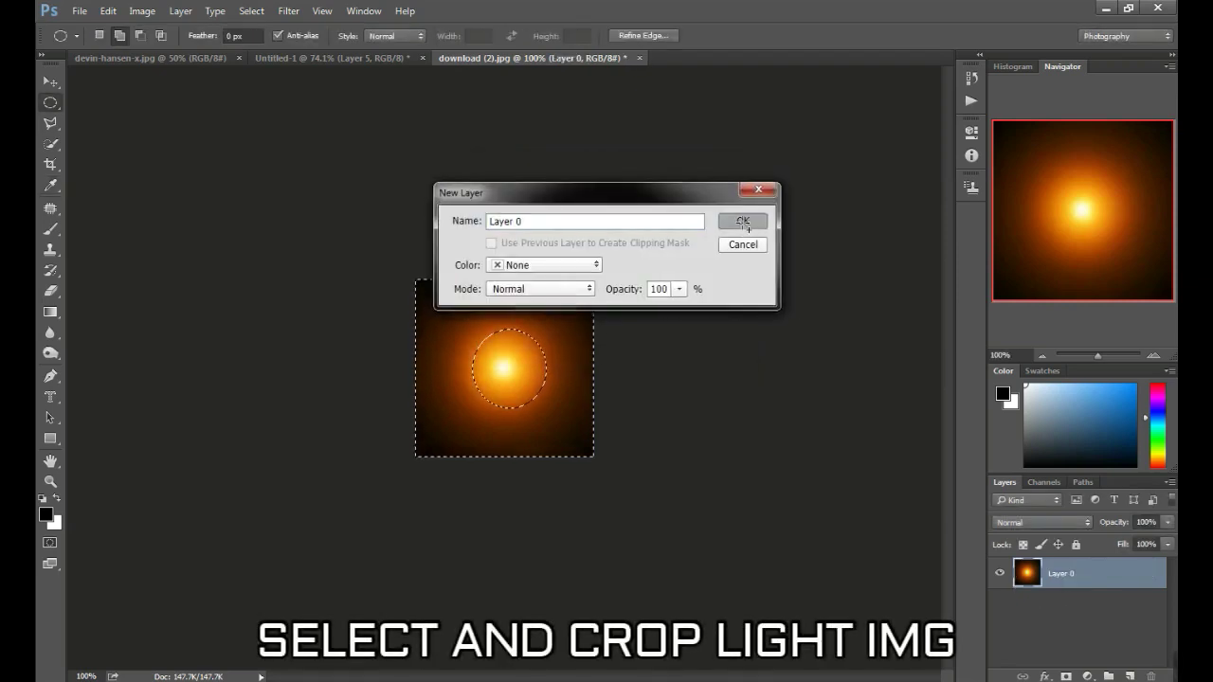
left_click(742, 219)
key("Delete")
right_click(543, 320)
left_click(564, 329)
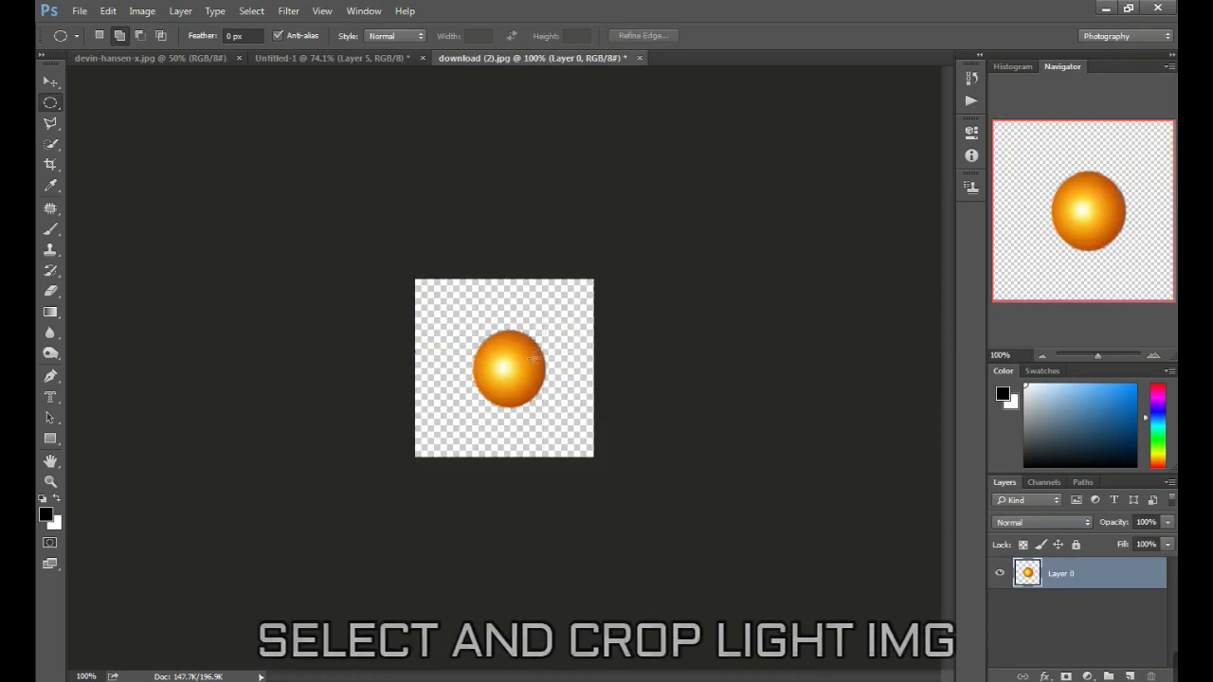
Apply a Gaussian Blur of radius 6 and drag the orb toward the composite
left_click(288, 11)
mouse_move(297, 186)
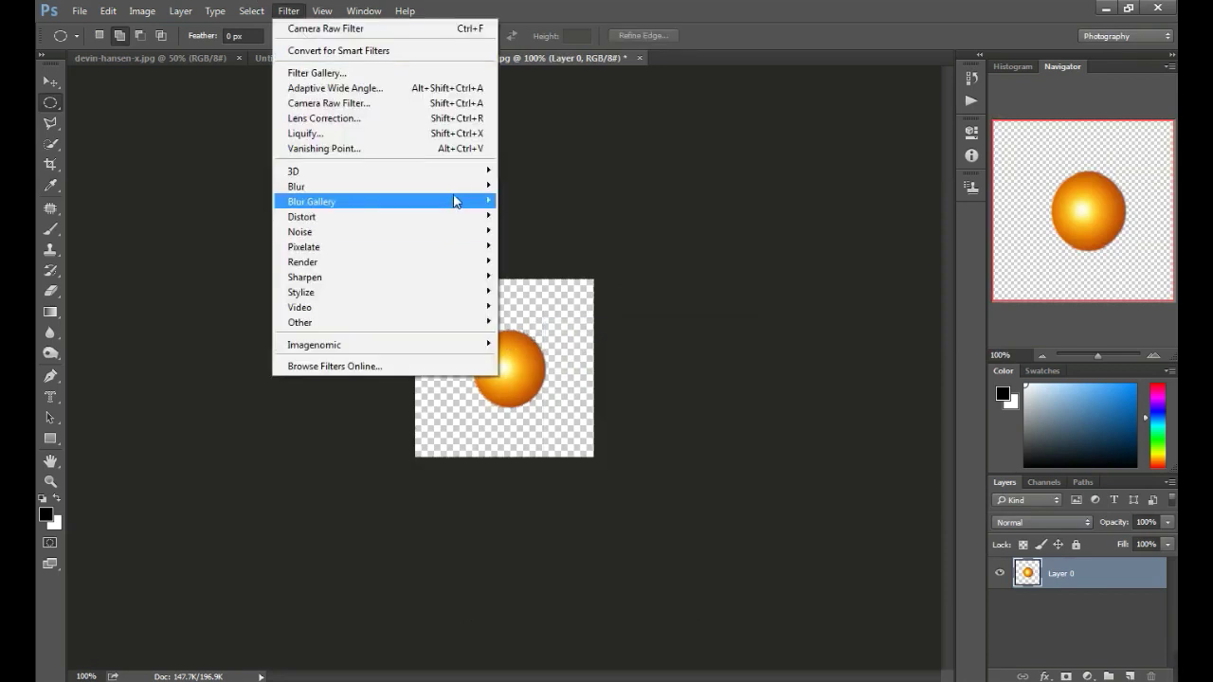
left_click(527, 245)
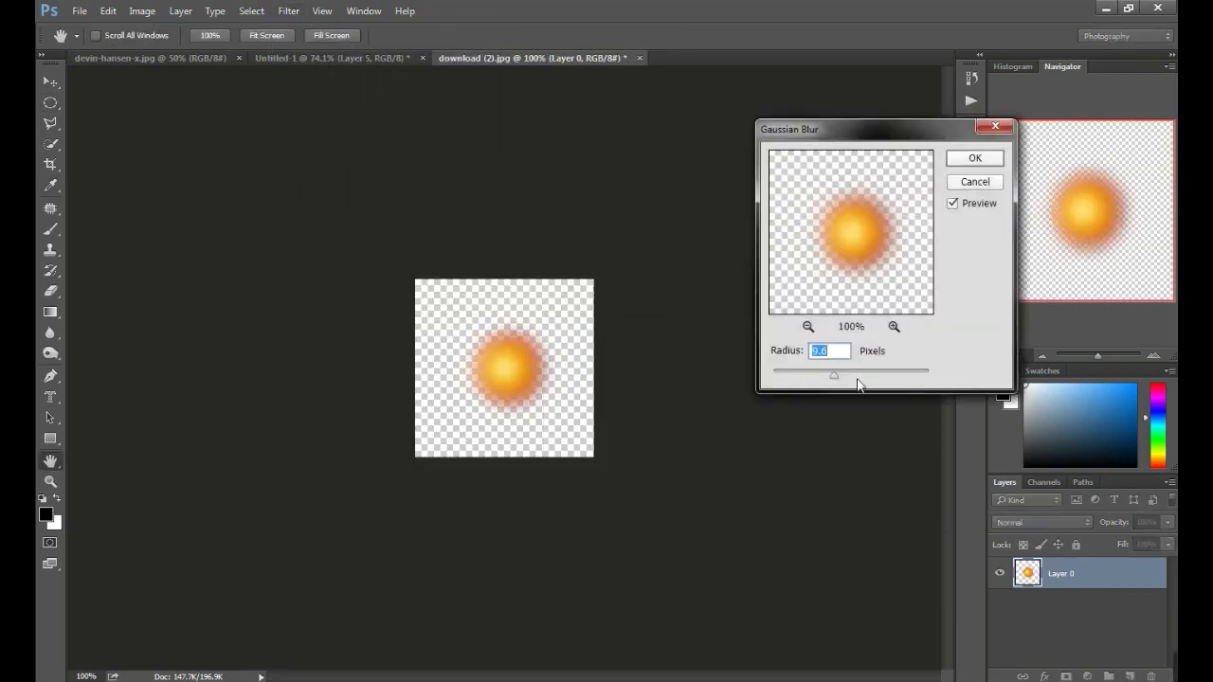
left_click_drag(841, 382, 840, 380)
type("6")
left_click(974, 158)
left_click(50, 81)
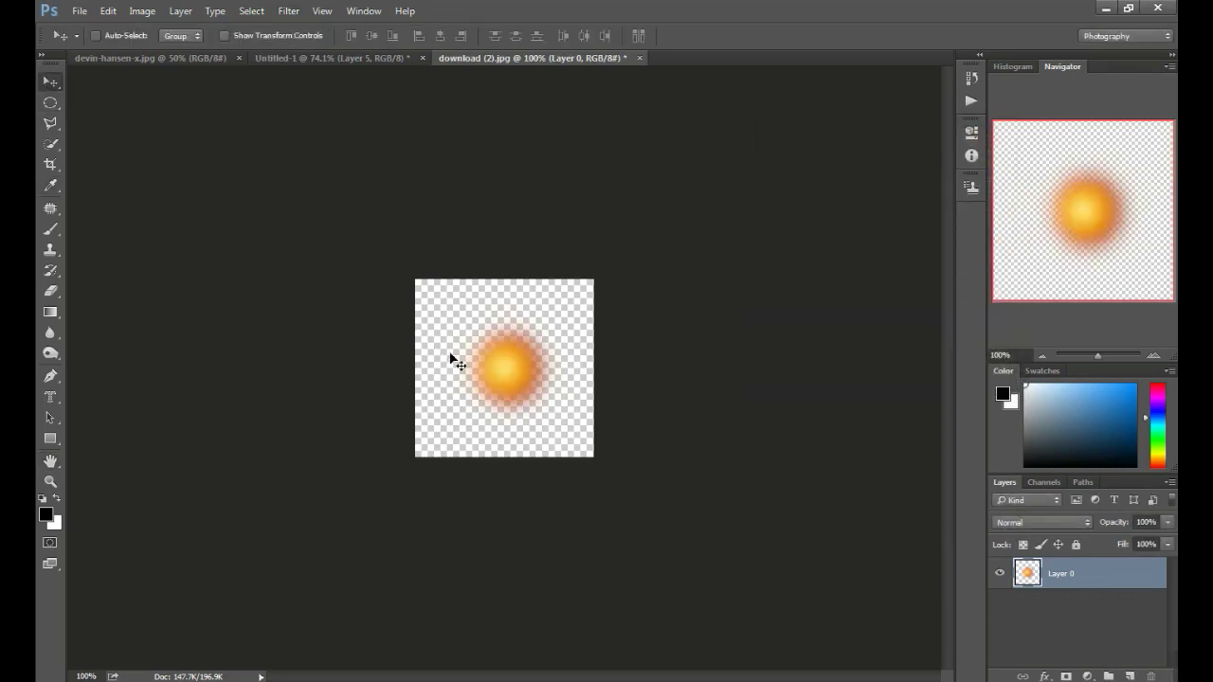
left_click_drag(450, 355, 270, 67)
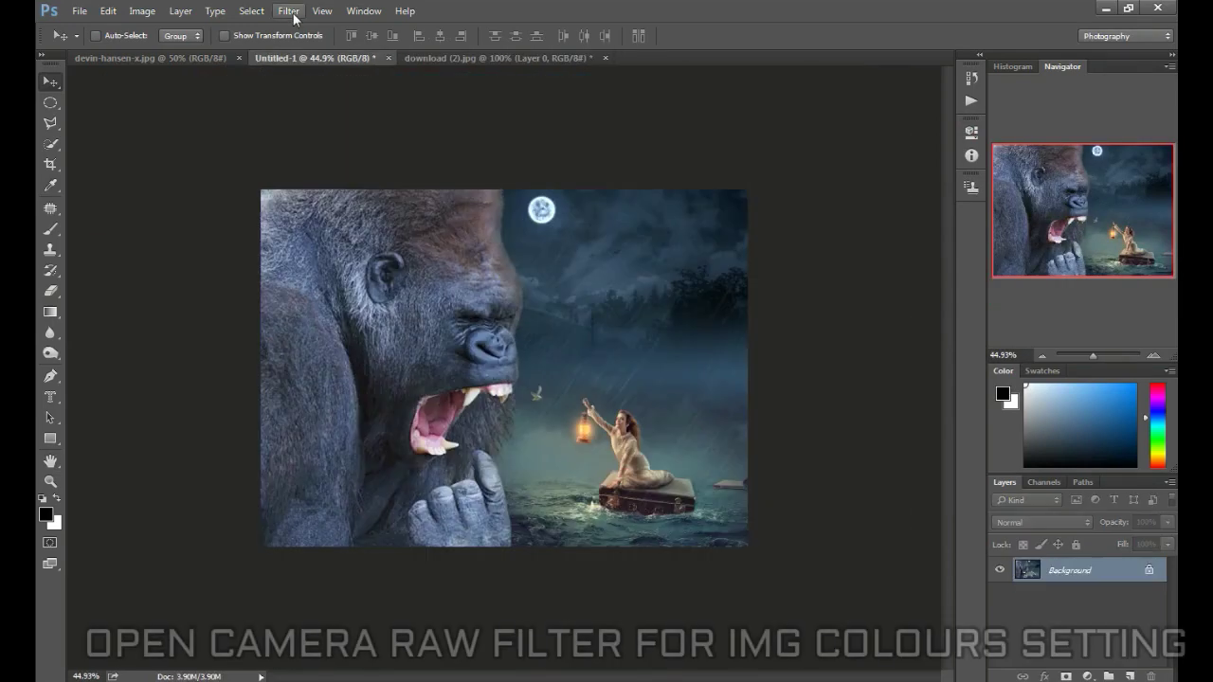
Open the Camera Raw filter and draw a Radial Filter over the gorilla
left_click(289, 11)
left_click(377, 105)
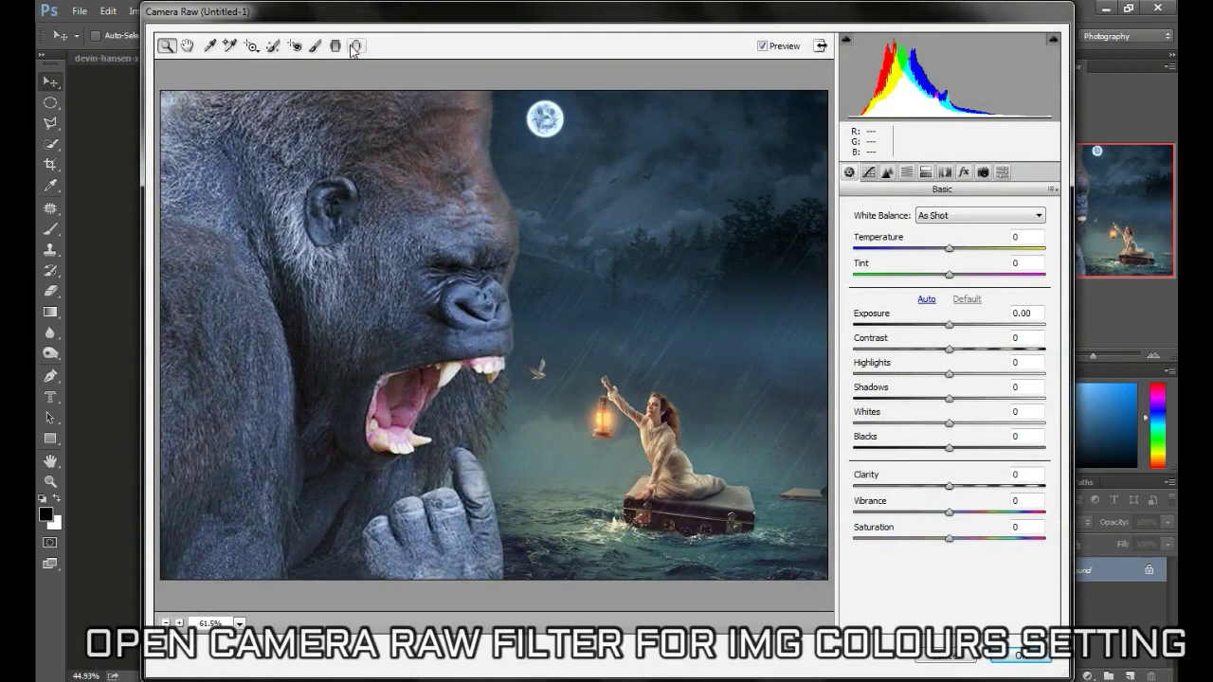
left_click(356, 45)
mouse_move(237, 142)
left_mouse_down()
mouse_move(494, 336)
mouse_move(668, 436)
left_mouse_up()
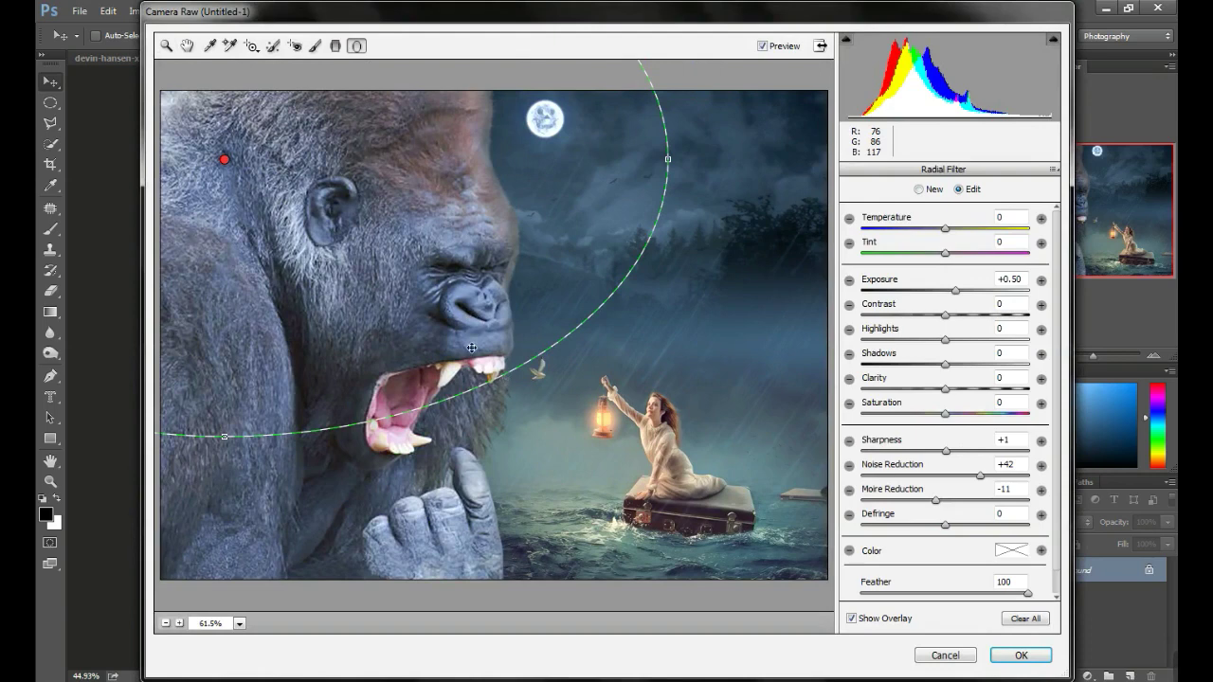
Fit the oval around the gorilla's face and the woman, with outside exposure at -2.60
mouse_move(224, 159)
left_mouse_down()
mouse_move(483, 348)
mouse_move(482, 338)
left_mouse_up()
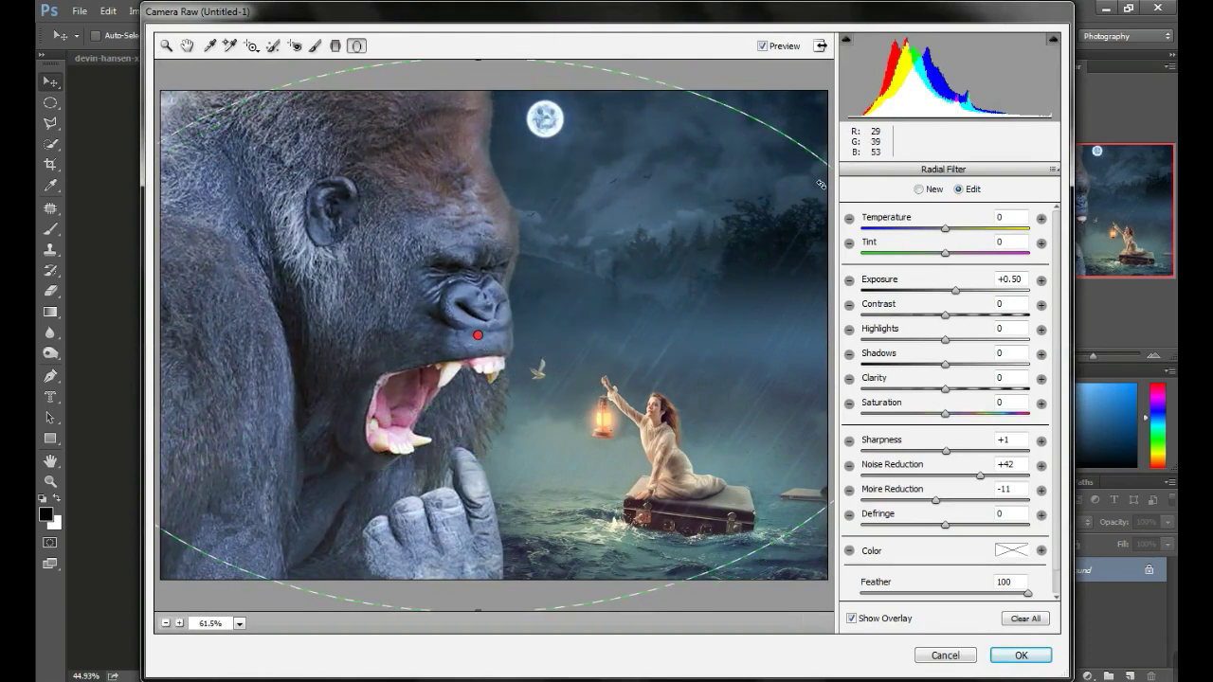
left_click_drag(821, 184, 825, 204)
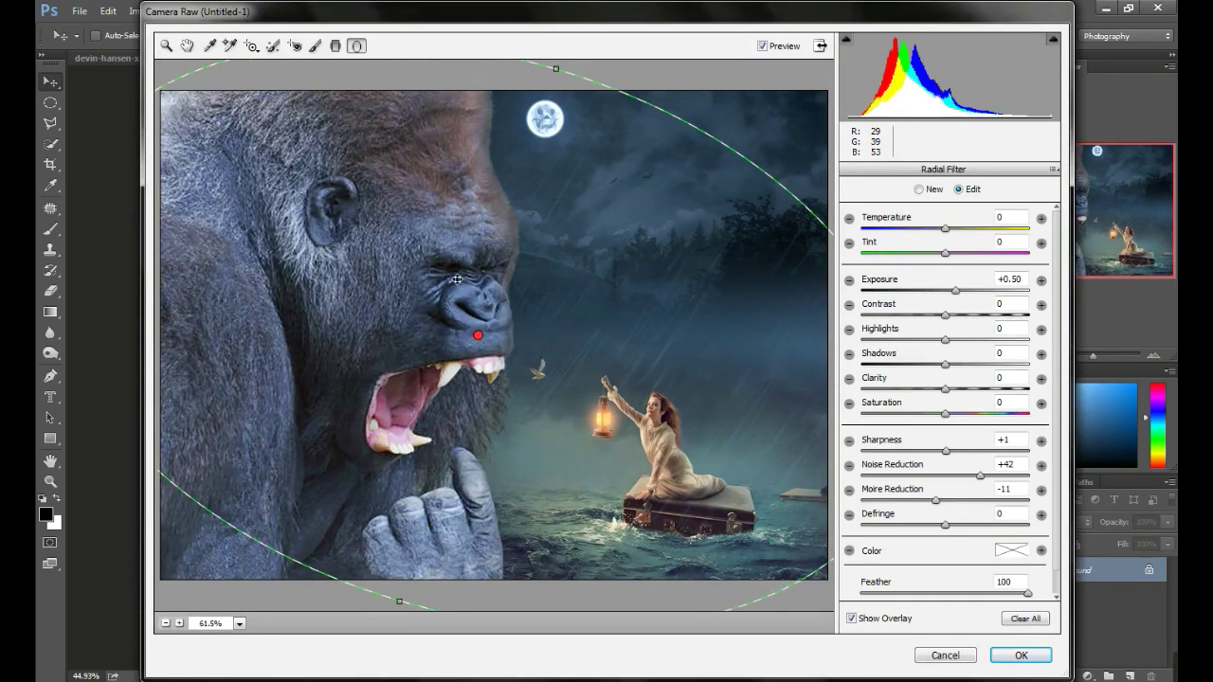
left_click_drag(478, 337, 532, 408)
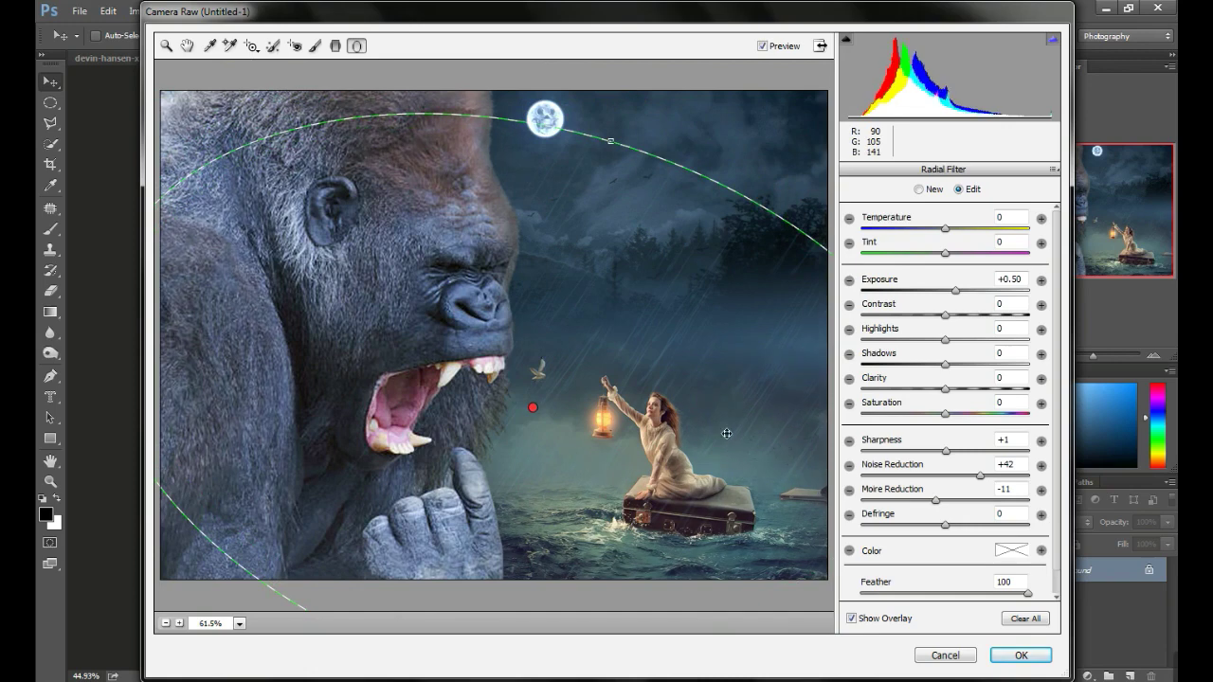
left_click_drag(956, 290, 893, 295)
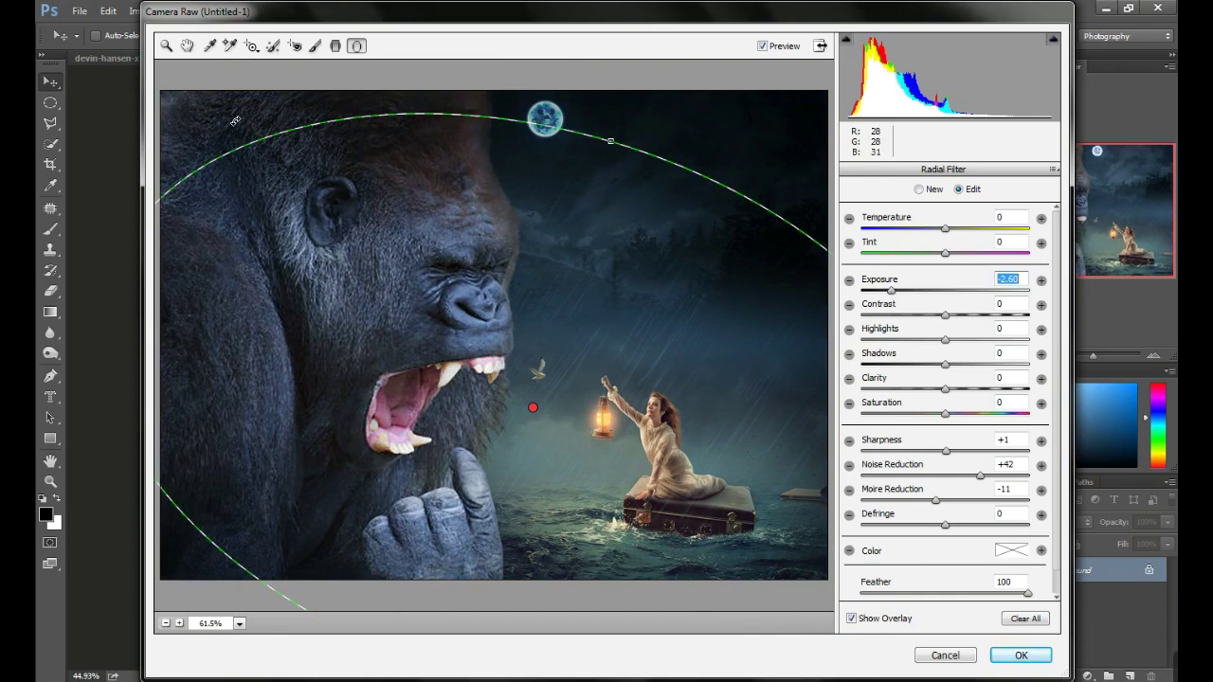
left_click_drag(228, 127, 189, 172)
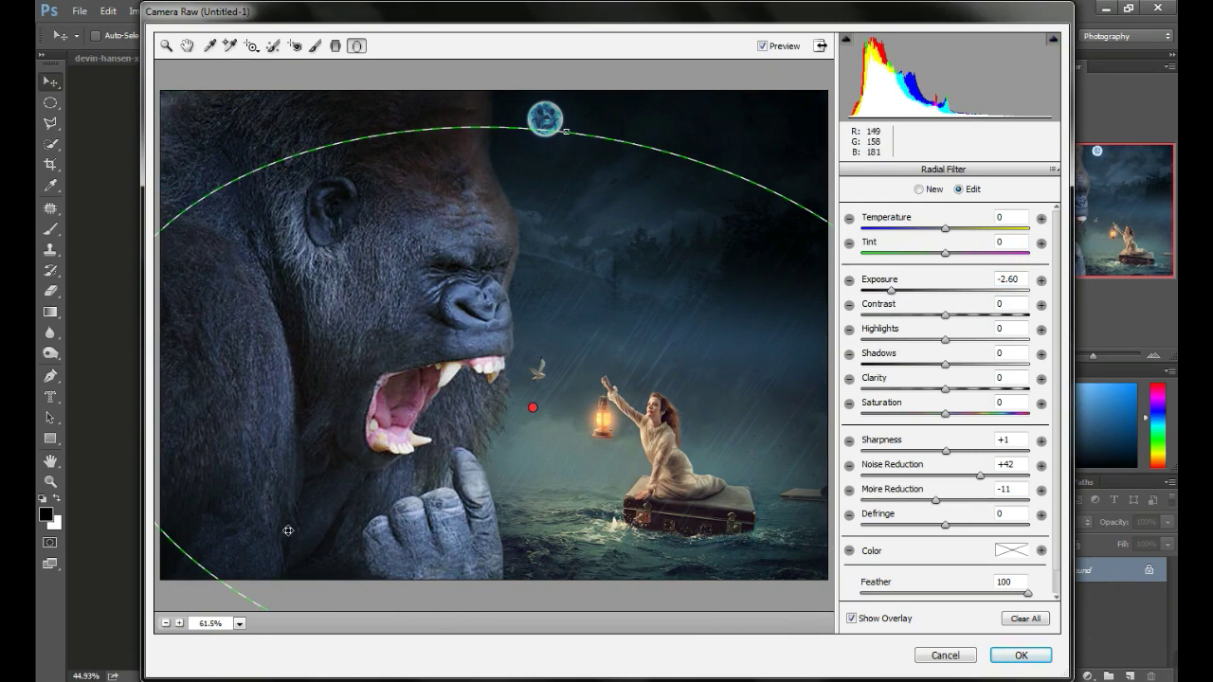
Zoom out and refit the vignette oval's width, height, rotation and position
left_click(166, 623)
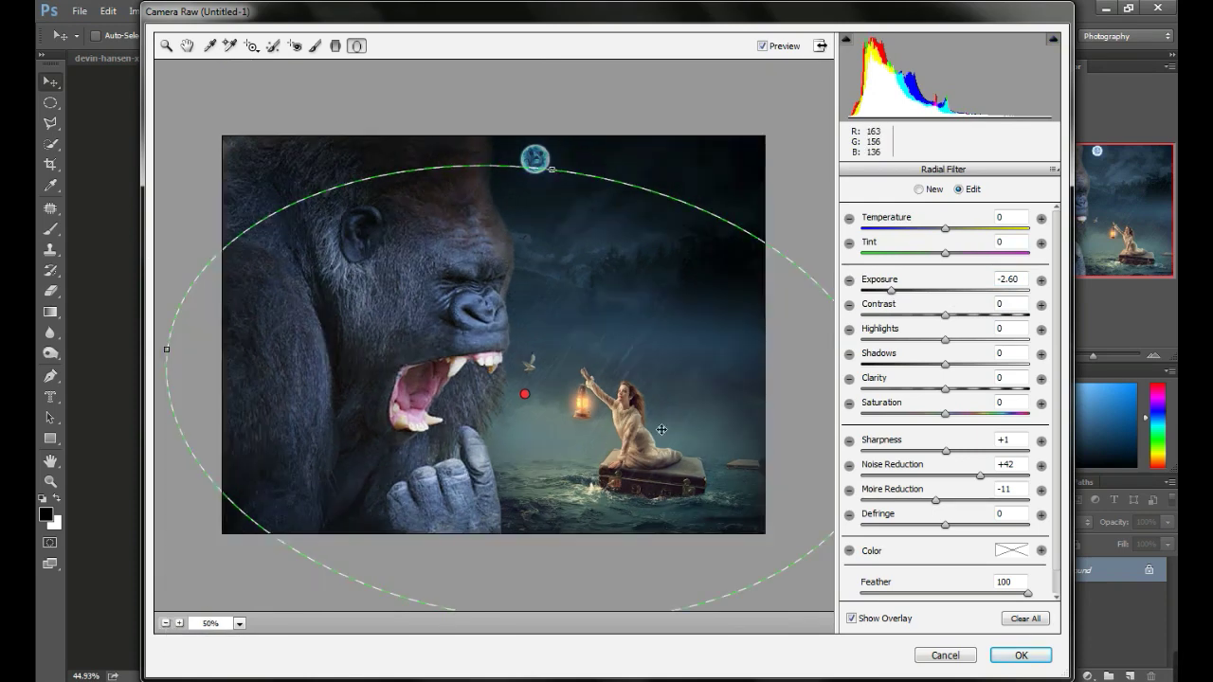
left_click_drag(166, 348, 258, 352)
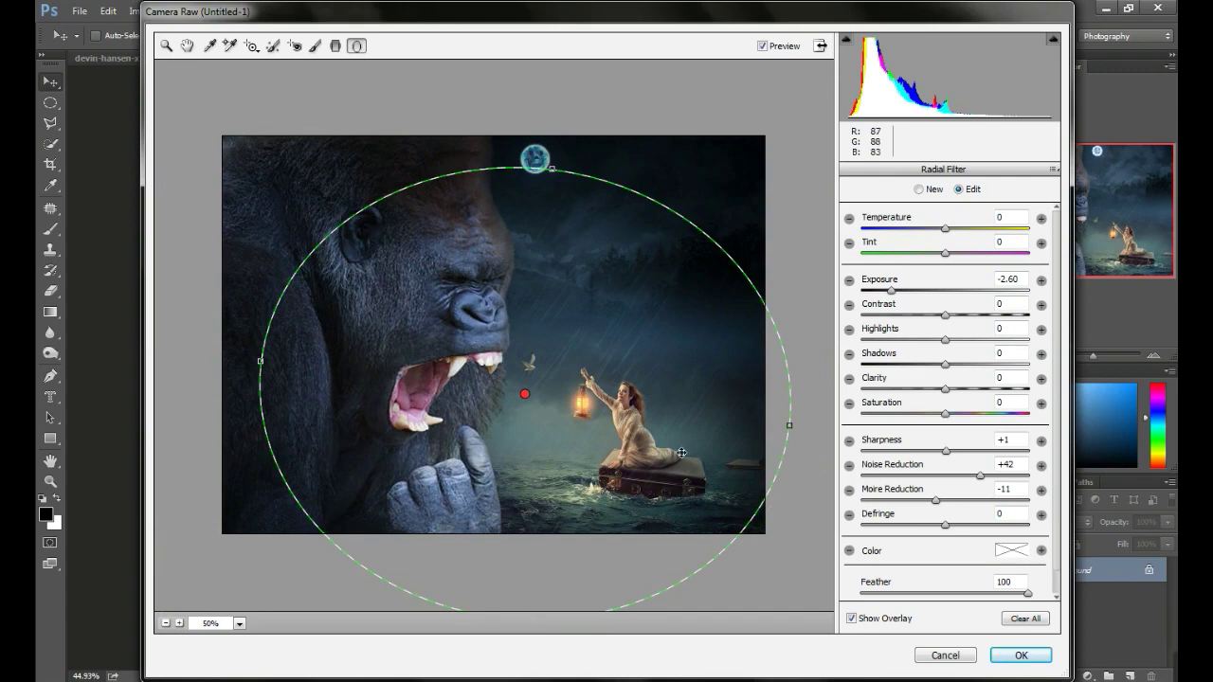
left_click_drag(615, 606, 617, 593)
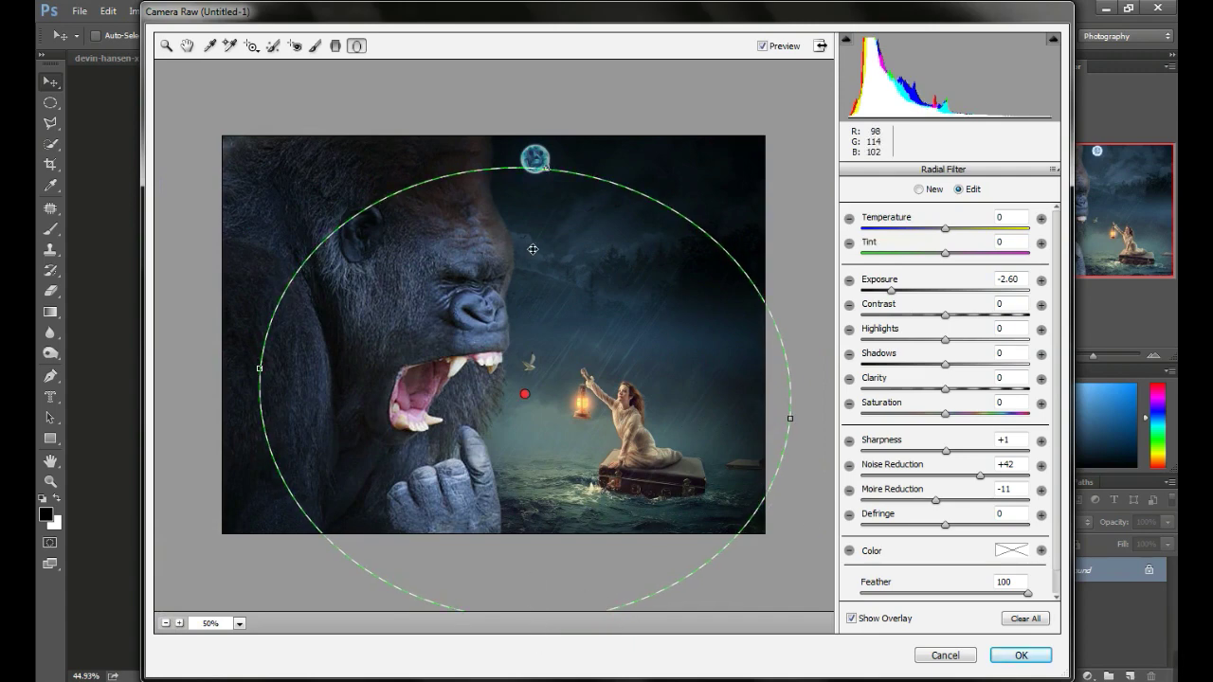
left_click_drag(545, 169, 546, 161)
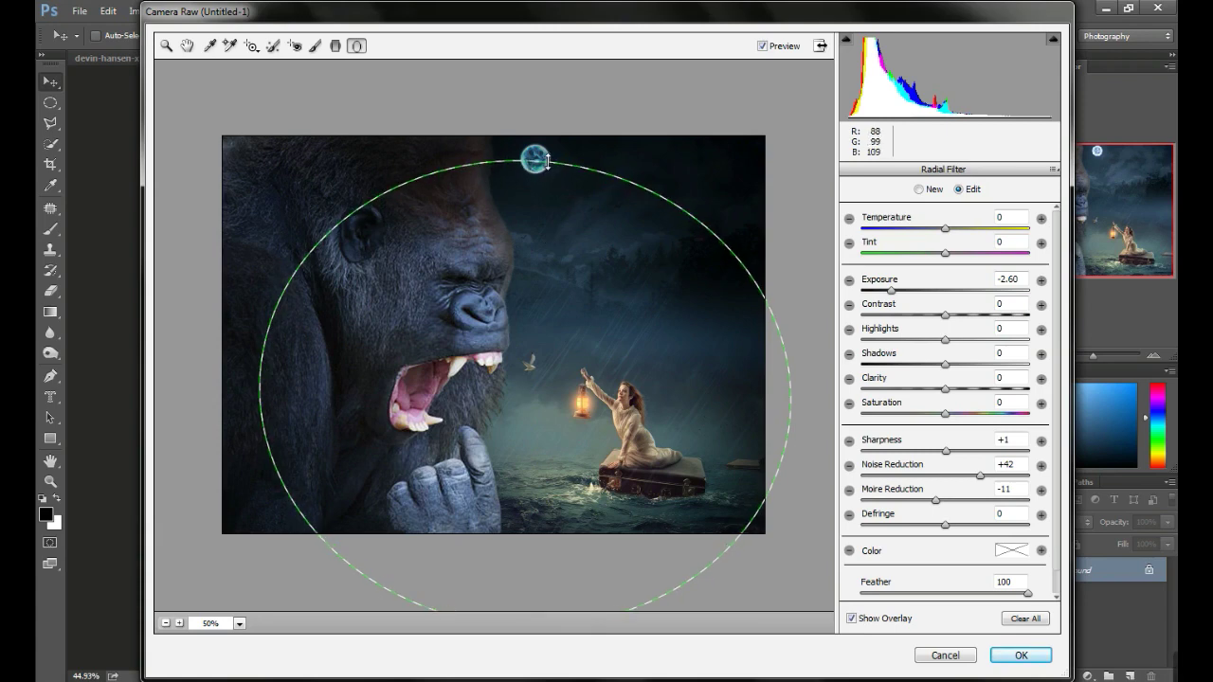
left_click_drag(527, 379, 529, 361)
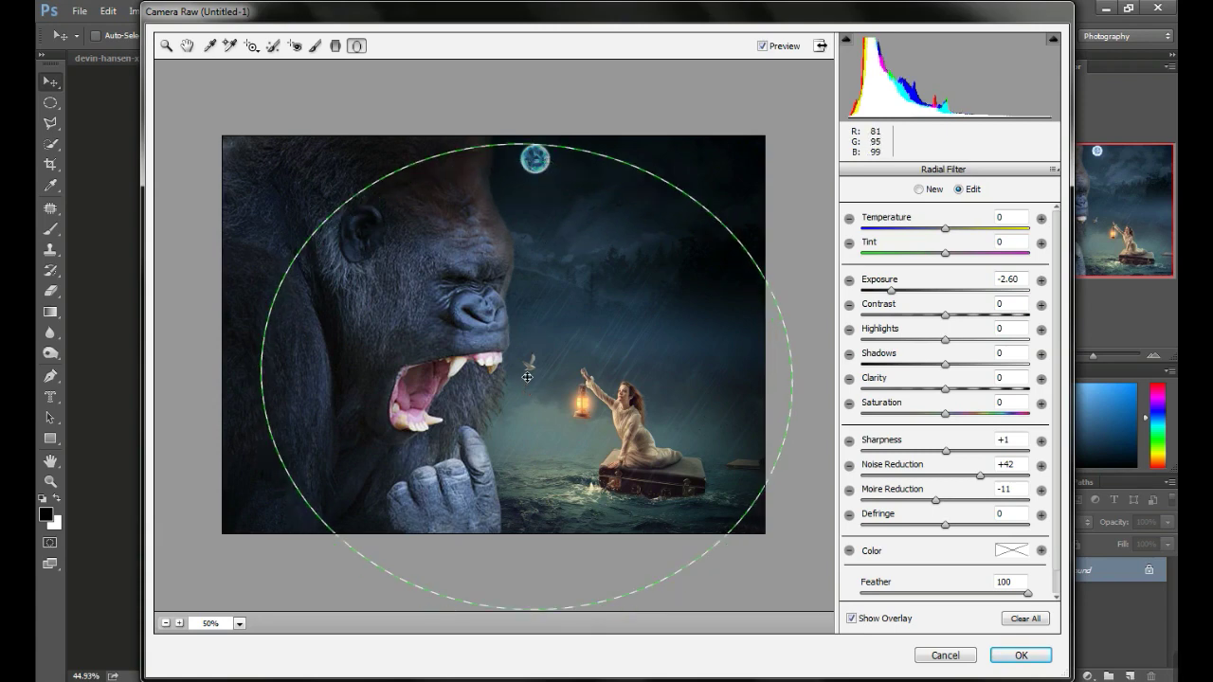
left_click_drag(512, 607, 516, 558)
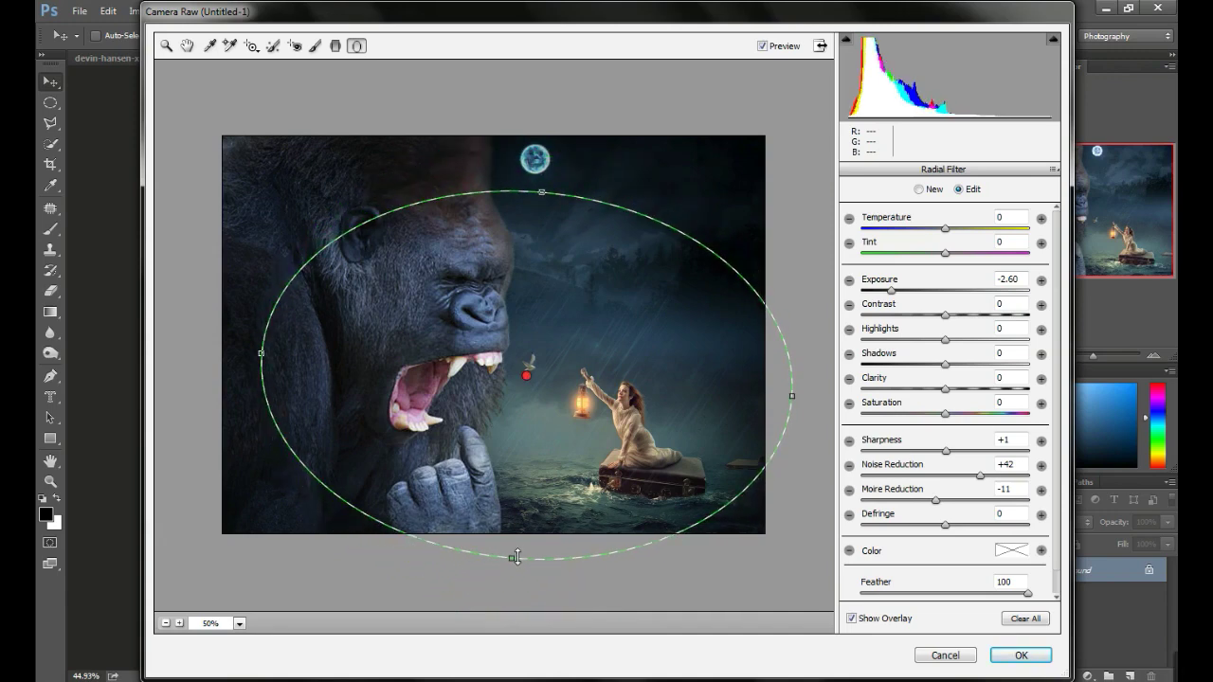
left_click_drag(542, 191, 568, 182)
left_click_drag(262, 354, 283, 353)
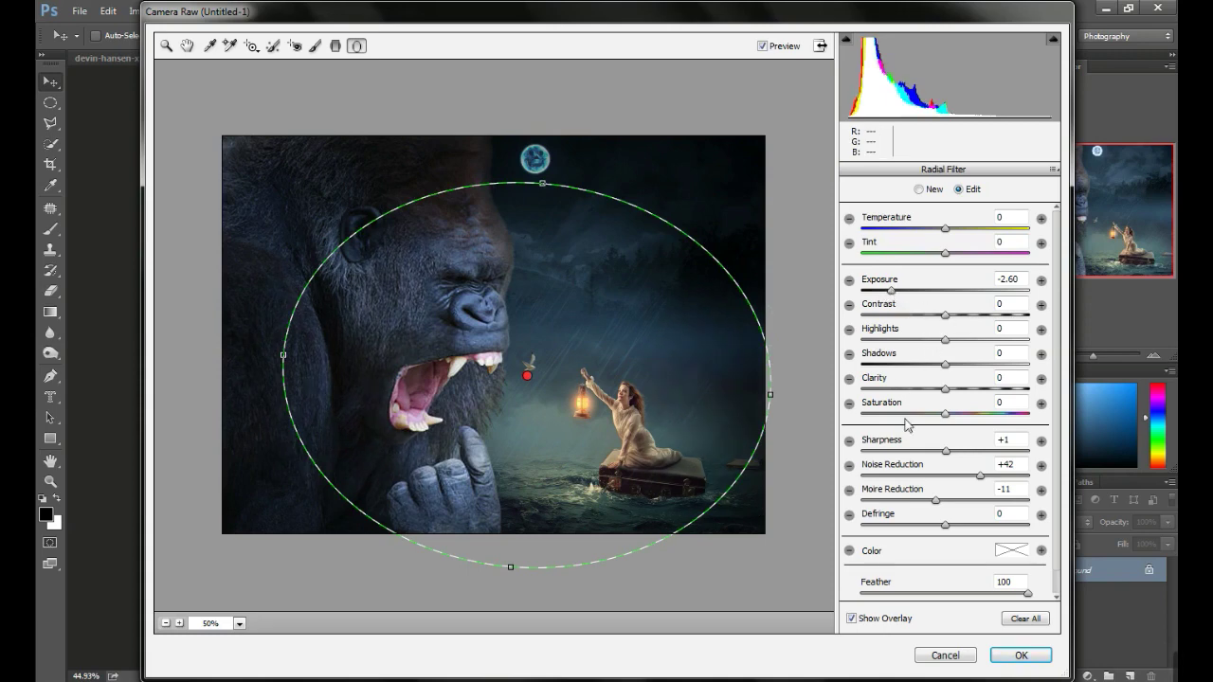
Set outside exposure -2.75 and contrast -10, then enlarge and raise the oval
left_click_drag(891, 290, 888, 290)
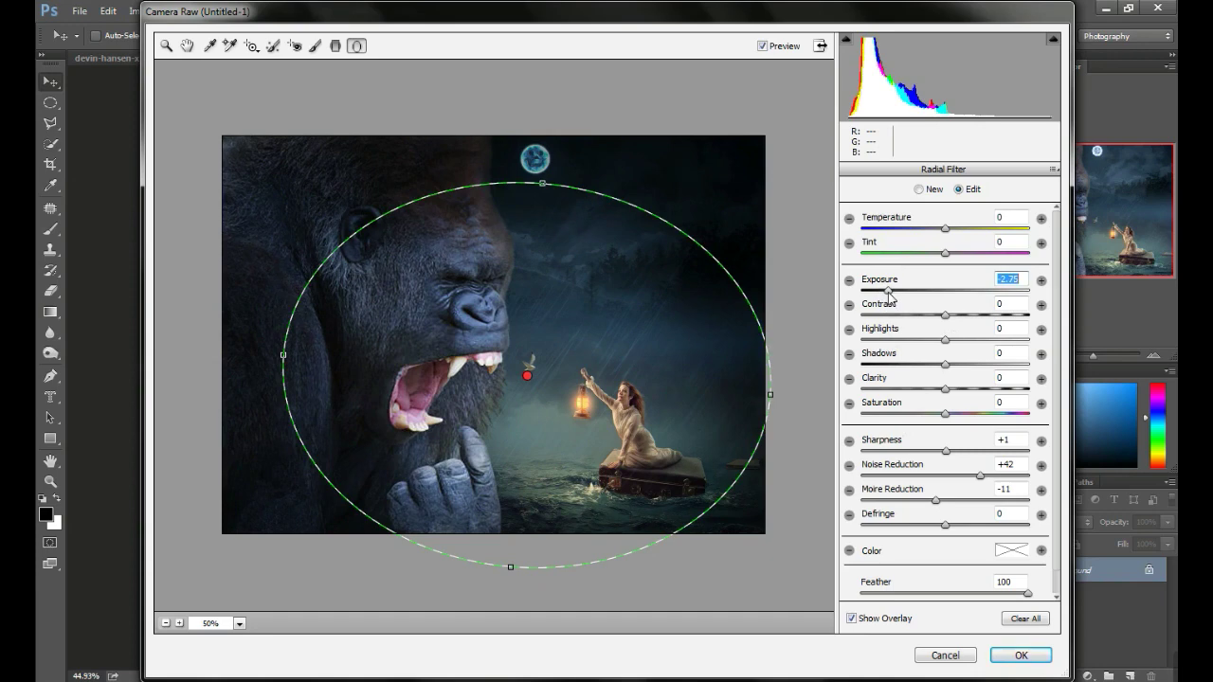
left_click_drag(944, 314, 937, 315)
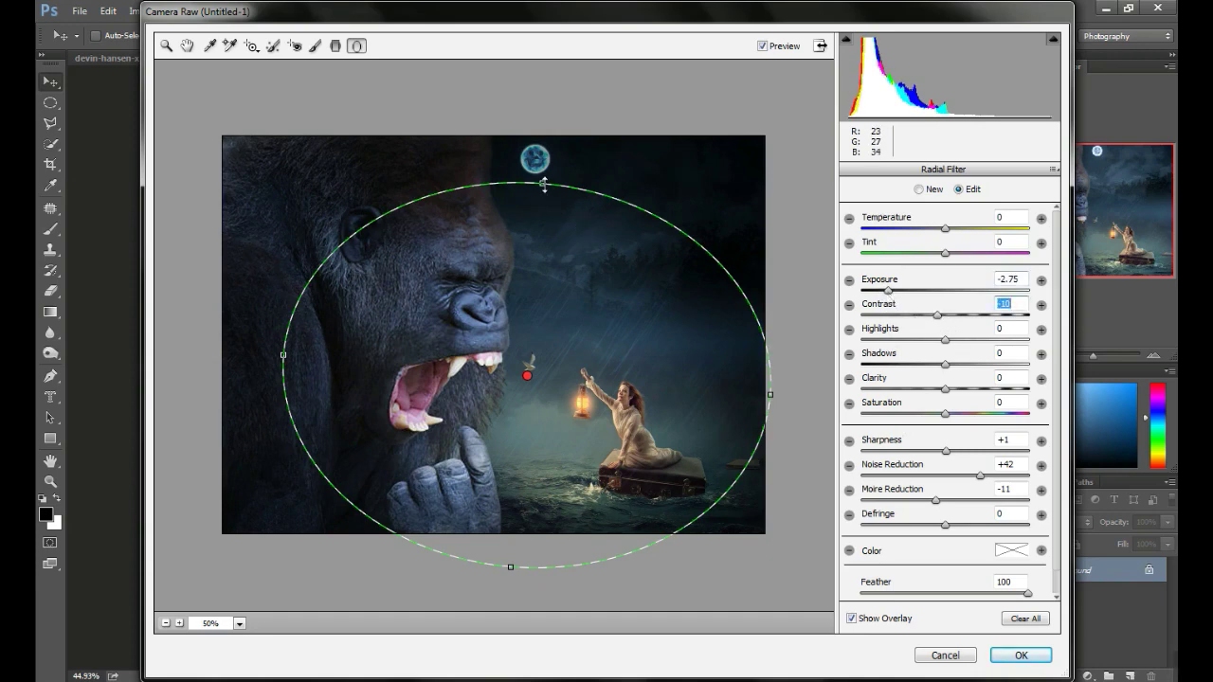
left_click_drag(543, 182, 542, 166)
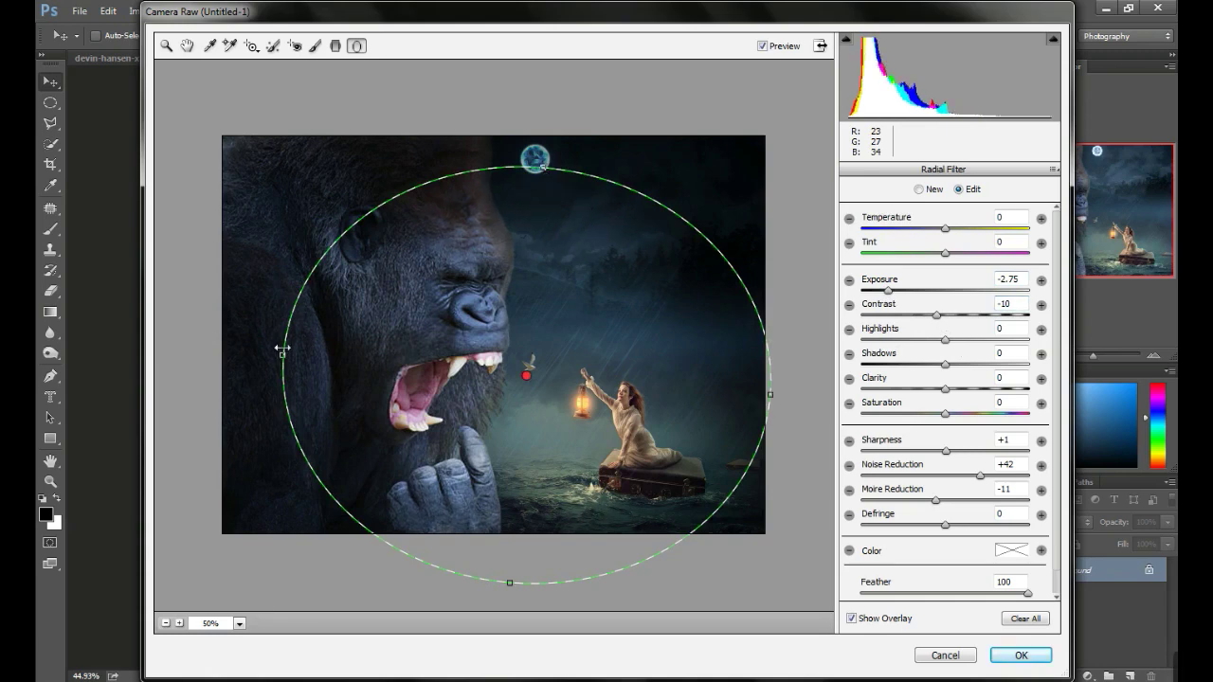
left_click_drag(282, 349, 268, 351)
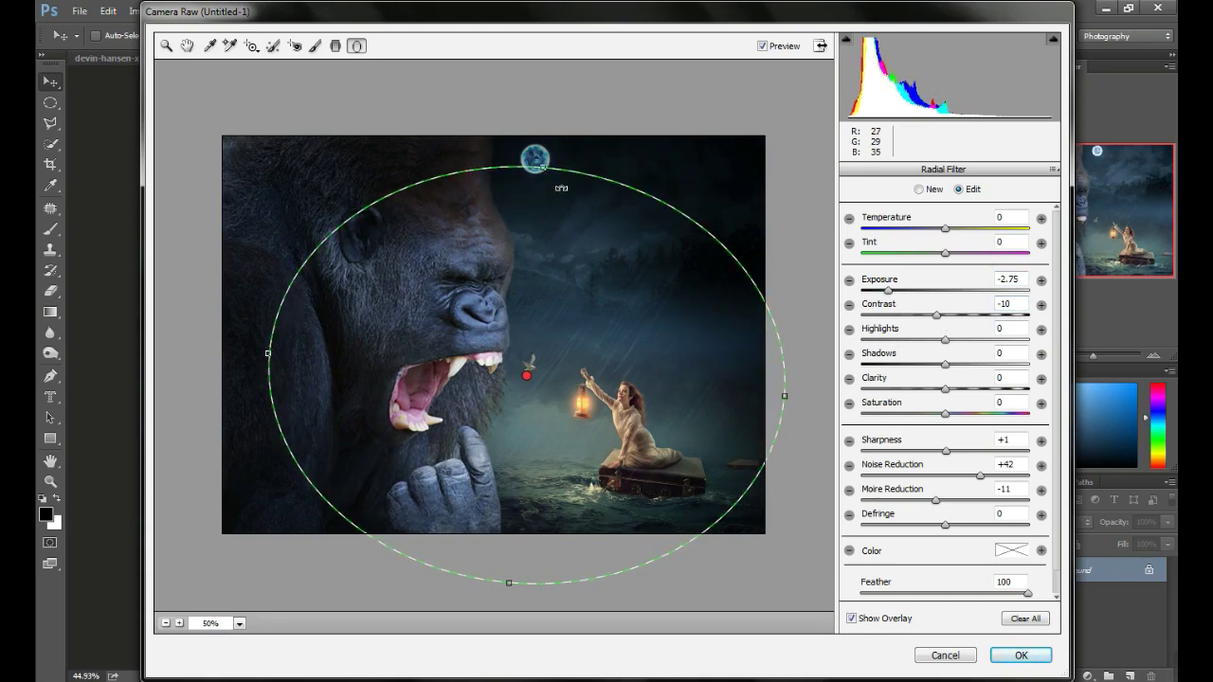
left_click_drag(543, 167, 543, 143)
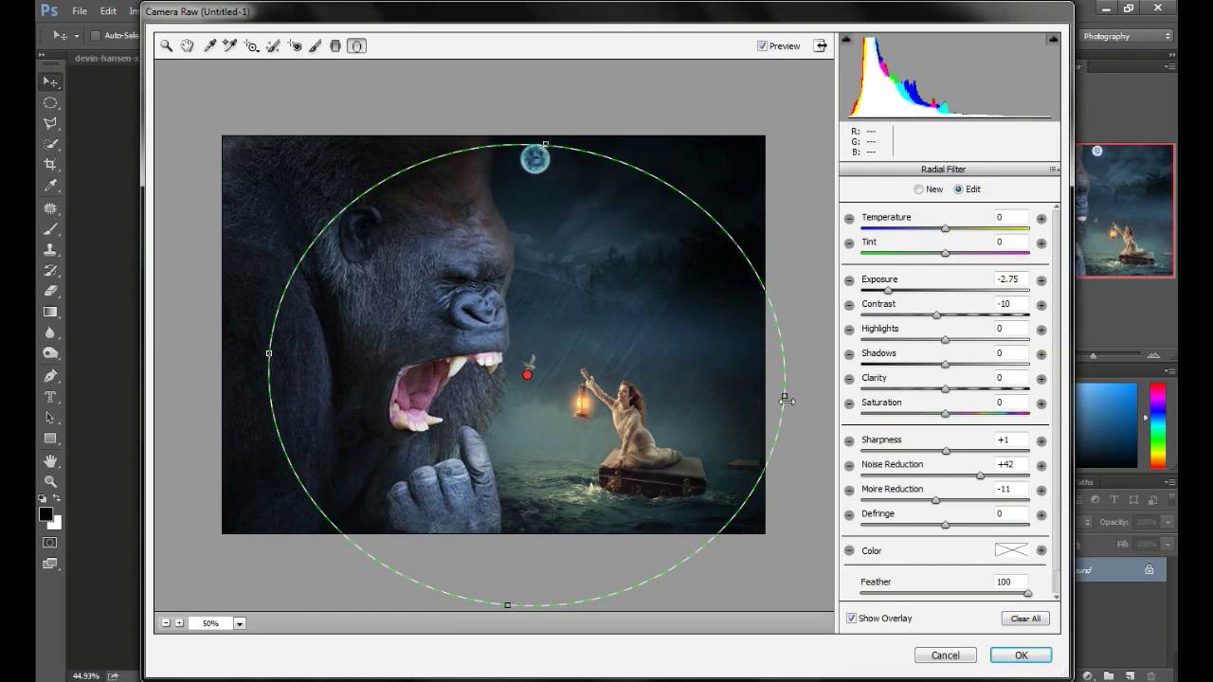
left_click_drag(786, 401, 802, 401)
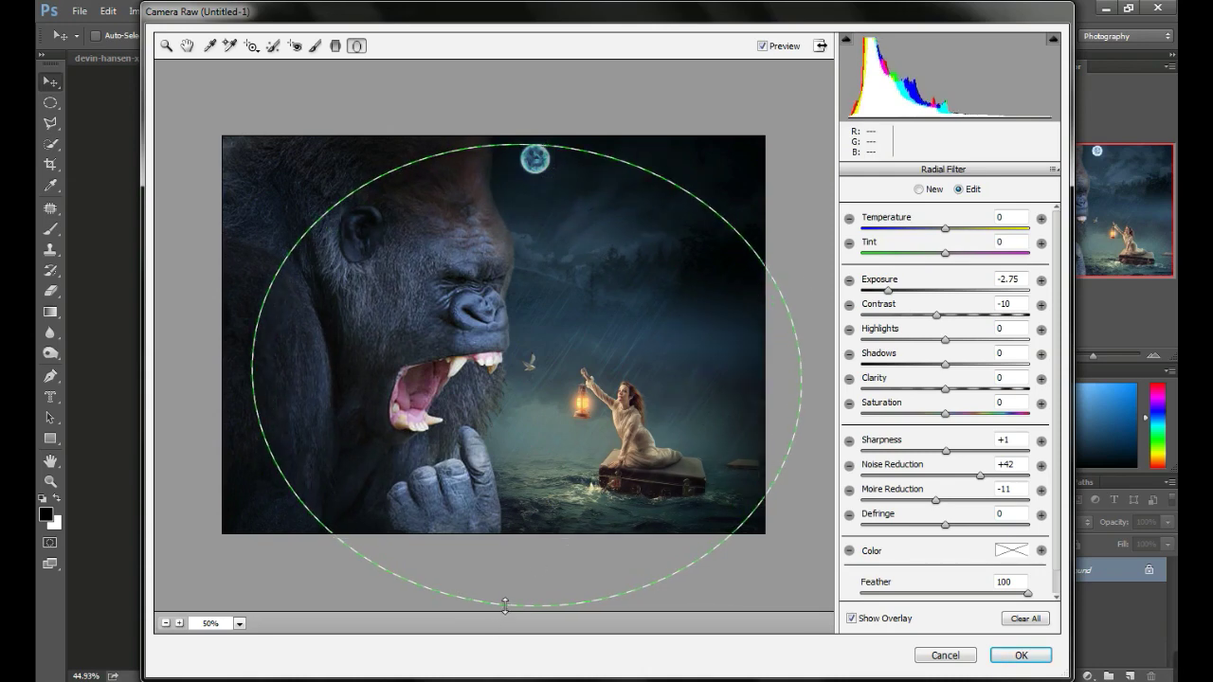
left_click_drag(505, 605, 508, 581)
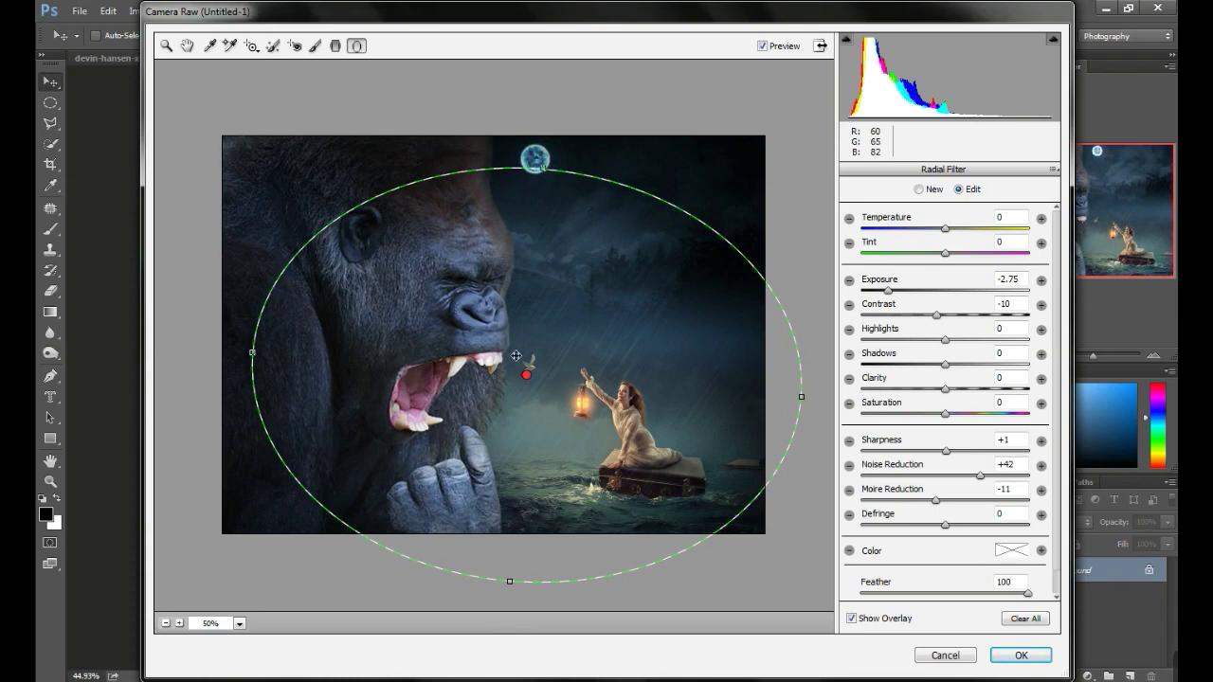
left_click_drag(527, 373, 528, 344)
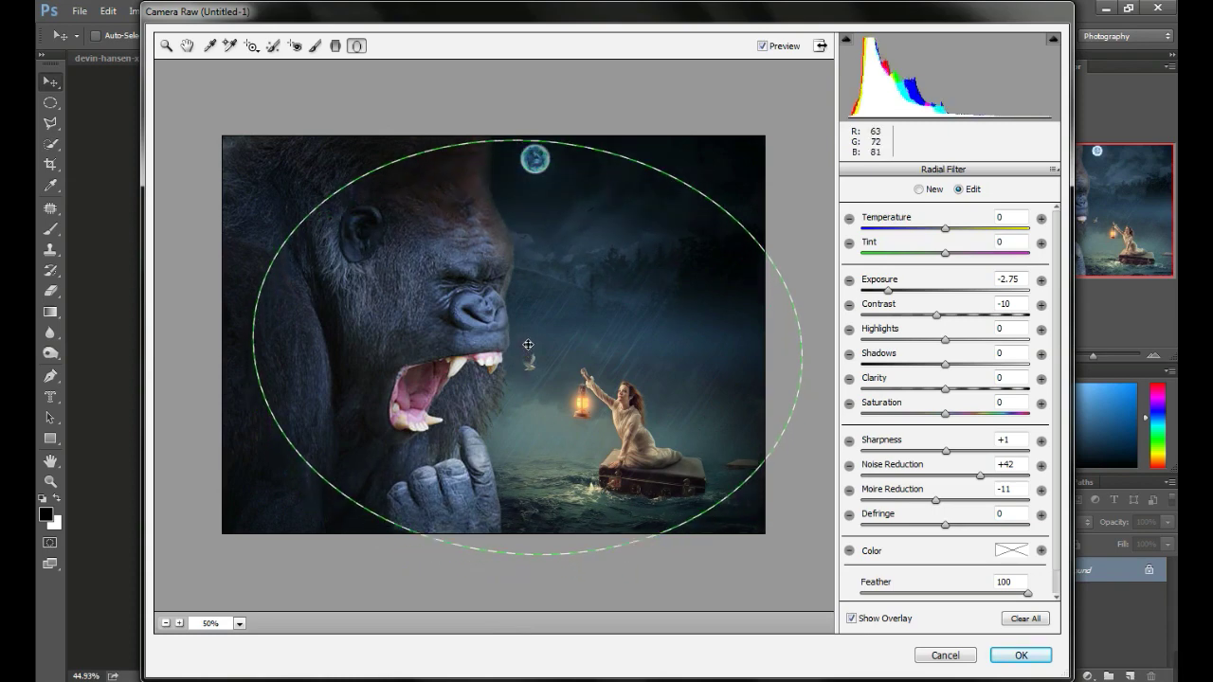
Set highlights -3 and shadows -26, trim the oval, and apply the vignette
mouse_move(945, 339)
left_mouse_down()
mouse_move(933, 345)
mouse_move(963, 345)
left_mouse_up()
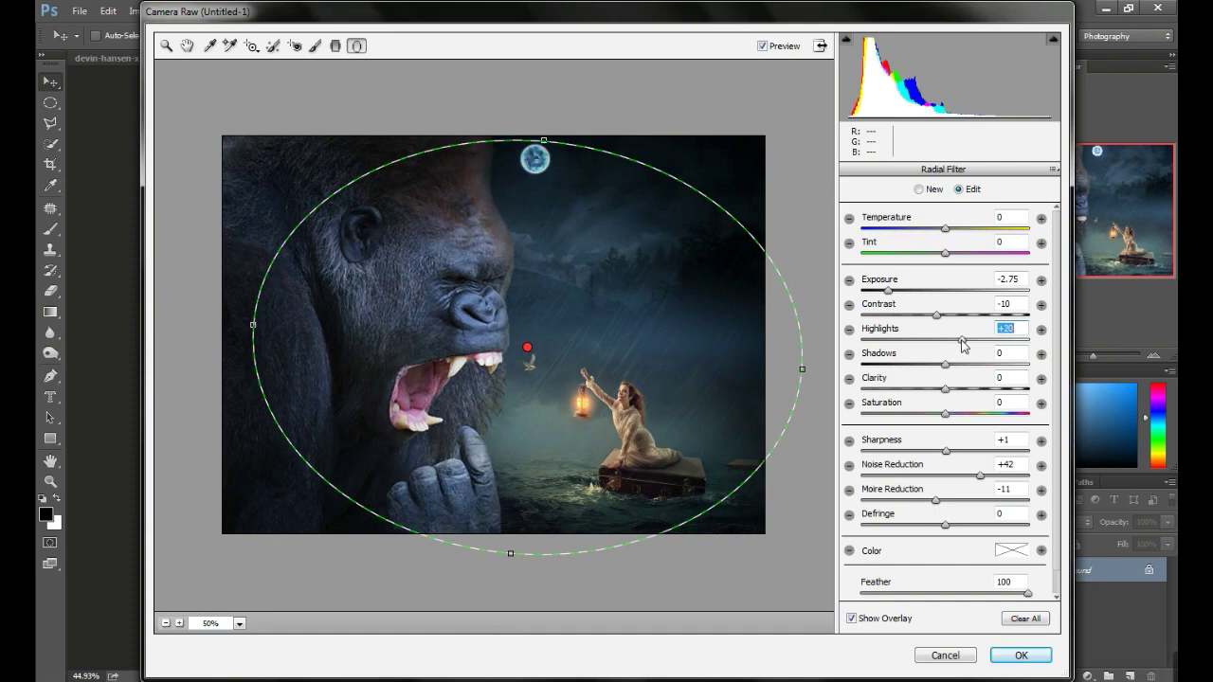
left_click_drag(963, 345, 930, 365)
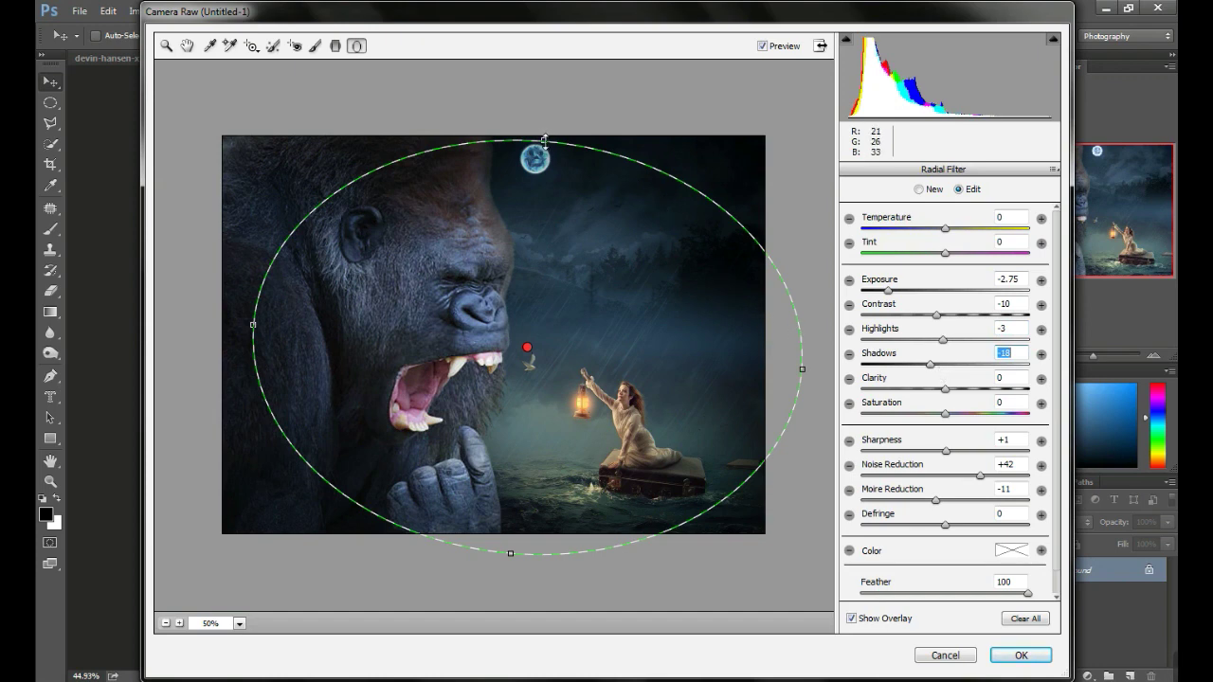
left_click_drag(544, 140, 542, 163)
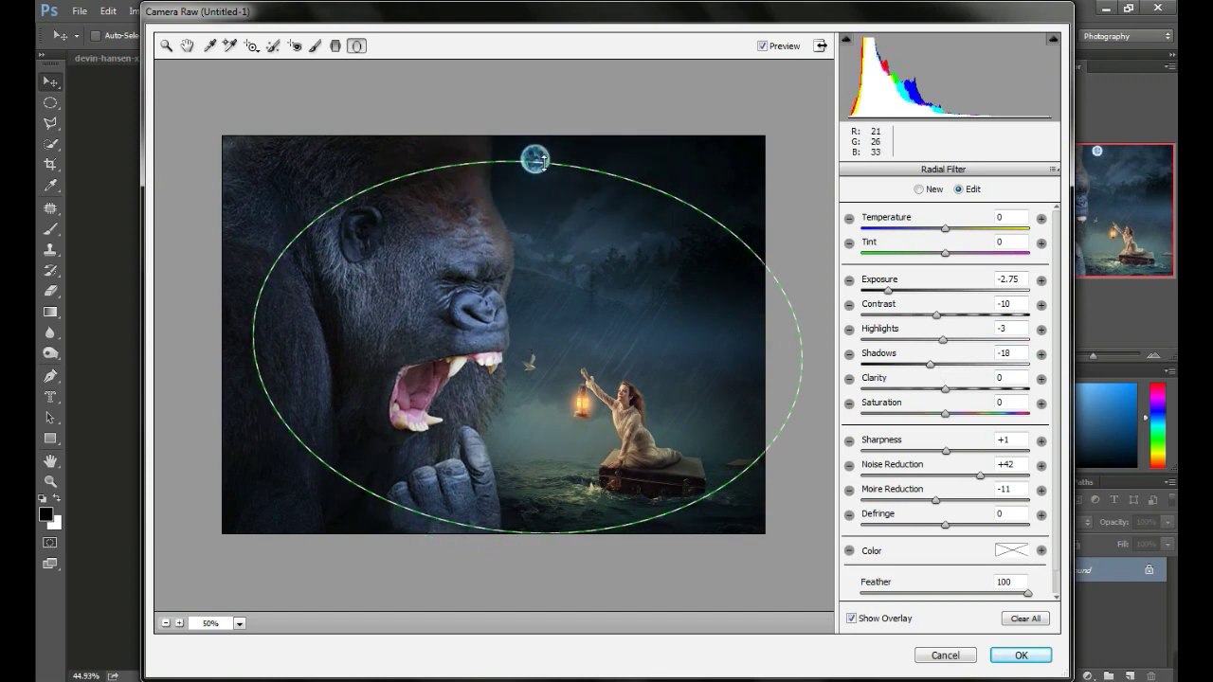
left_click_drag(801, 378, 790, 383)
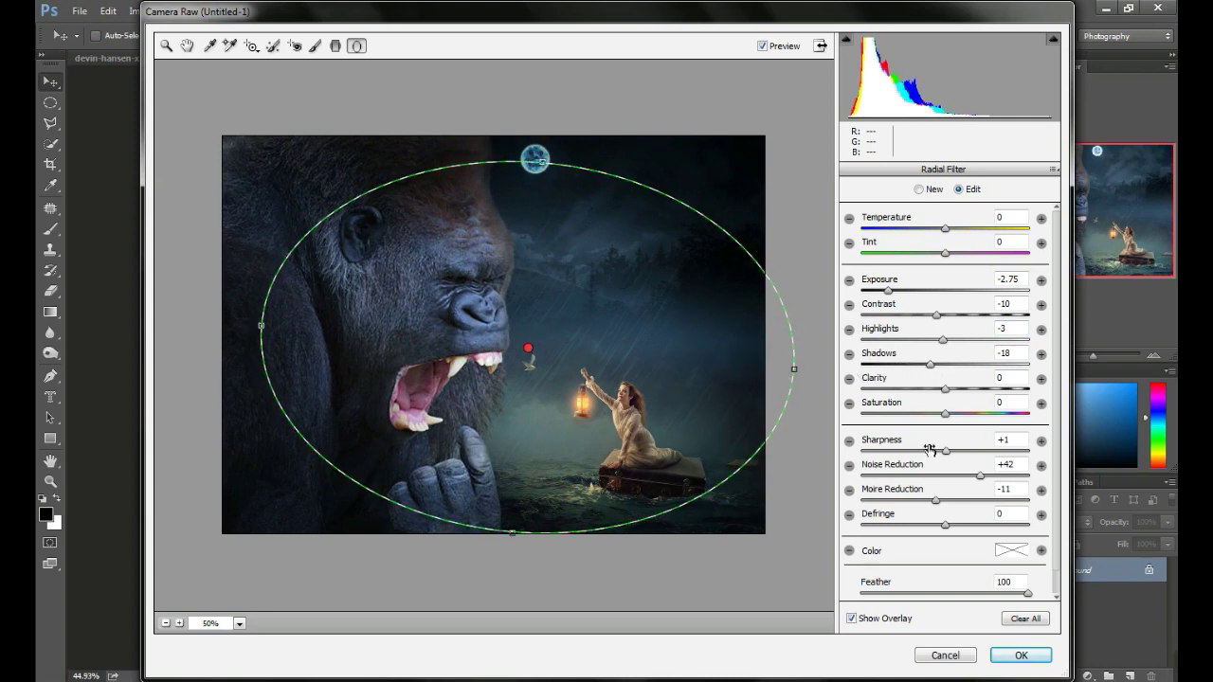
left_click_drag(929, 364, 924, 365)
left_click(1021, 655)
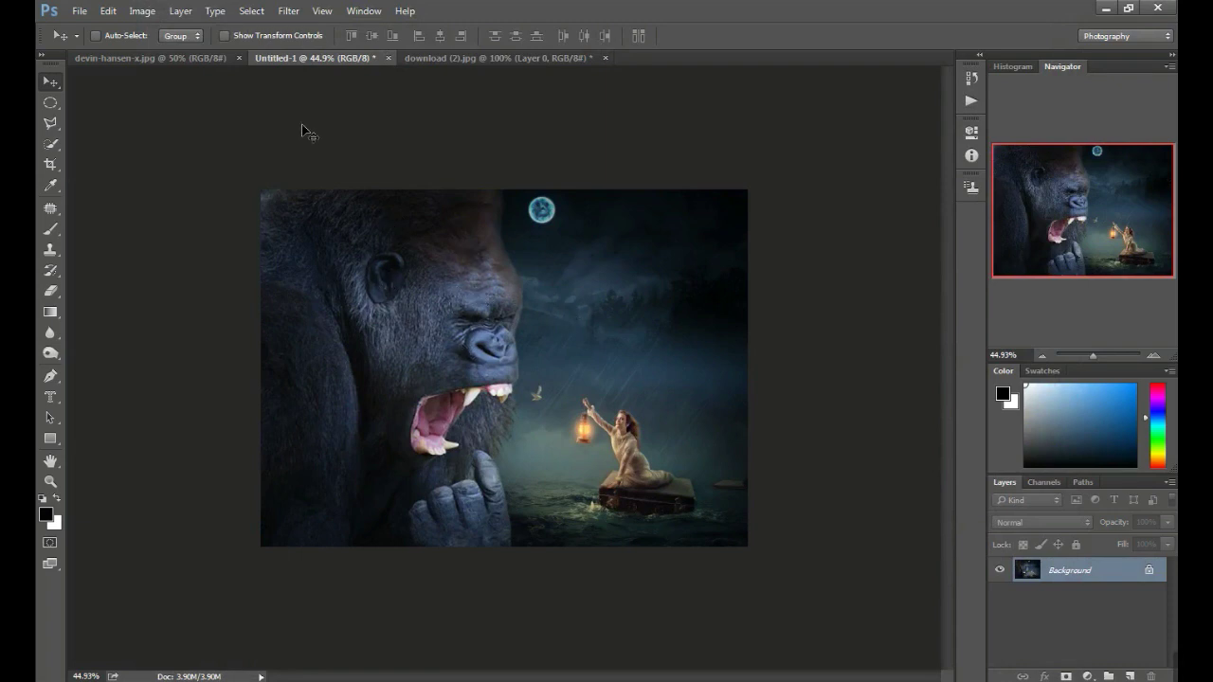
Drag the orange glow from download (2).jpg into Untitled-1 over the gorilla's face
left_click(477, 56)
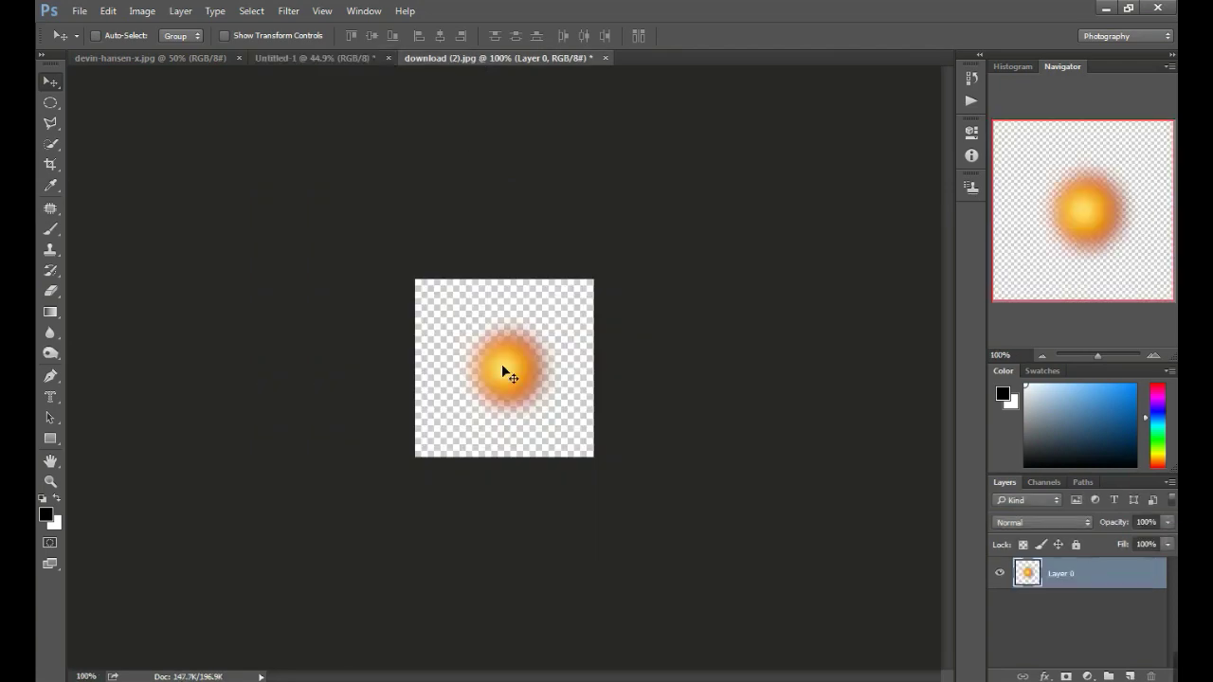
mouse_move(502, 364)
left_mouse_down()
mouse_move(152, 57)
mouse_move(393, 124)
left_mouse_up()
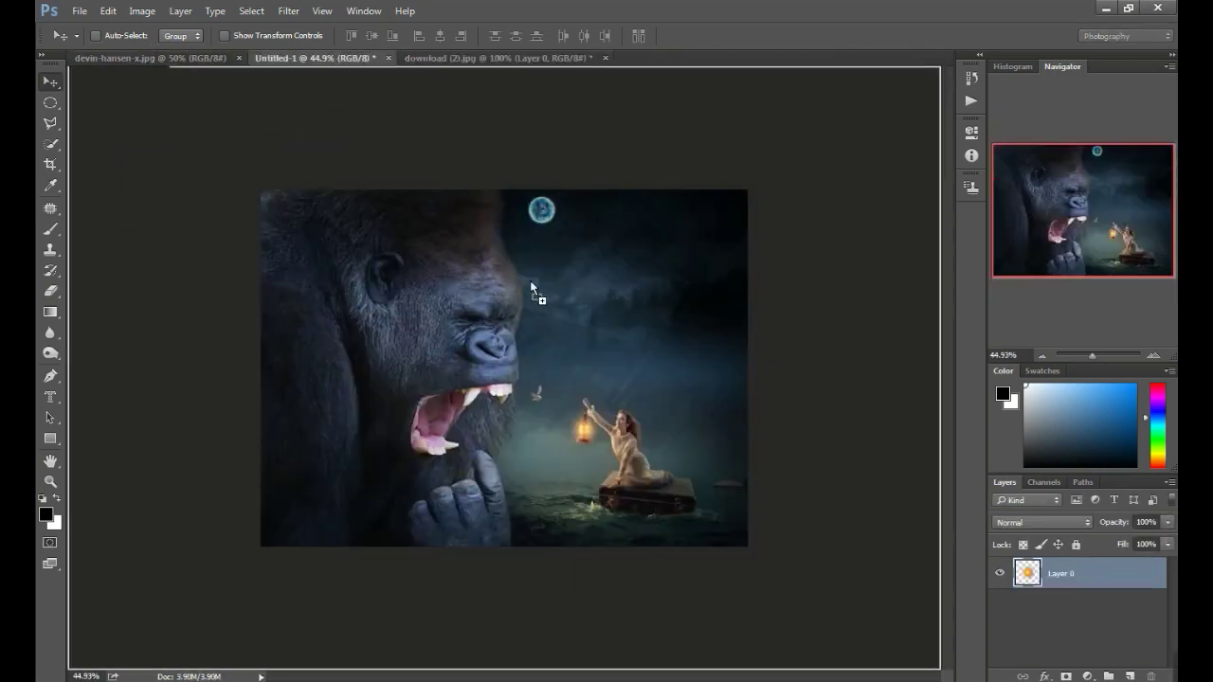
left_click_drag(551, 333, 524, 330)
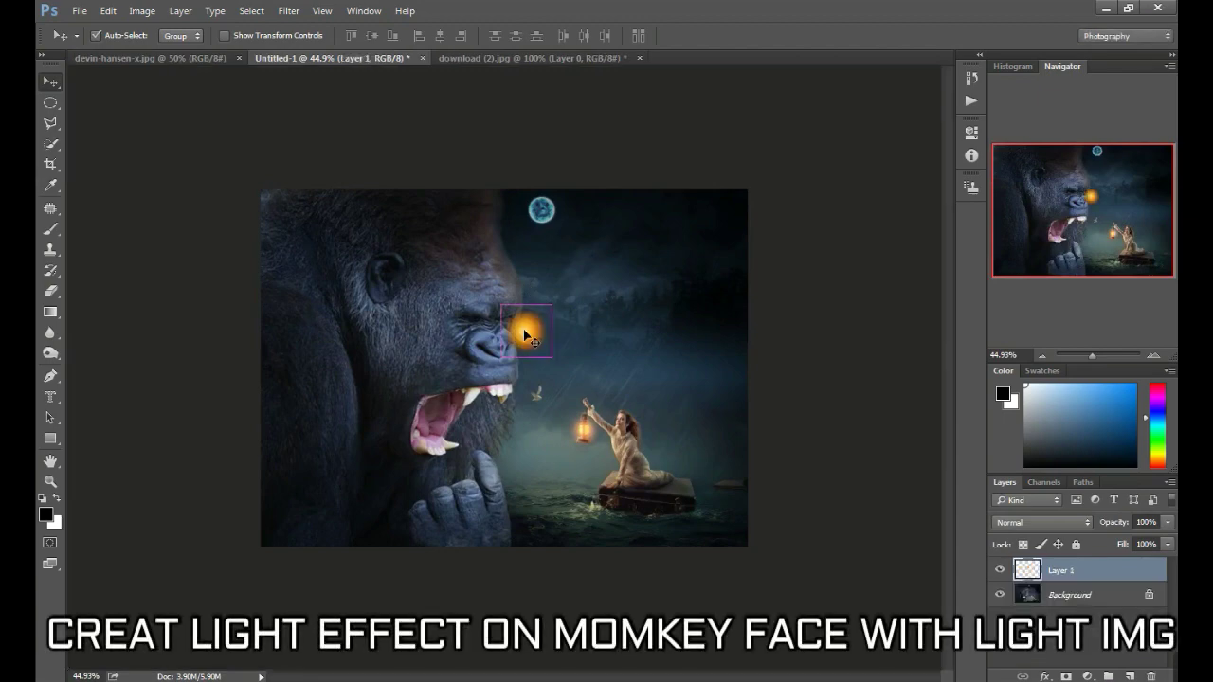
Enlarge the glow with Ctrl+T, centre it between the gorilla and woman, and commit
key("ctrl+t")
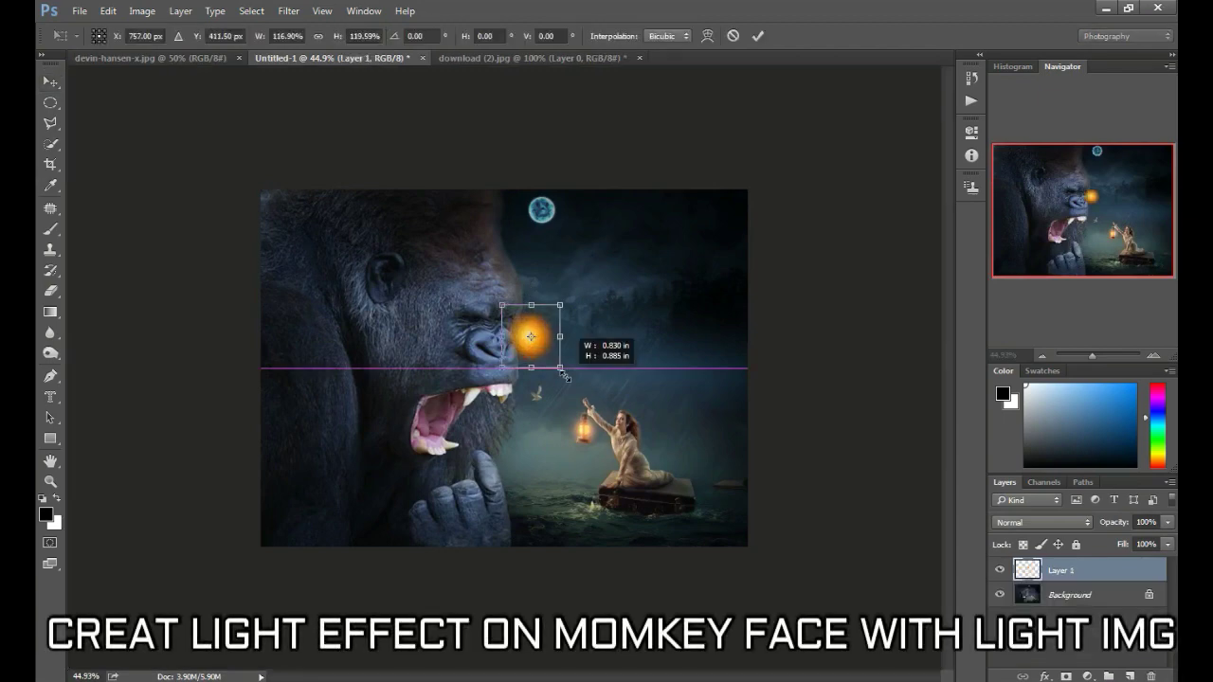
mouse_move(552, 358)
left_mouse_down()
mouse_move(669, 483)
mouse_move(770, 558)
left_mouse_up()
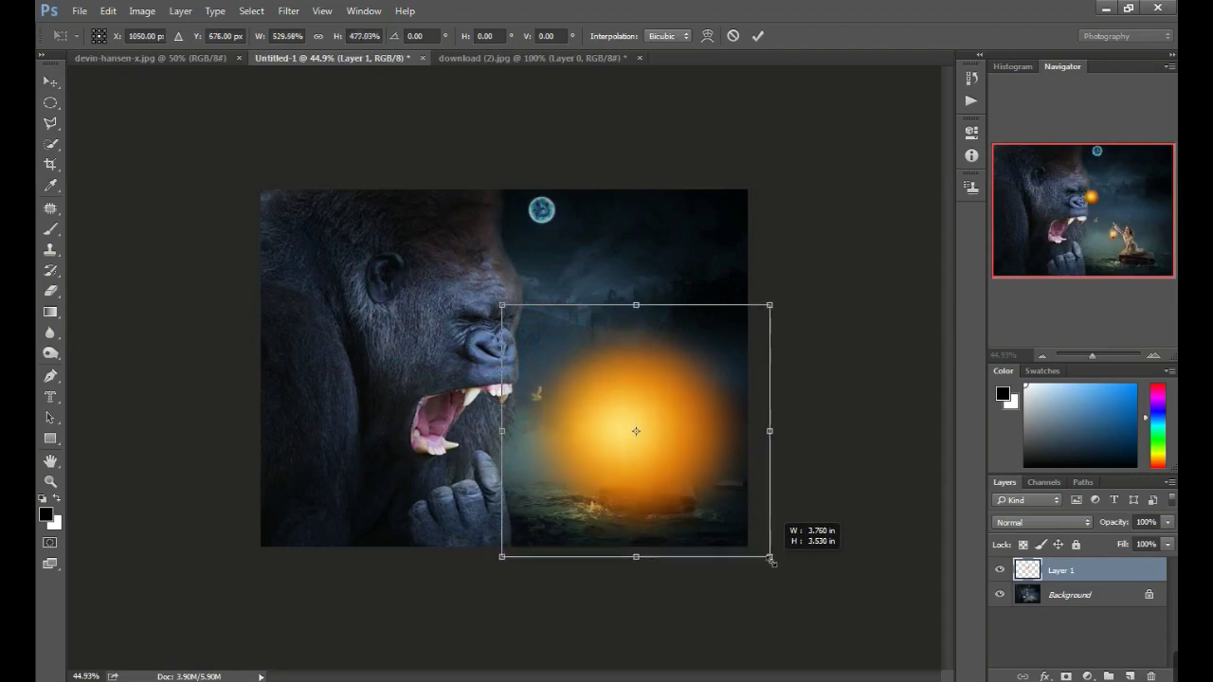
left_click_drag(502, 309, 466, 274)
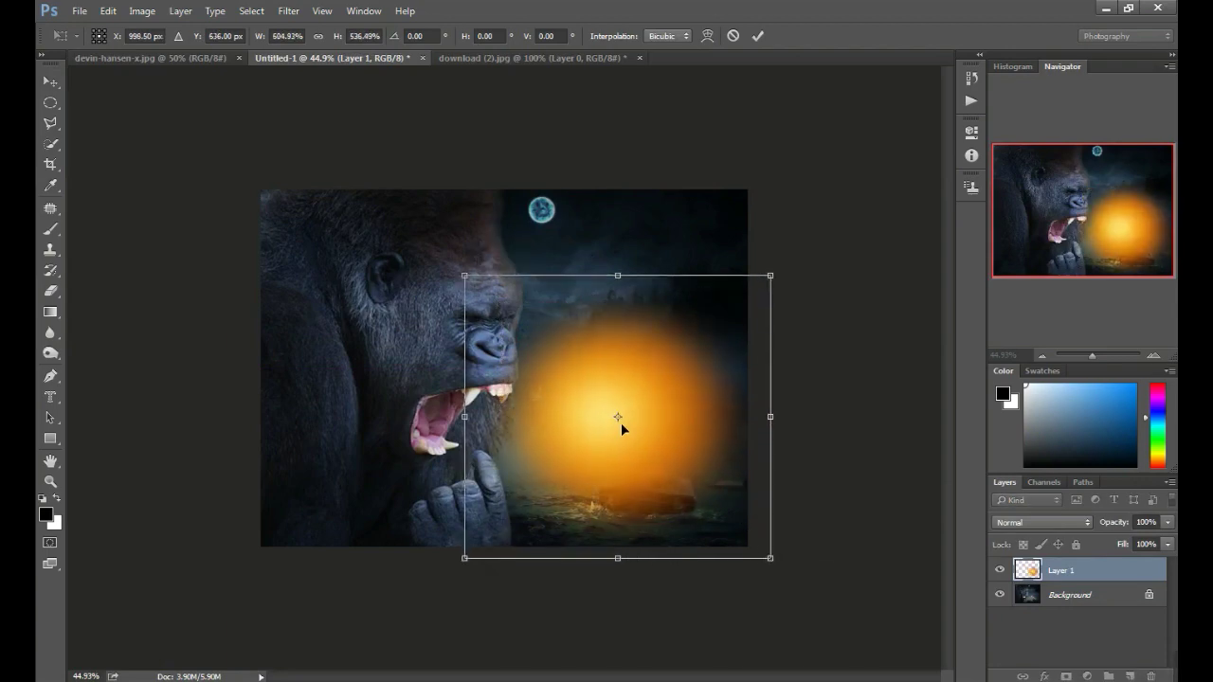
left_click_drag(621, 422, 528, 379)
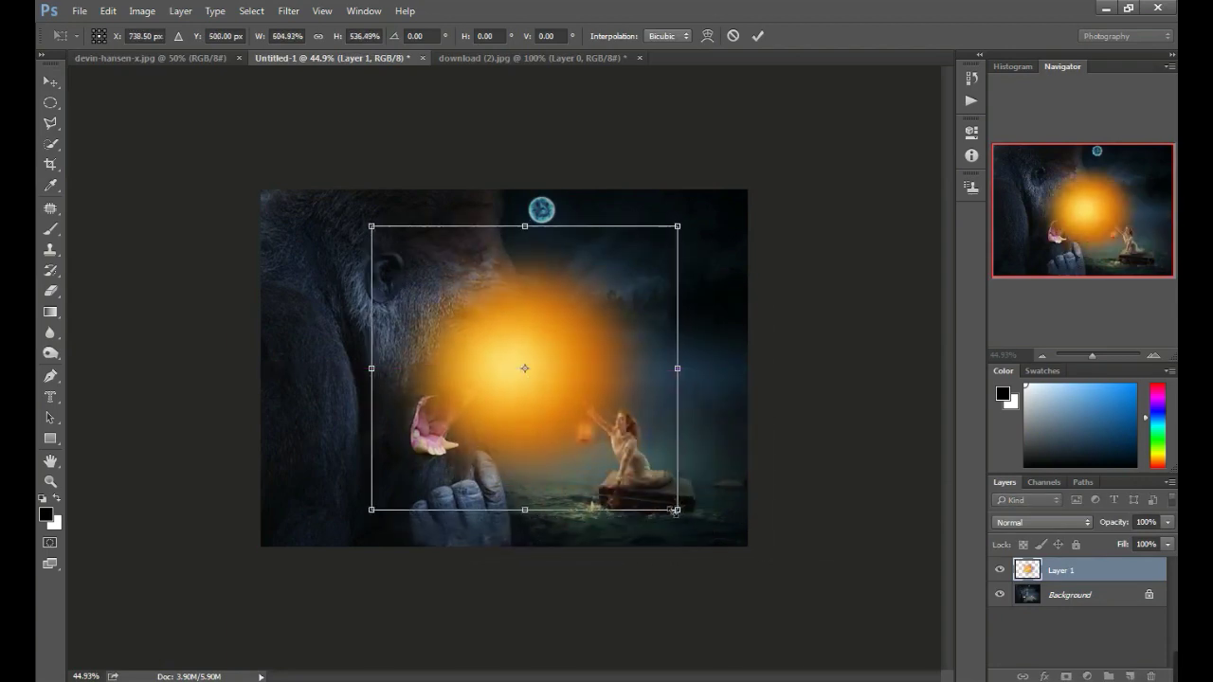
left_click_drag(681, 516, 672, 535)
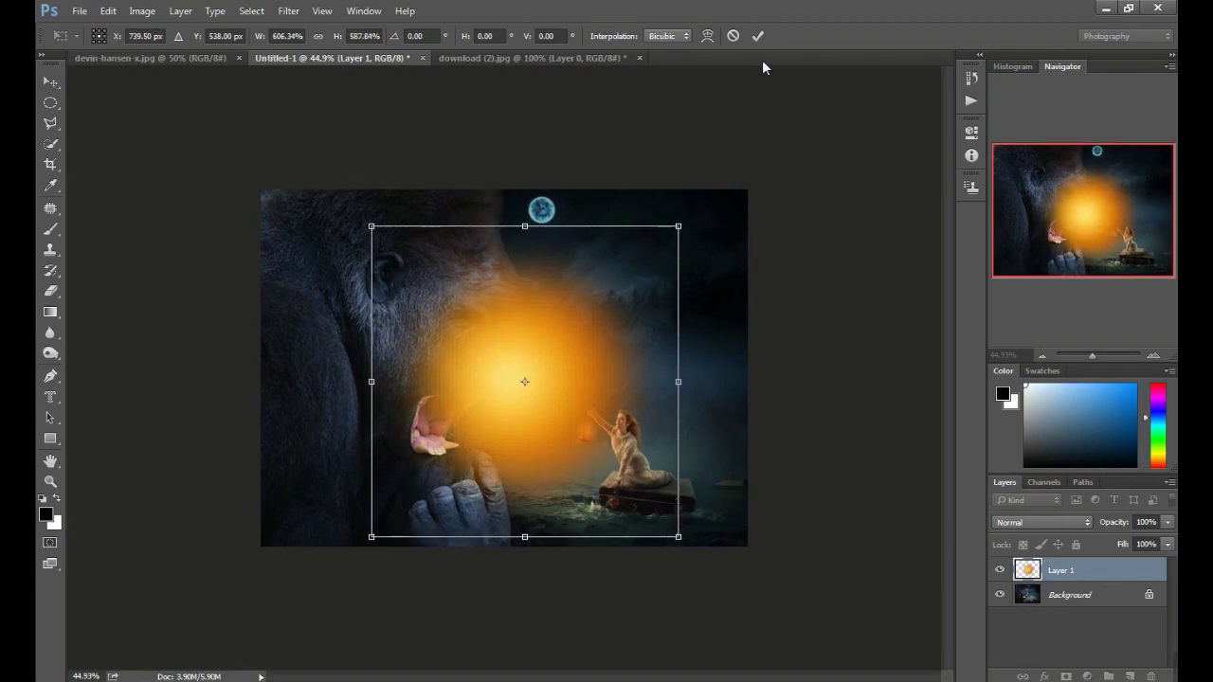
left_click(758, 36)
left_click(1006, 522)
Set Layer 1 to Luminosity, then step through its blend modes and settle on Color Dodge
left_click(1009, 493)
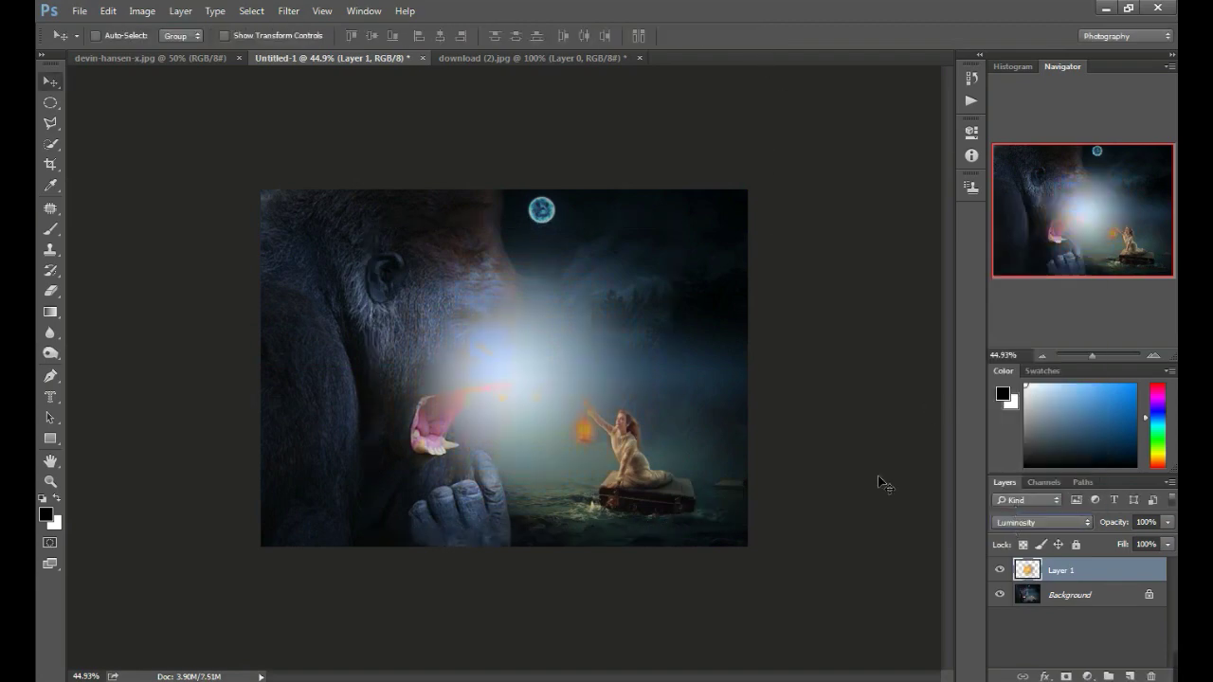
key("Up")
key("Up")
key("Up")
key("Up")
key("Up")
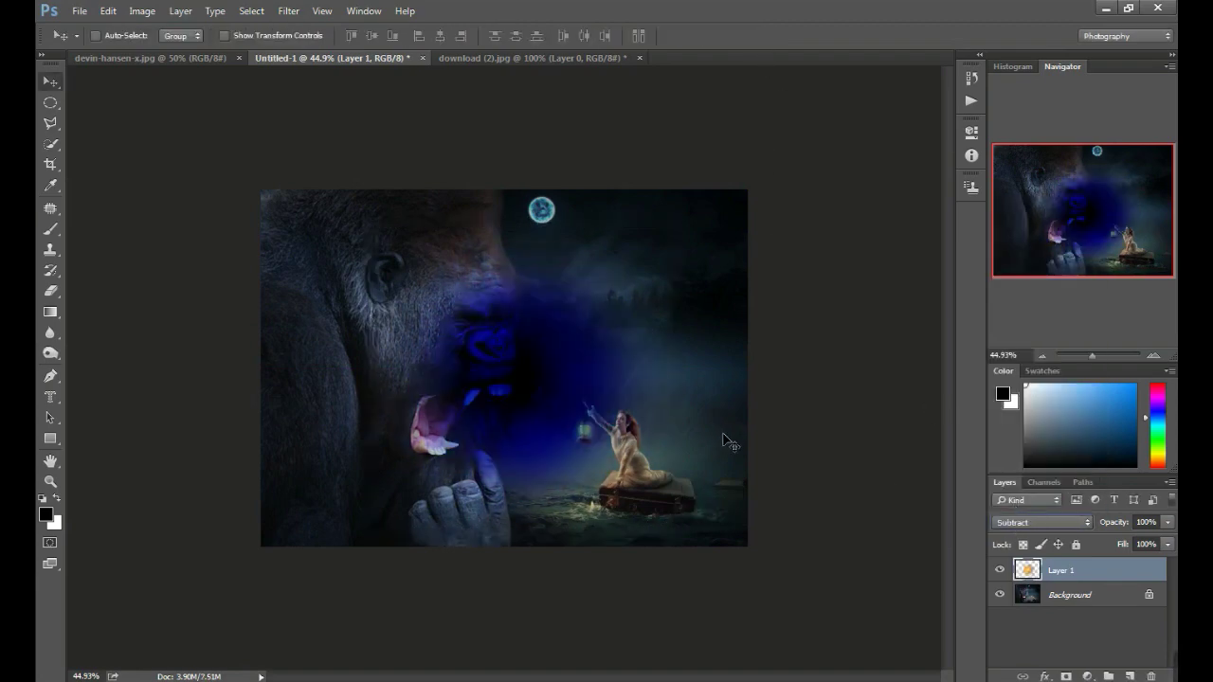
key("Up")
key("Up")
key("Up")
key("Up")
key("Up")
key("Up")
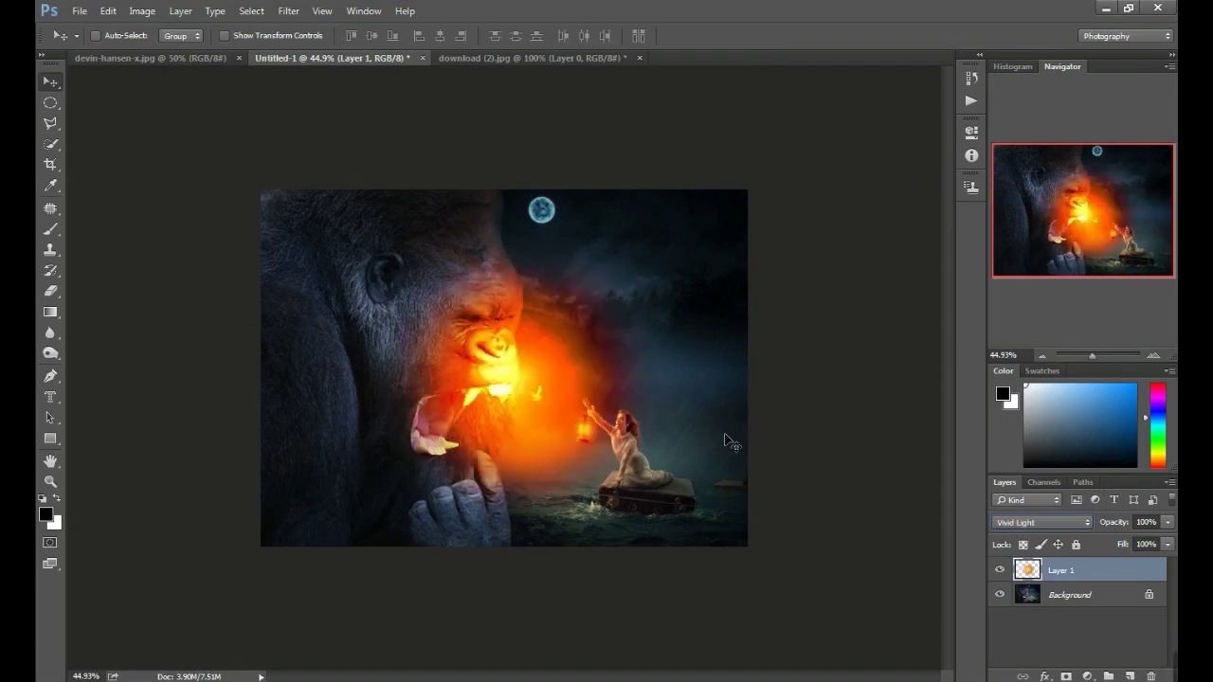
key("Up")
key("Up")
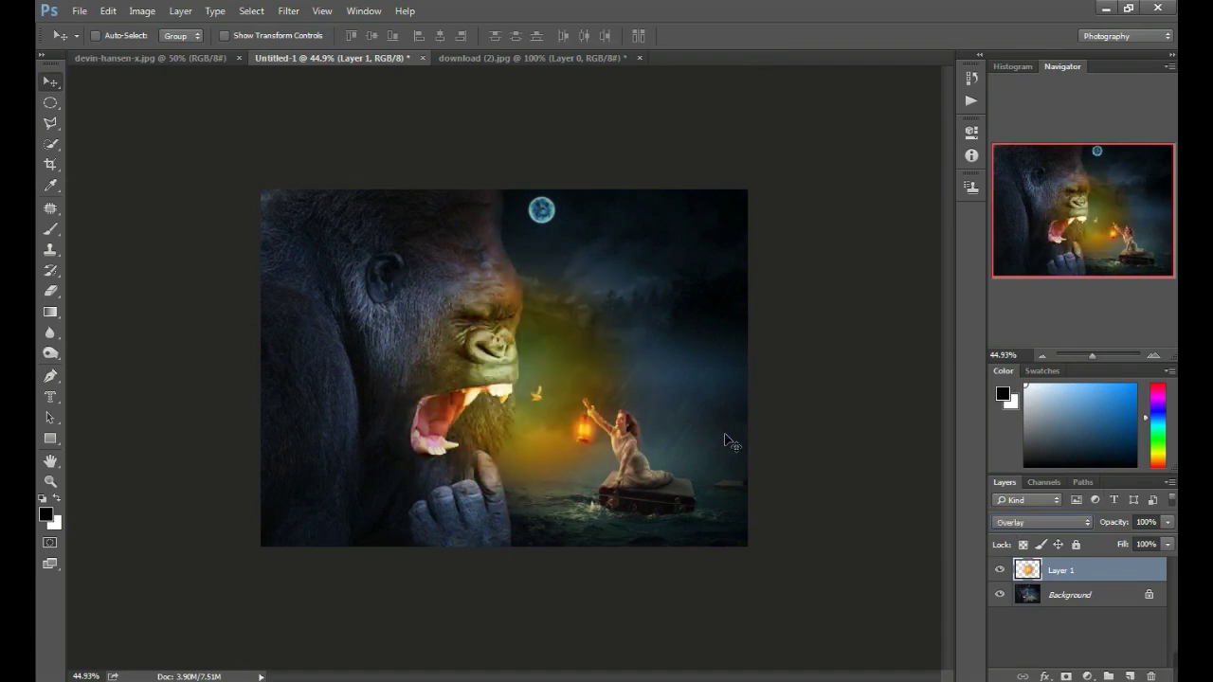
key("Up")
key("Up")
key("Up")
key("Up")
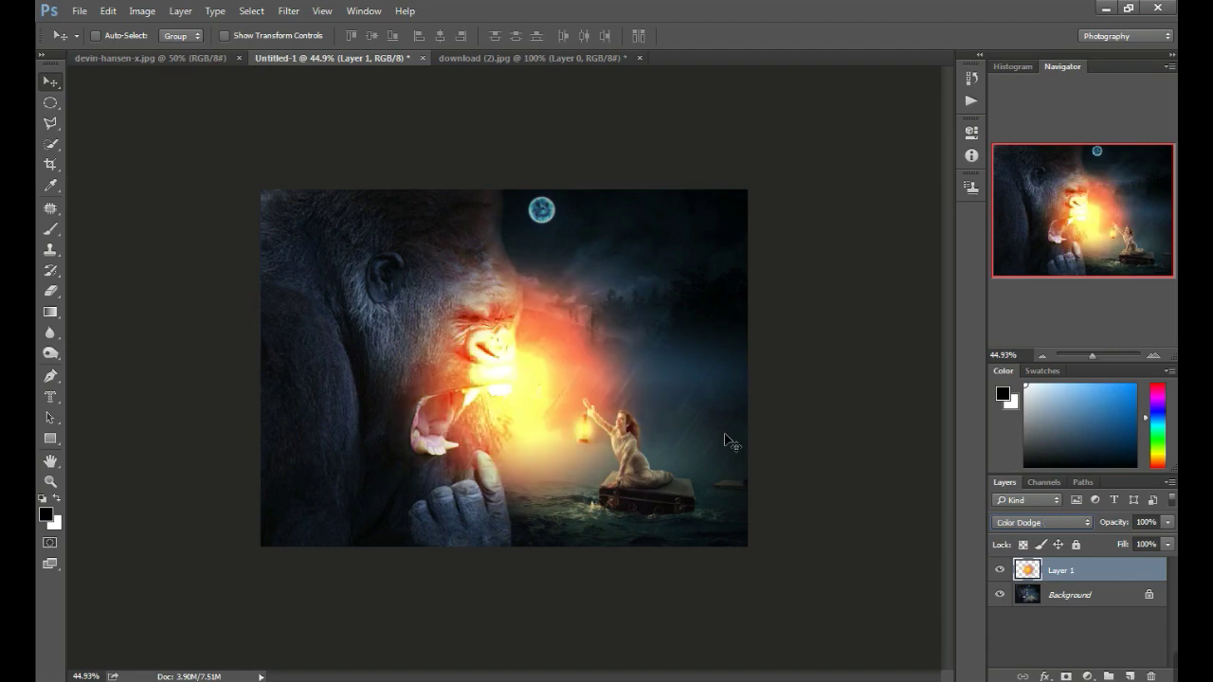
key("Up")
key("Up")
key("Up")
key("Up")
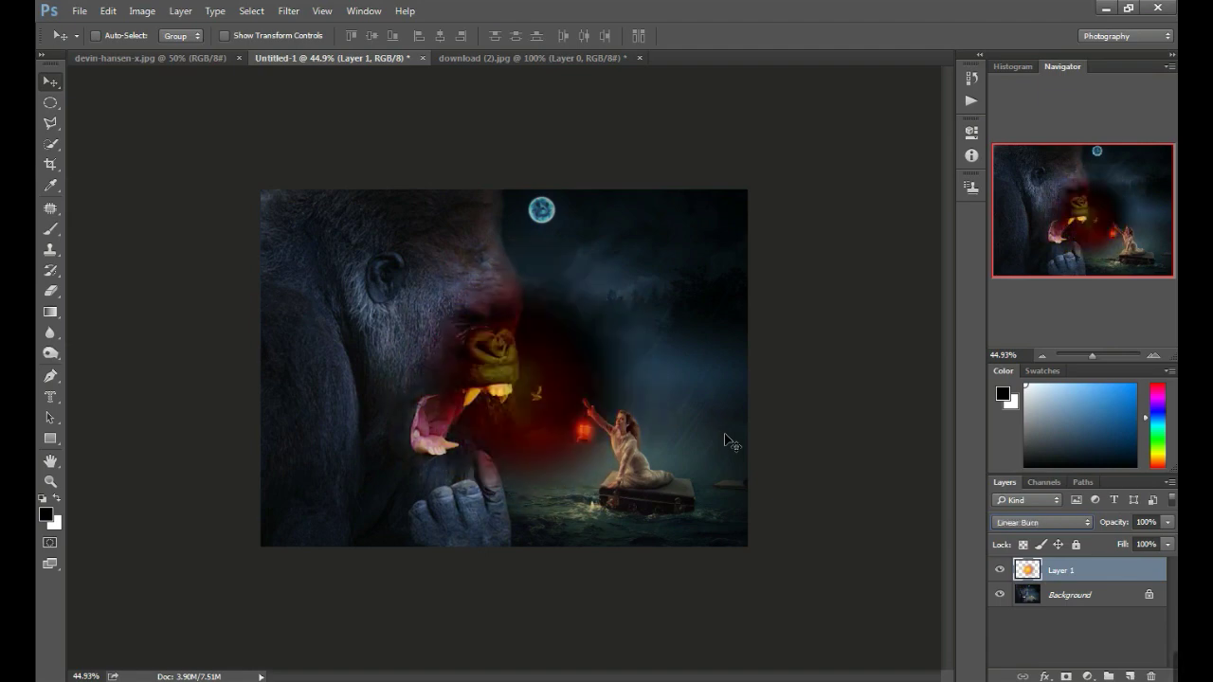
key("Up")
key("Up")
key("Up")
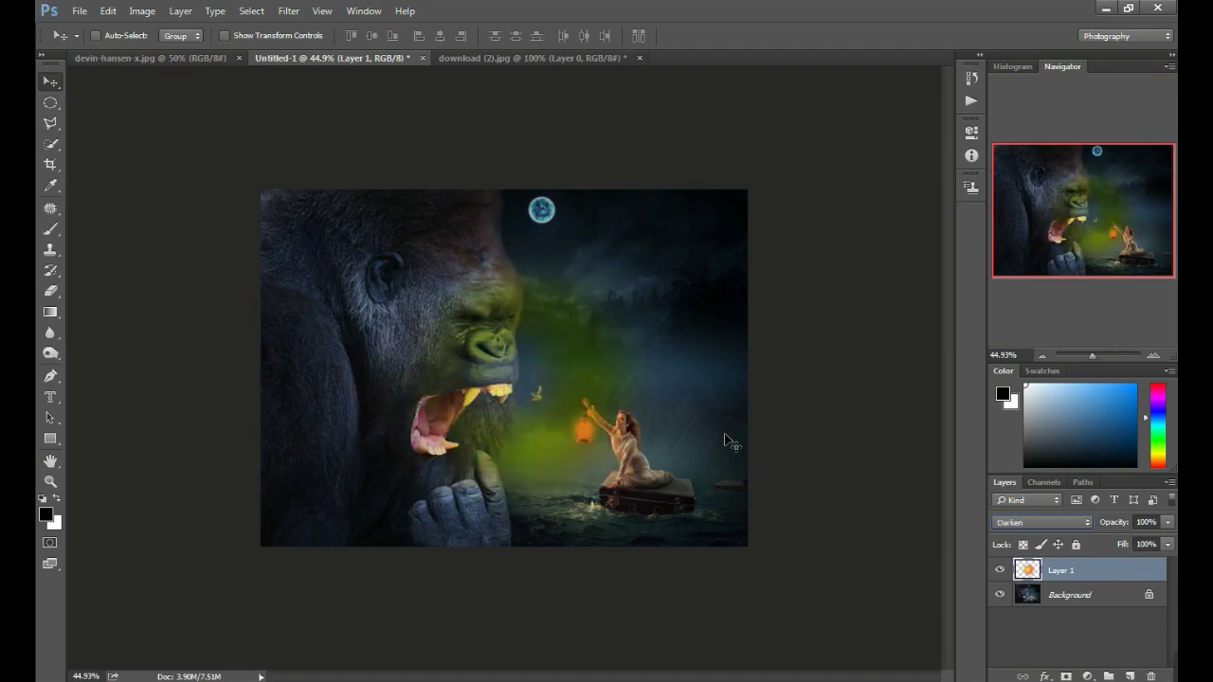
key("Up")
key("Up")
key("Down")
key("Down")
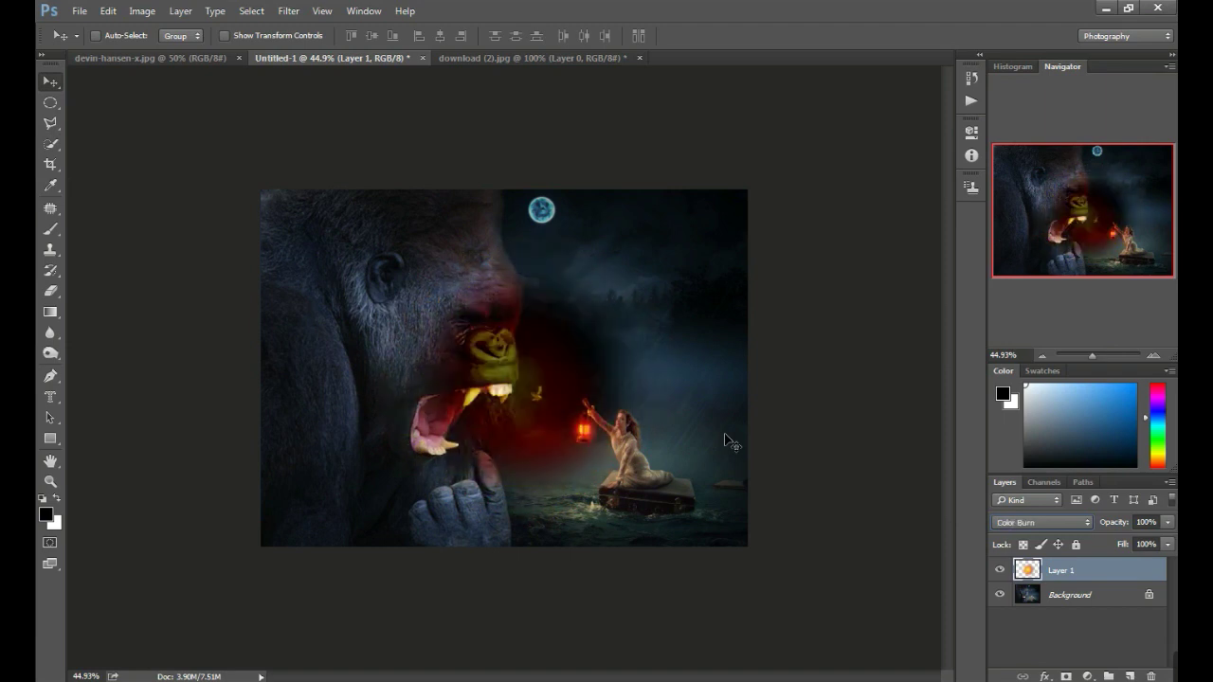
key("Down")
key("Down")
key("Down")
key("Down")
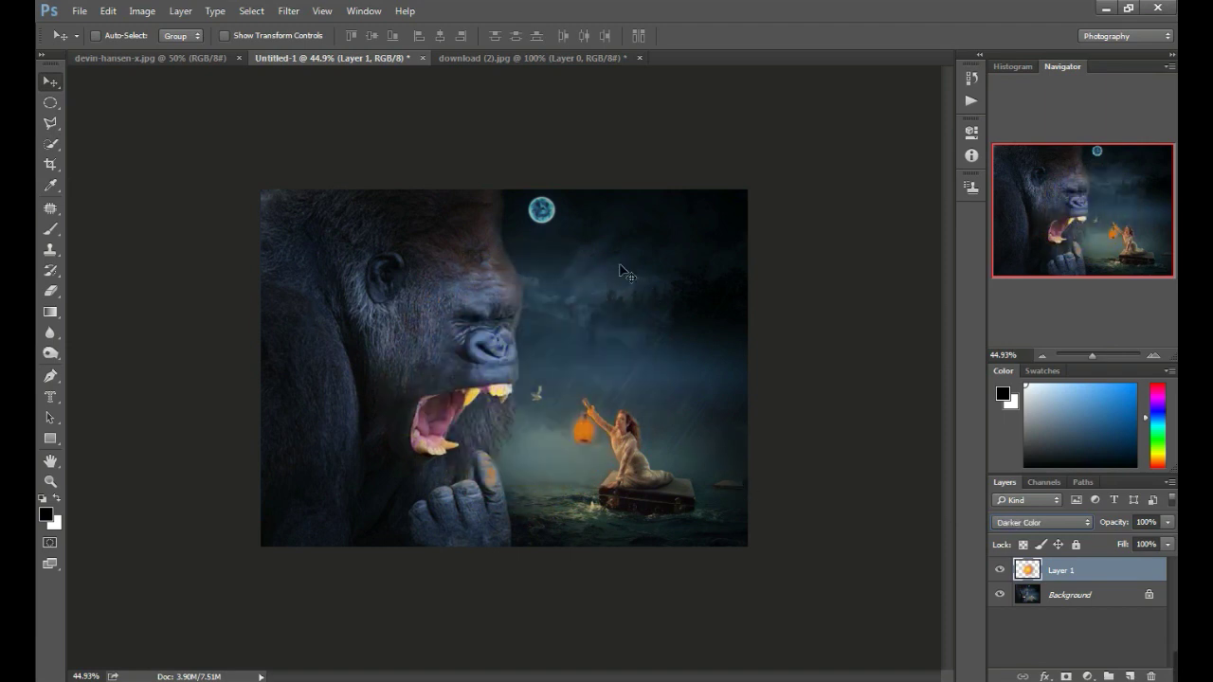
key("Down")
key("Down")
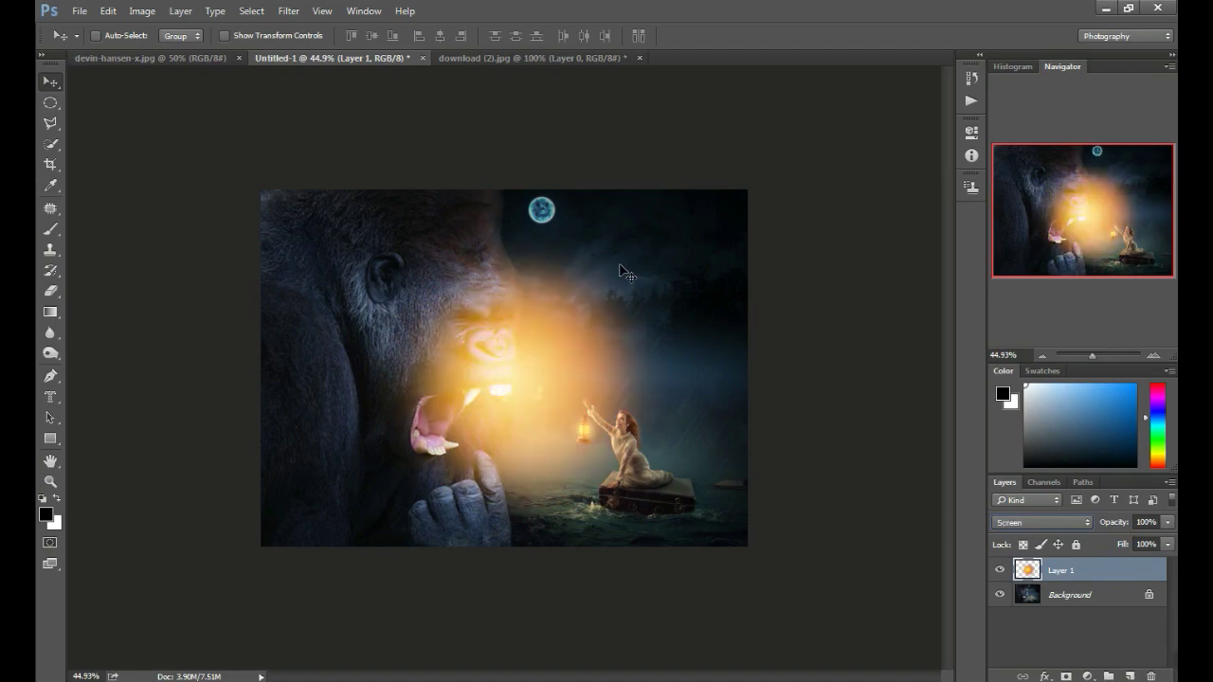
key("Down")
key("Down")
key("Up")
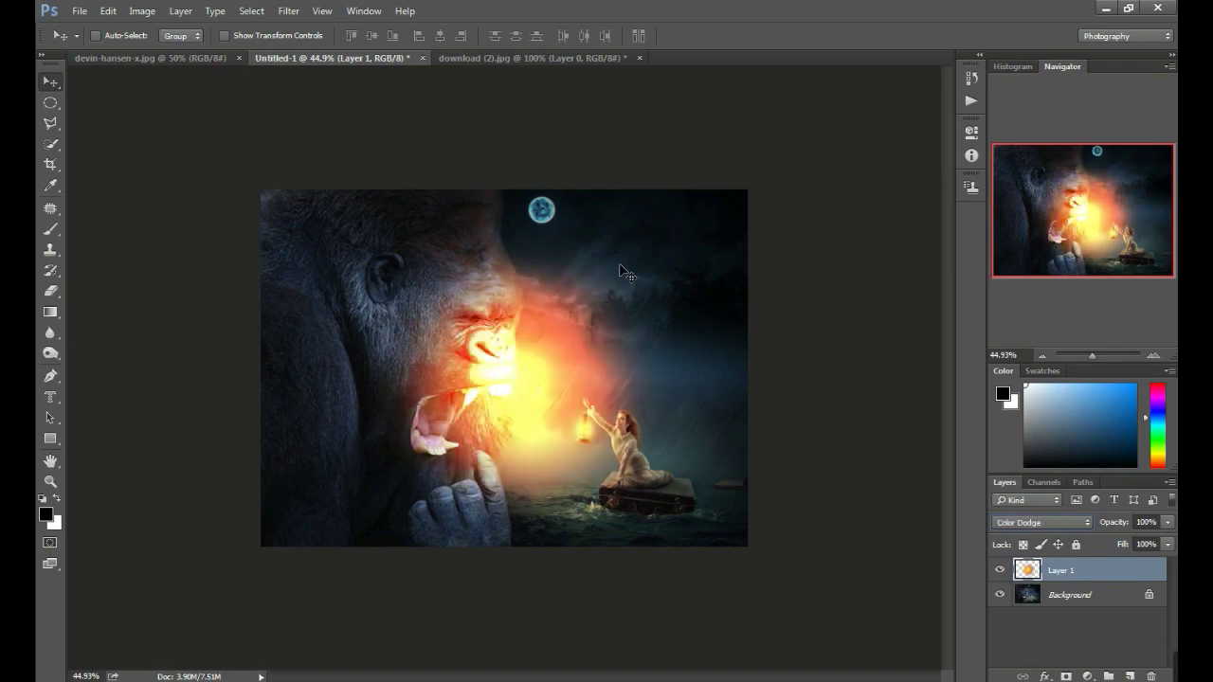
Lower Layer 1's fill to 59%, nudge the glow, and merge it into Background
left_click(1168, 545)
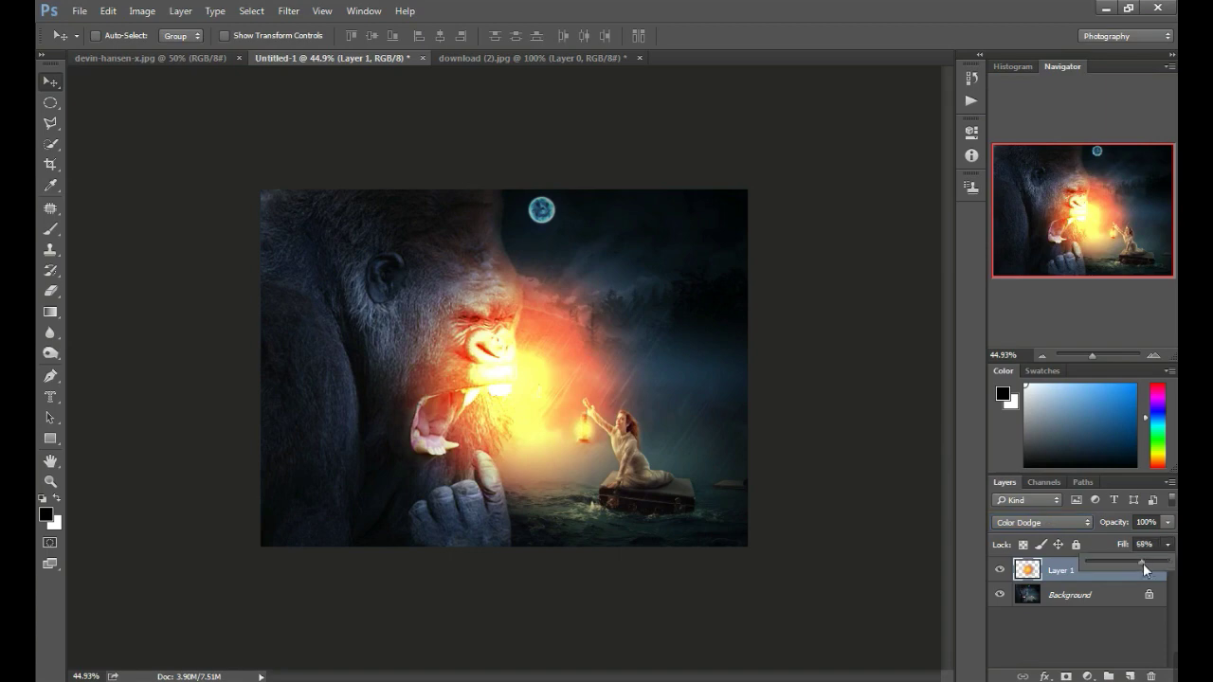
mouse_move(1143, 563)
left_mouse_down()
mouse_move(1121, 563)
mouse_move(1140, 560)
left_mouse_up()
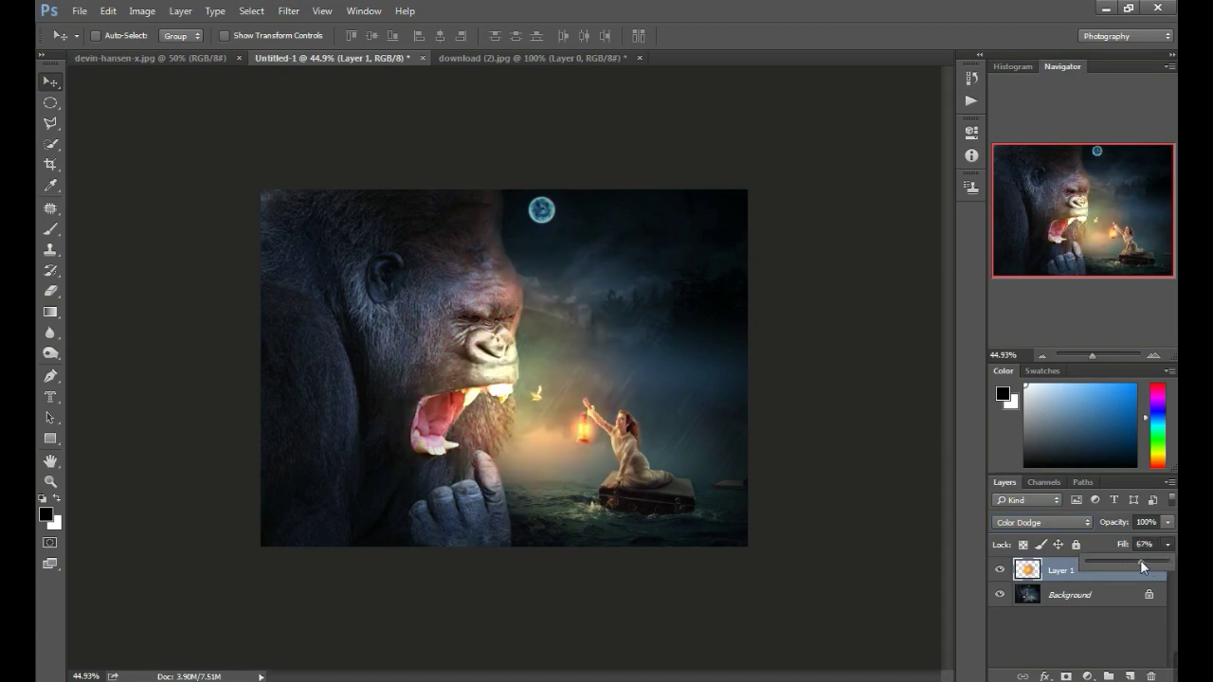
left_click_drag(1136, 559, 1134, 560)
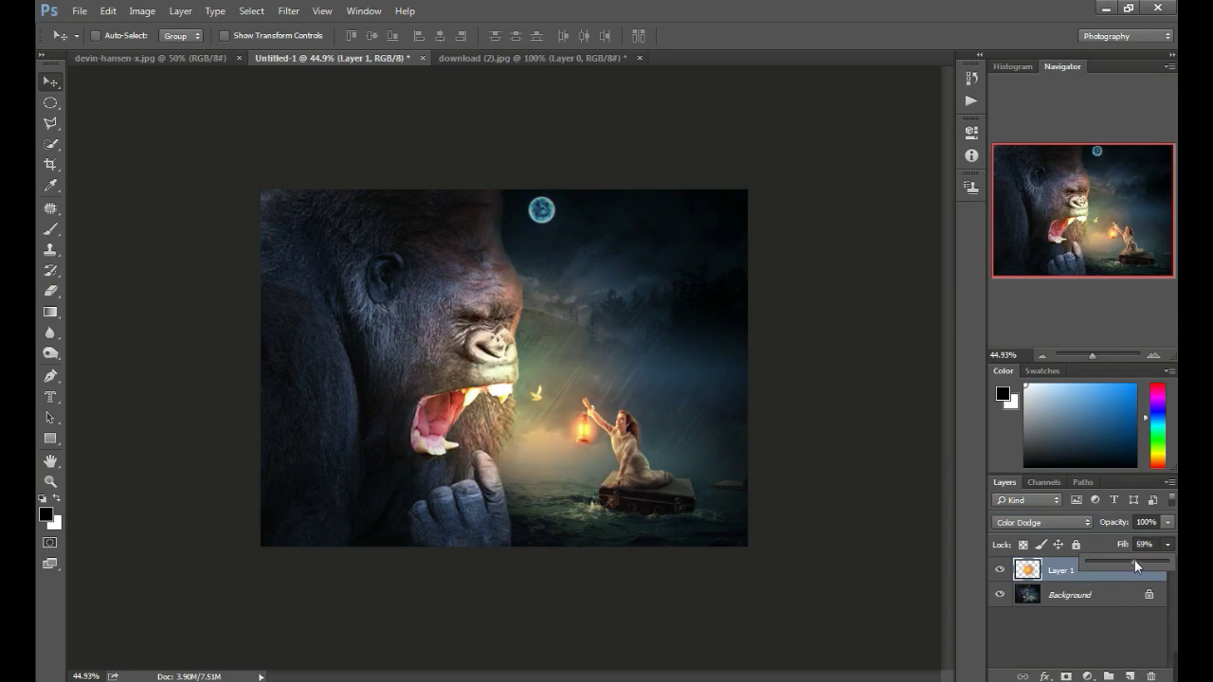
left_click_drag(548, 357, 495, 391)
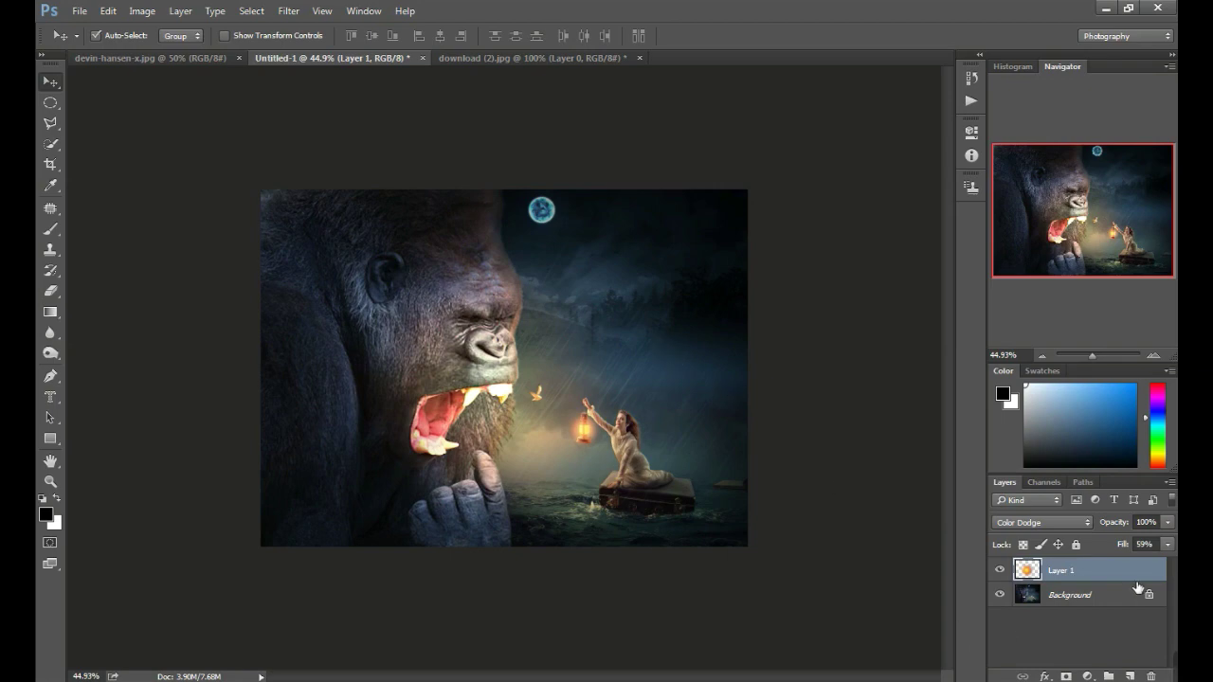
key("ctrl+e")
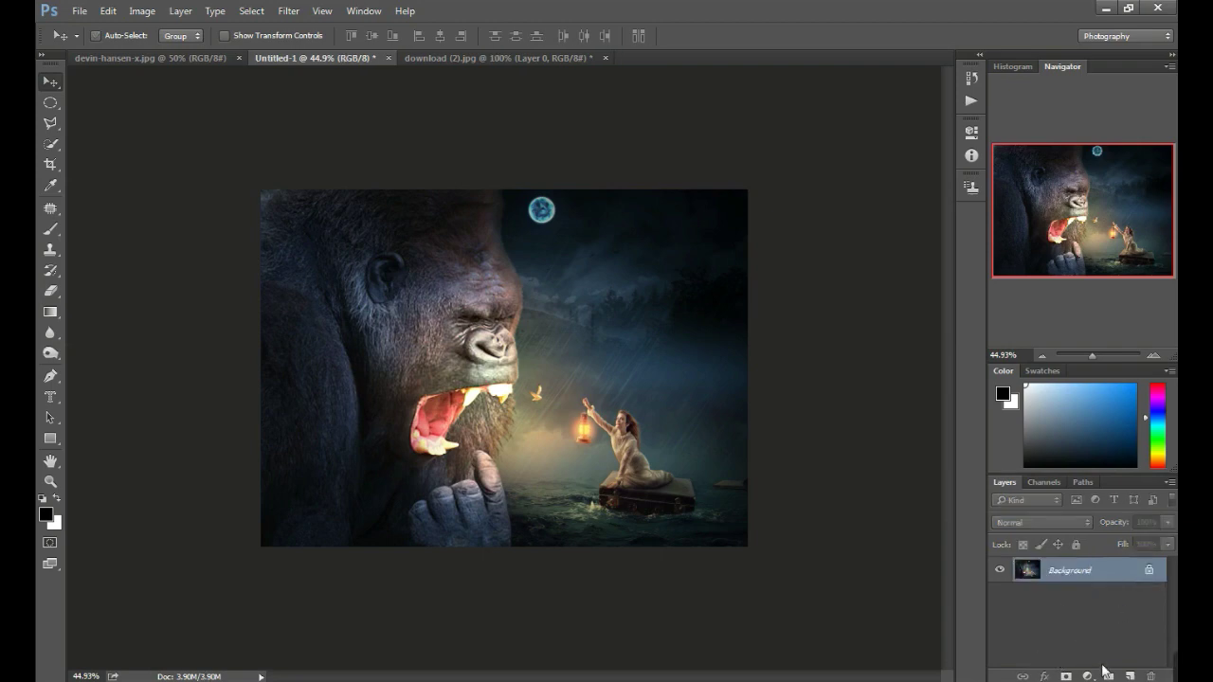
Add an Exposure adjustment layer from the Layers panel's adjustment menu
left_click(1088, 677)
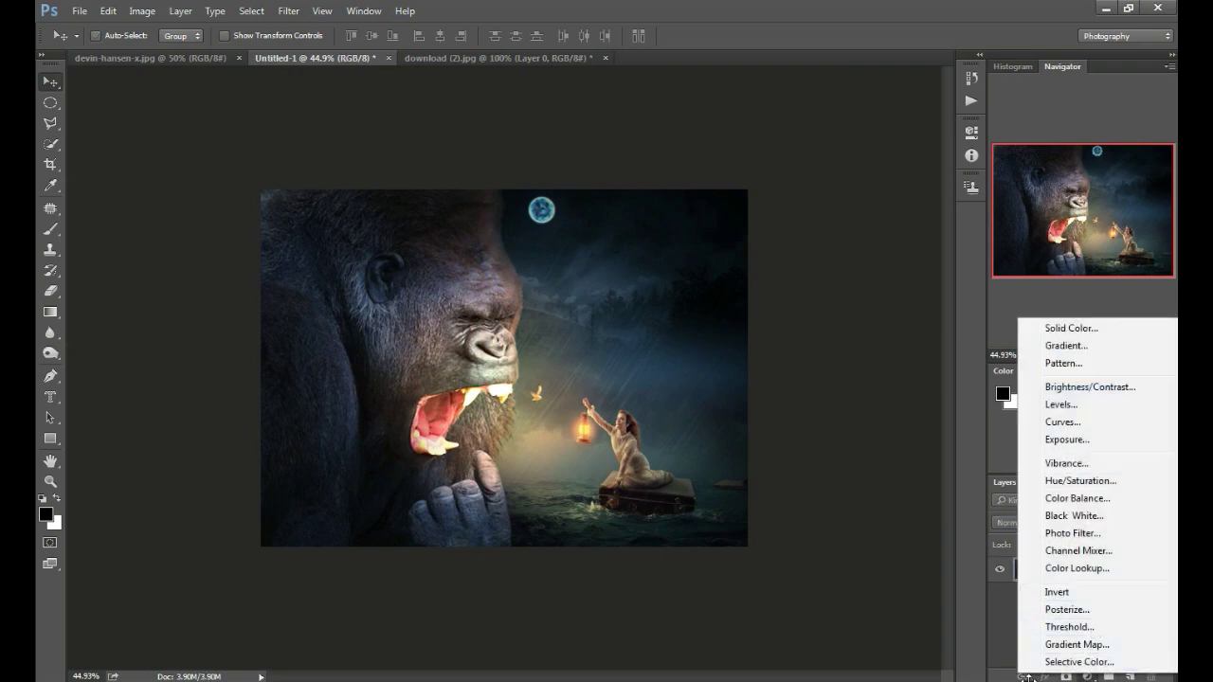
left_click(851, 613)
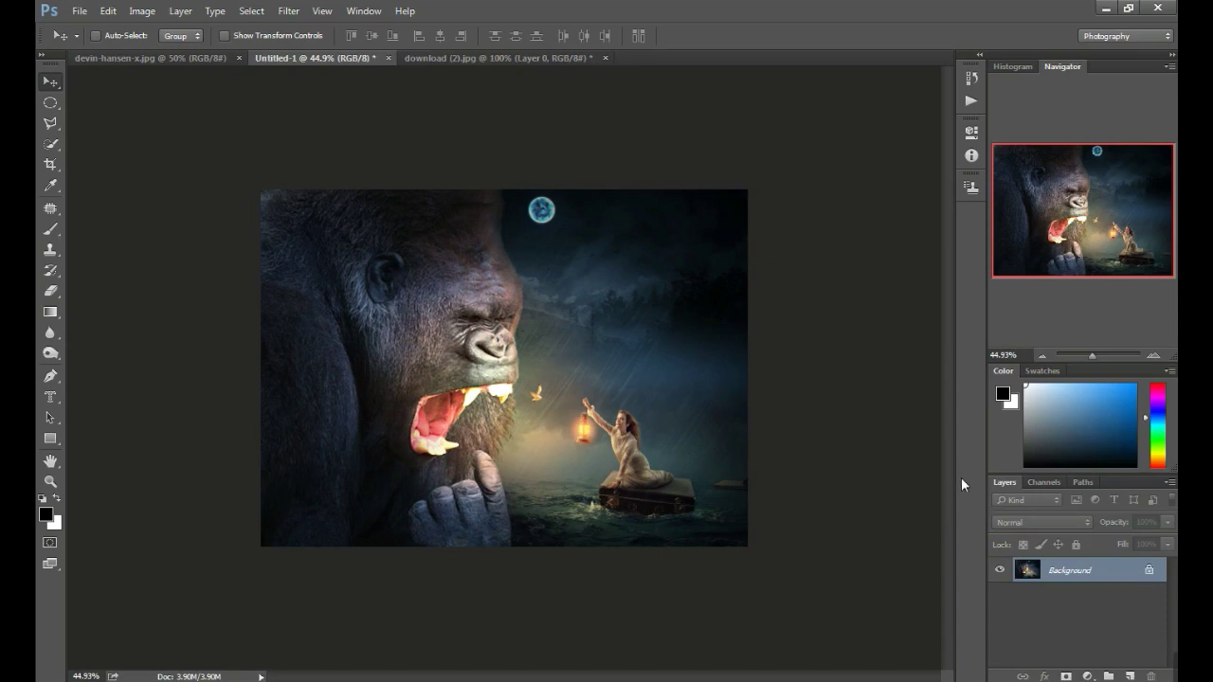
left_click(1086, 677)
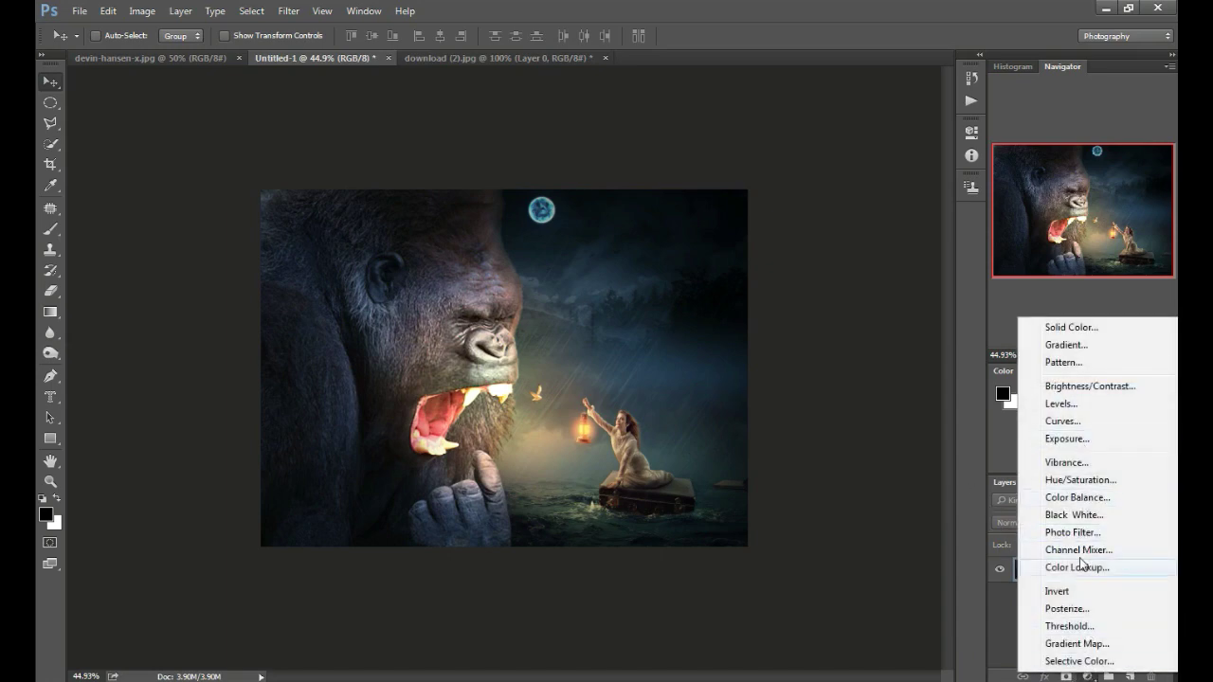
left_click(1079, 441)
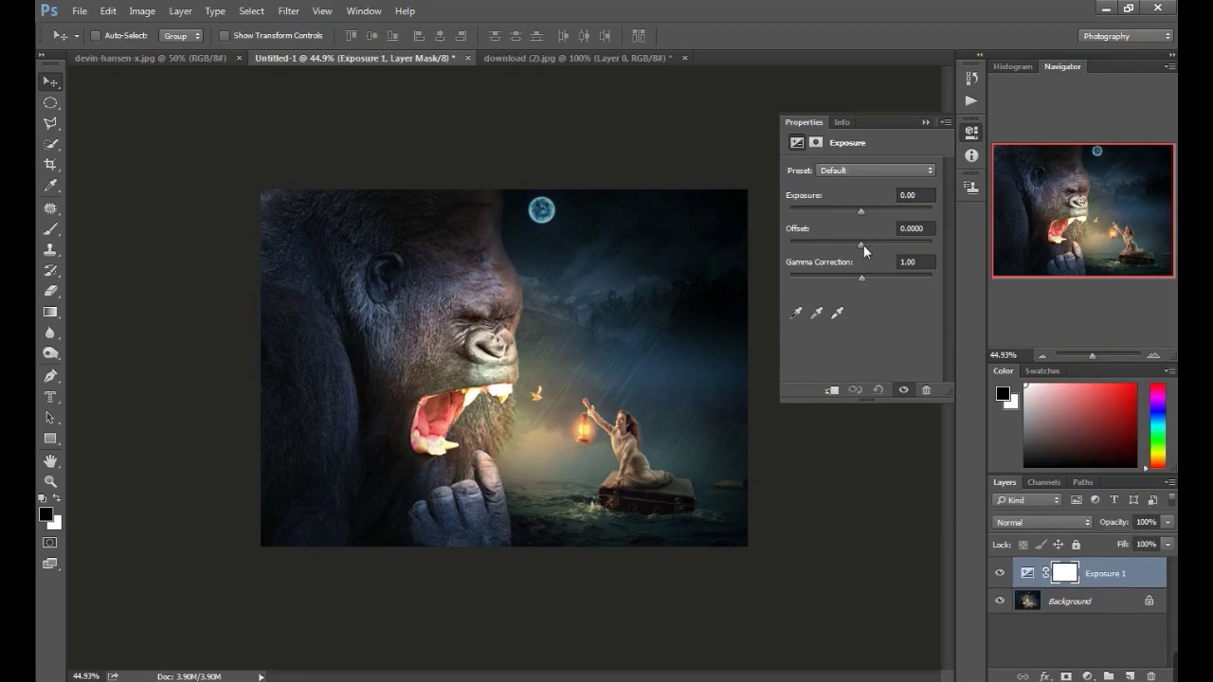
Set exposure +0.37, offset +0.0056 and gamma 0.89, then collapse Properties
left_click(863, 245)
left_click_drag(863, 241, 862, 241)
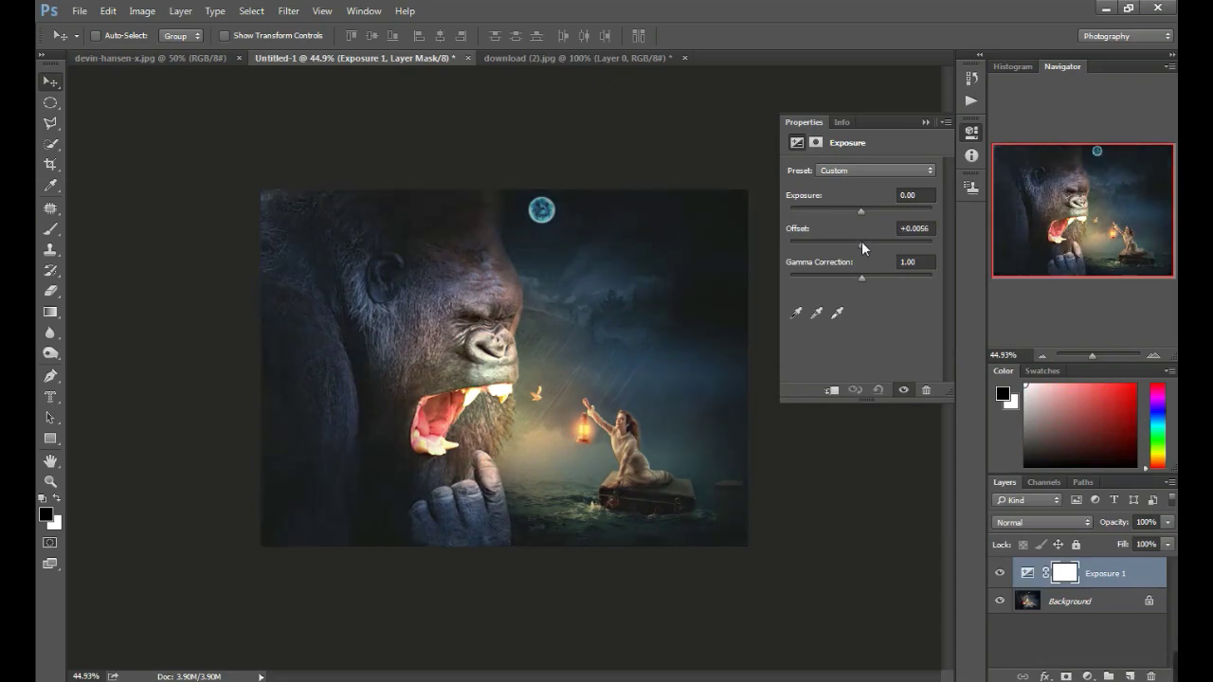
key("backslash")
left_click_drag(862, 211, 864, 210)
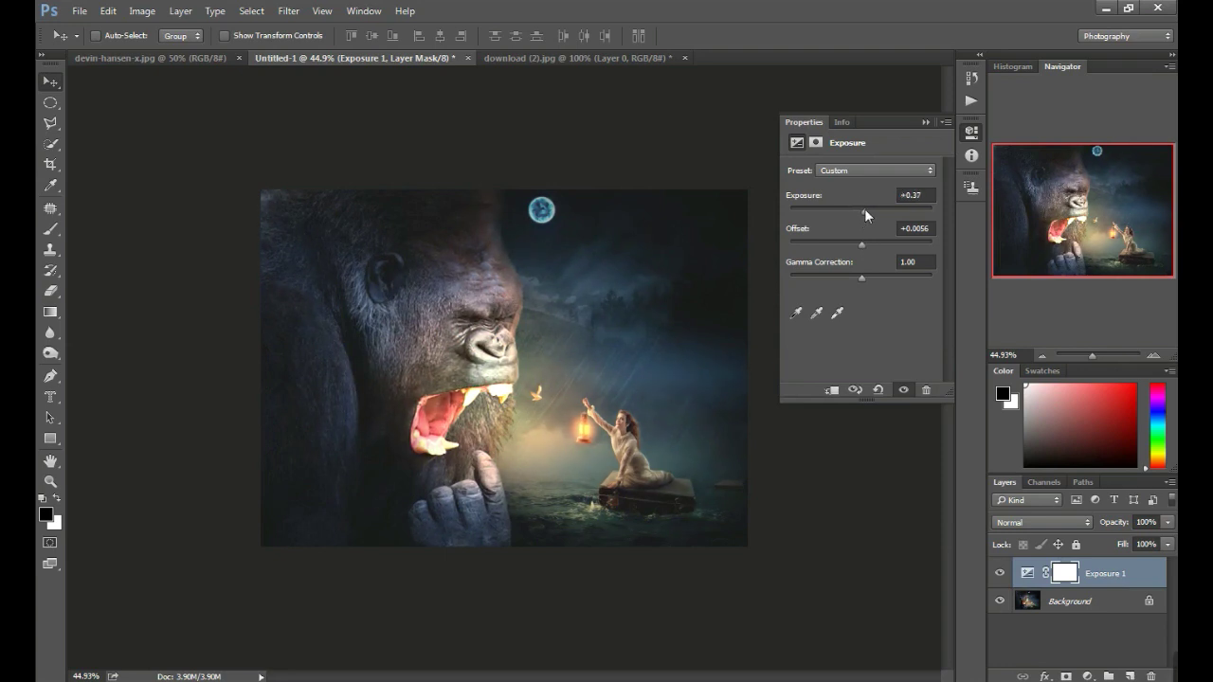
left_click_drag(861, 278, 868, 279)
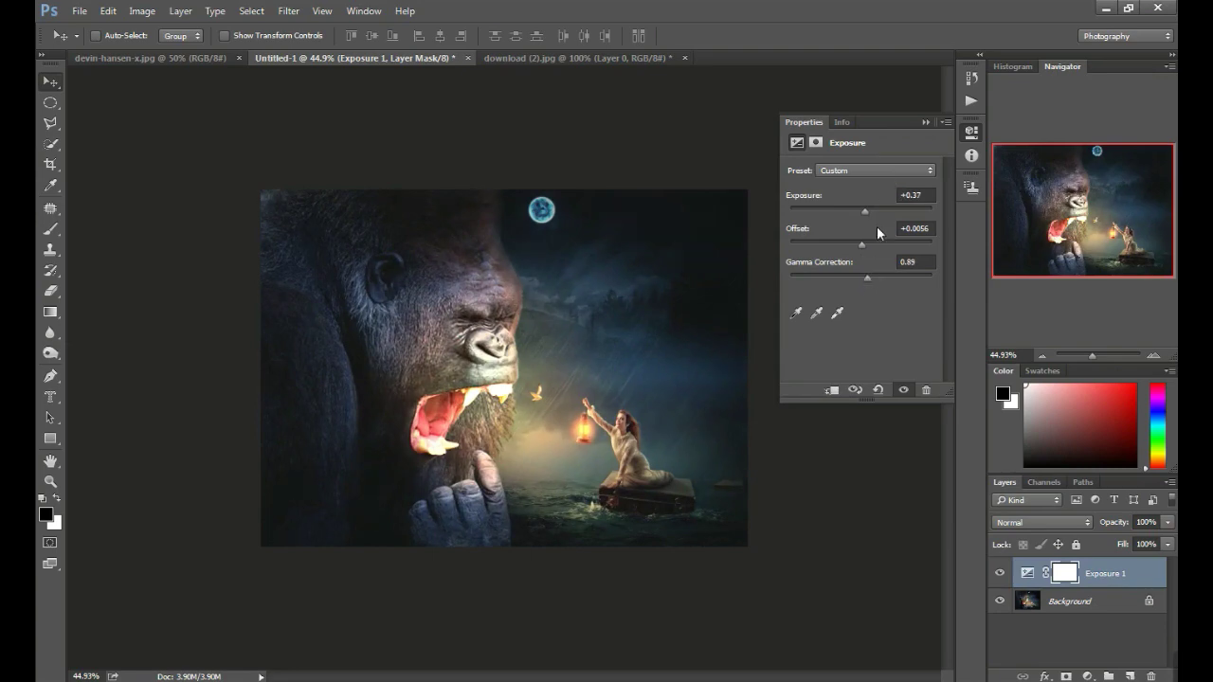
left_click(925, 122)
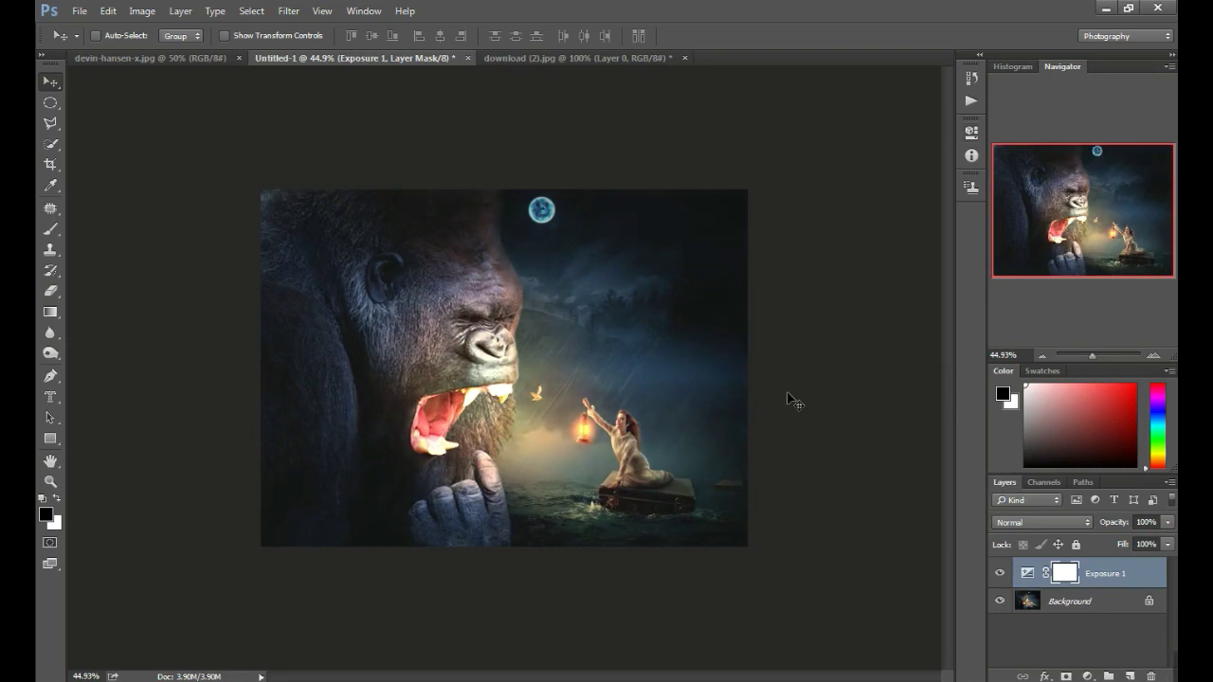
Flatten the Exposure adjustment into the Background image
left_click(288, 10)
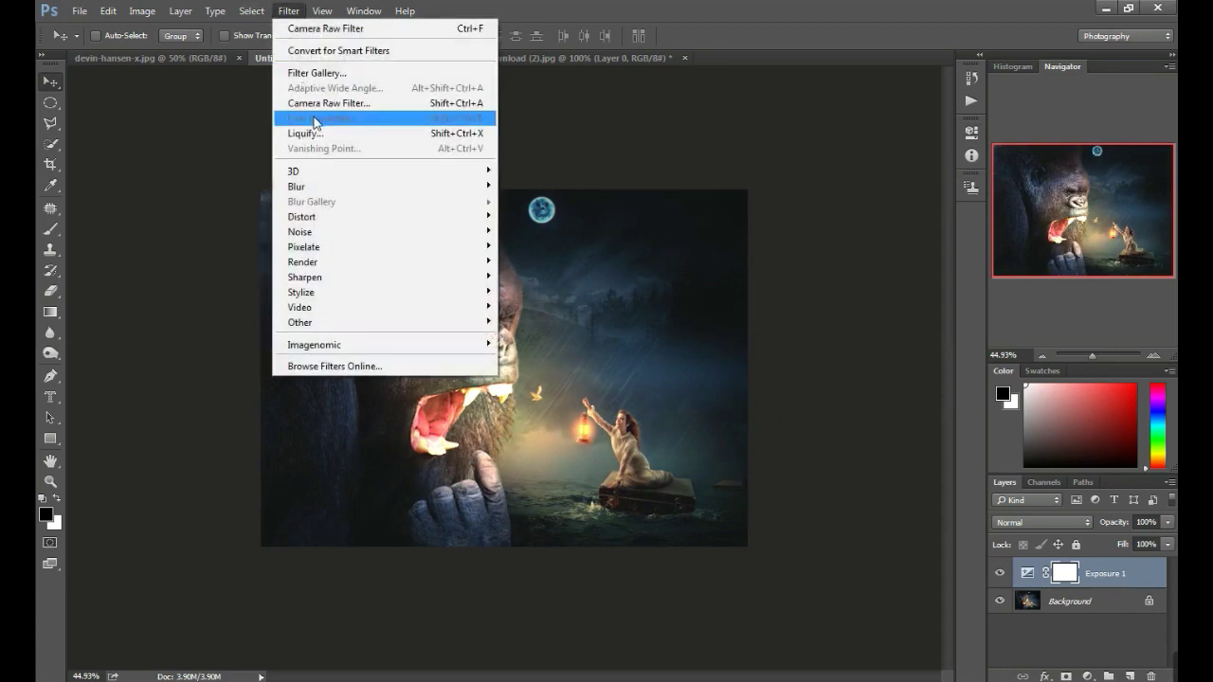
left_click(898, 559)
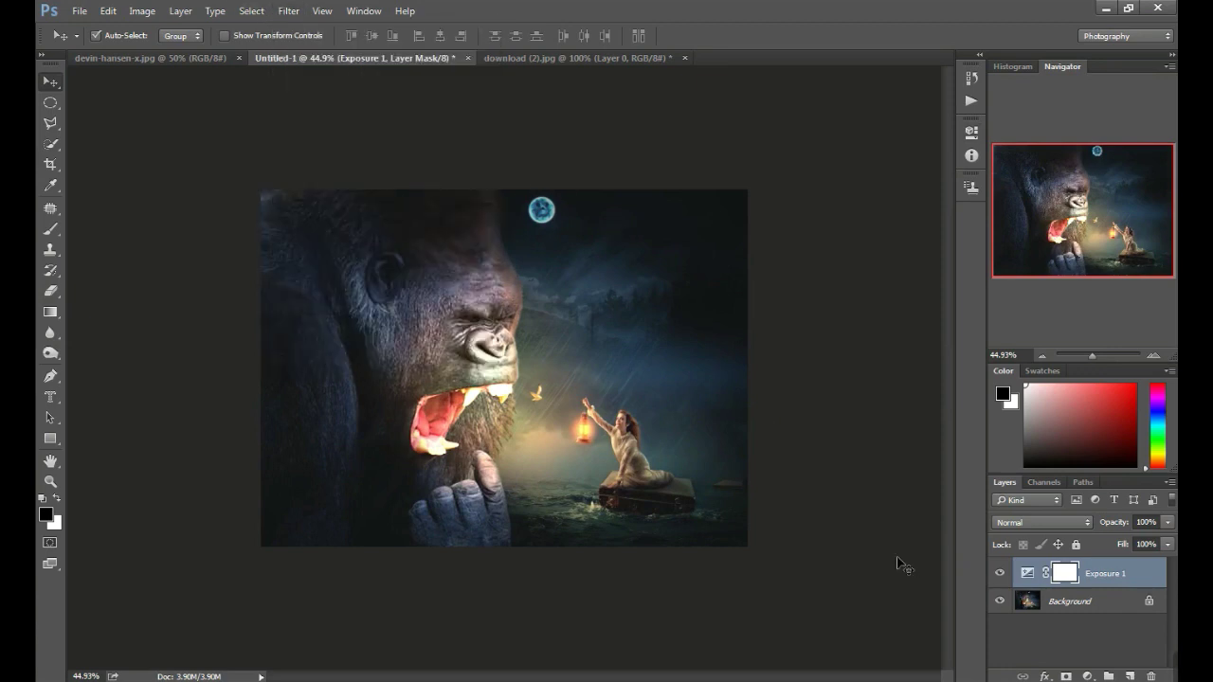
key("Delete")
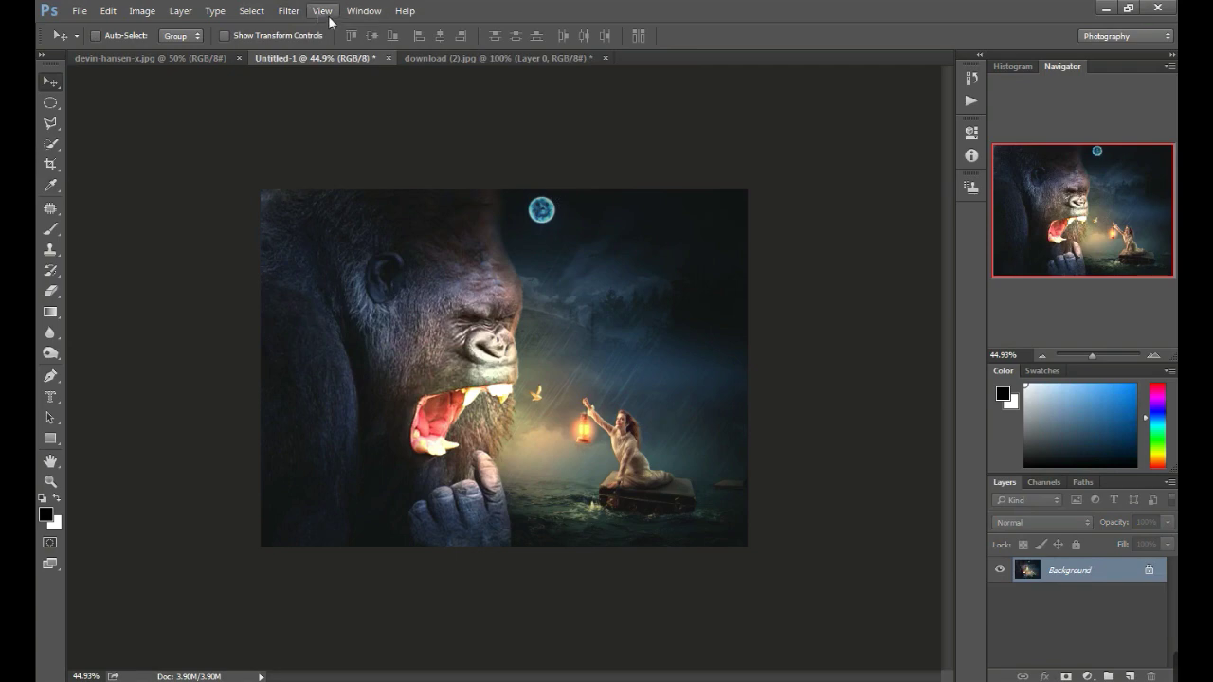
Raise the image's vibrance to +32 with the Camera Raw filter and apply it
left_click(298, 13)
left_click(407, 104)
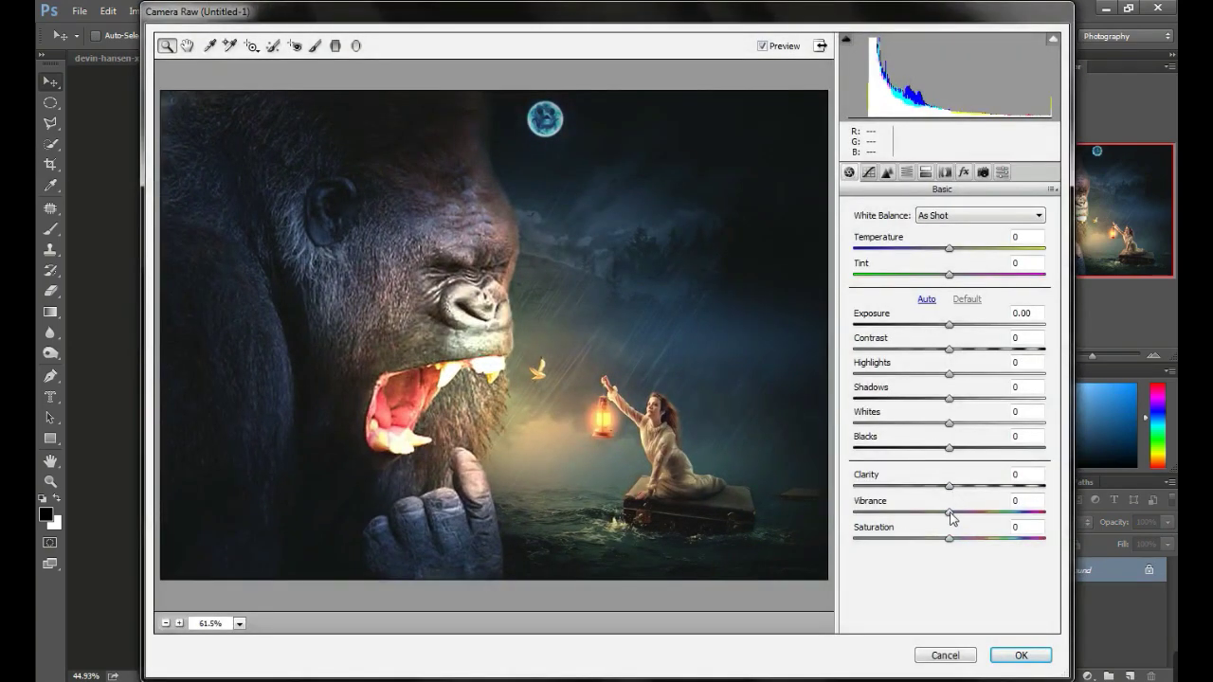
left_click_drag(949, 512, 979, 512)
left_click(1020, 654)
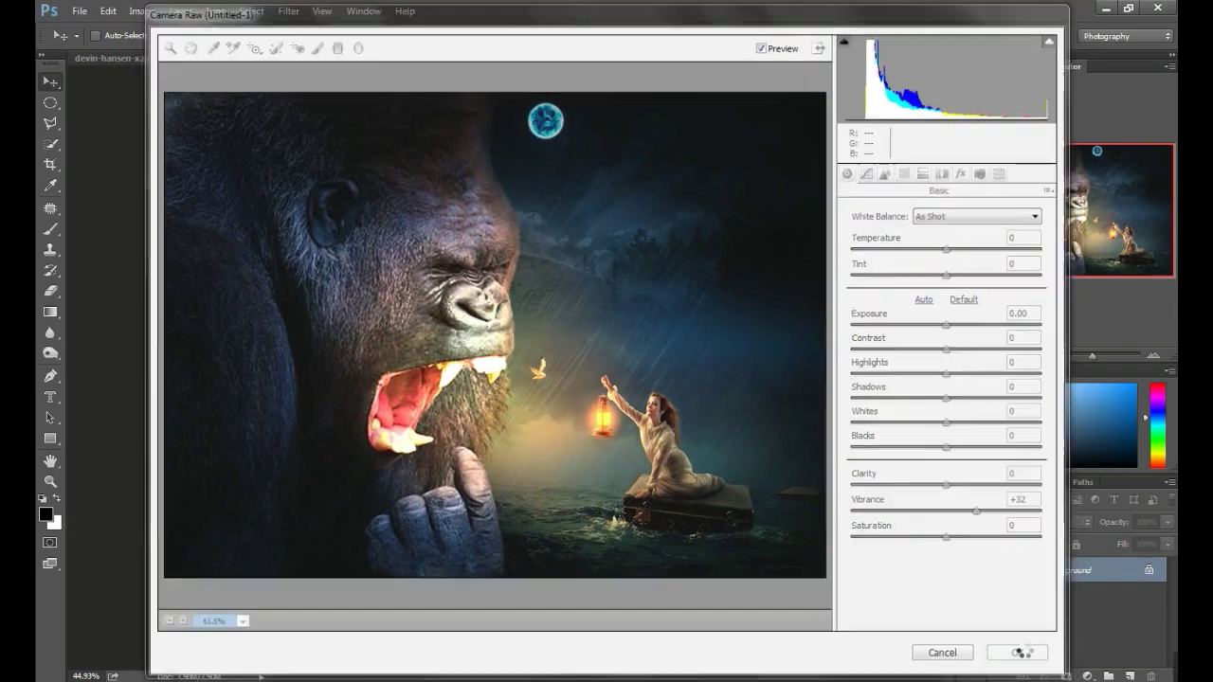